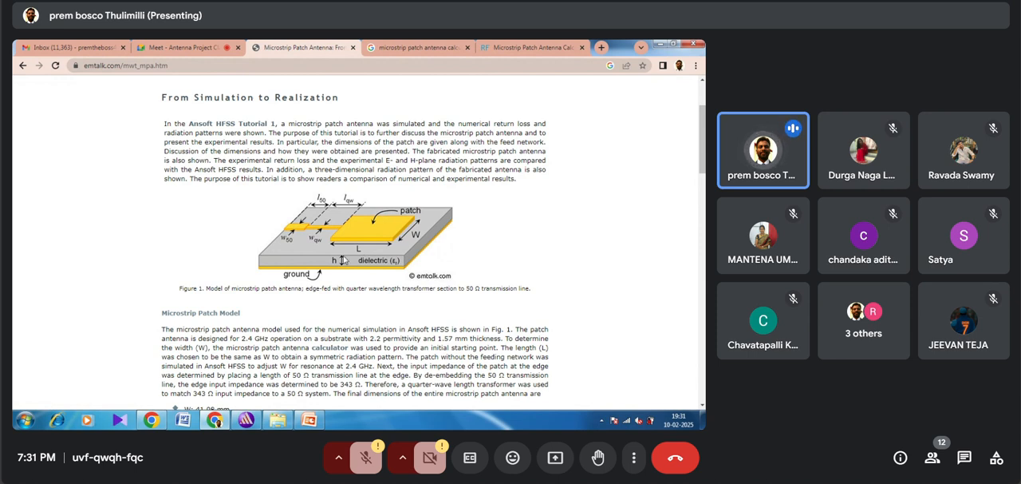
Step: Read through the microstrip patch antenna tutorial page, from the patch model and dimensions to the return loss and radiation pattern figures
scroll(343, 261, down, 1)
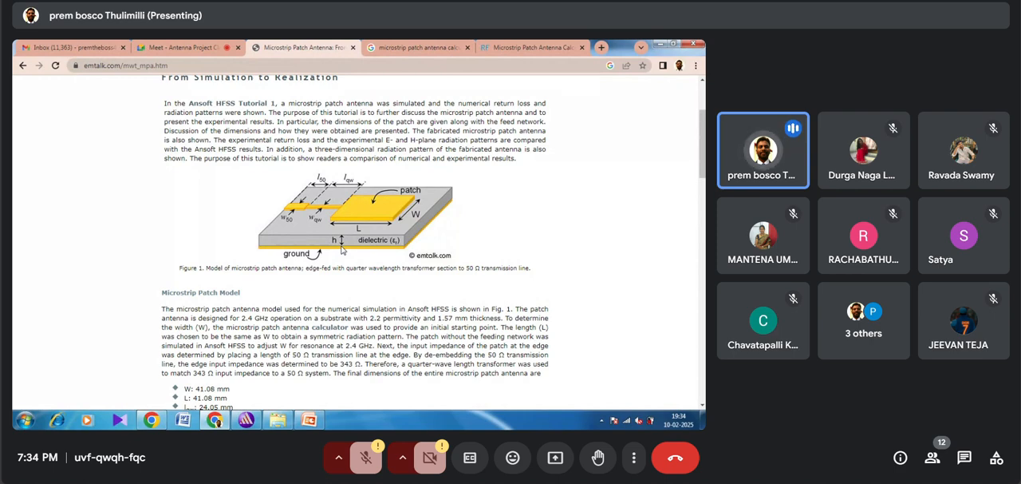
scroll(342, 250, down, 1)
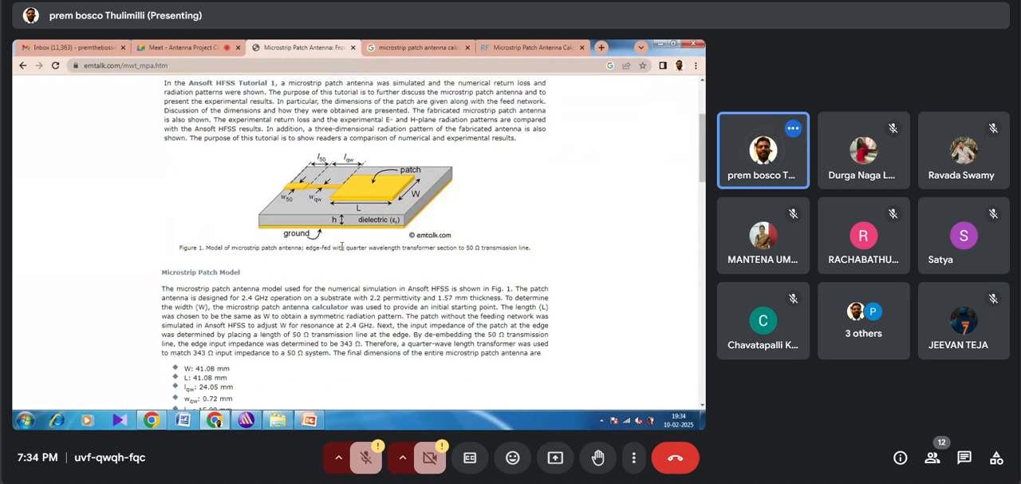
scroll(343, 247, down, 3)
scroll(342, 247, down, 7)
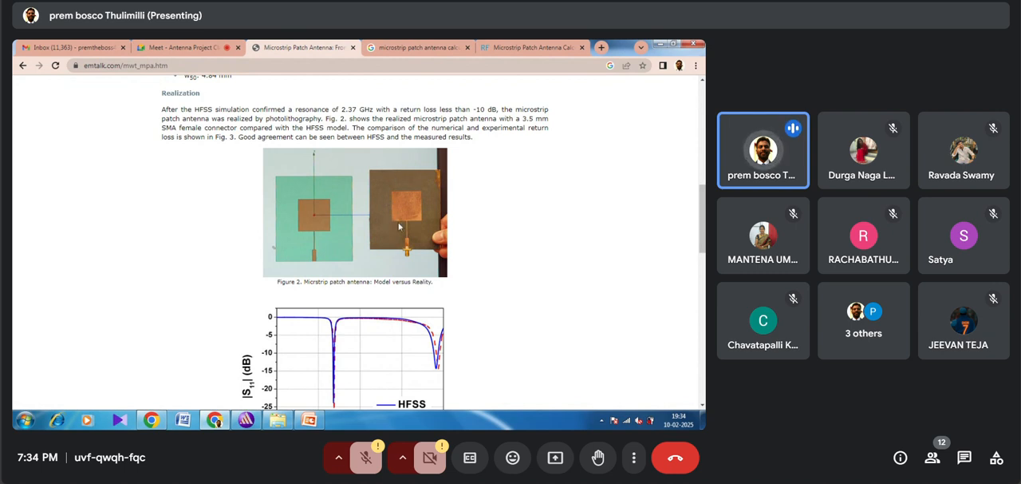
scroll(371, 192, down, 3)
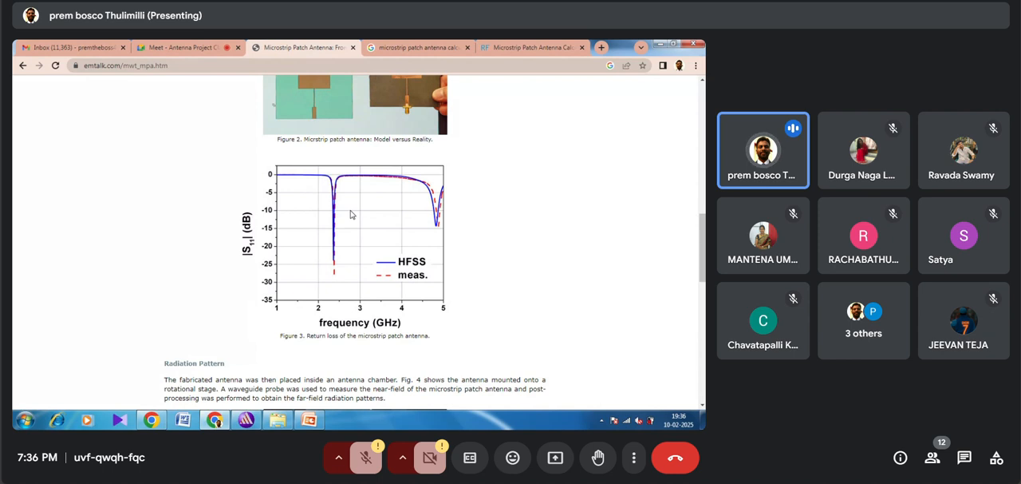
scroll(351, 214, down, 3)
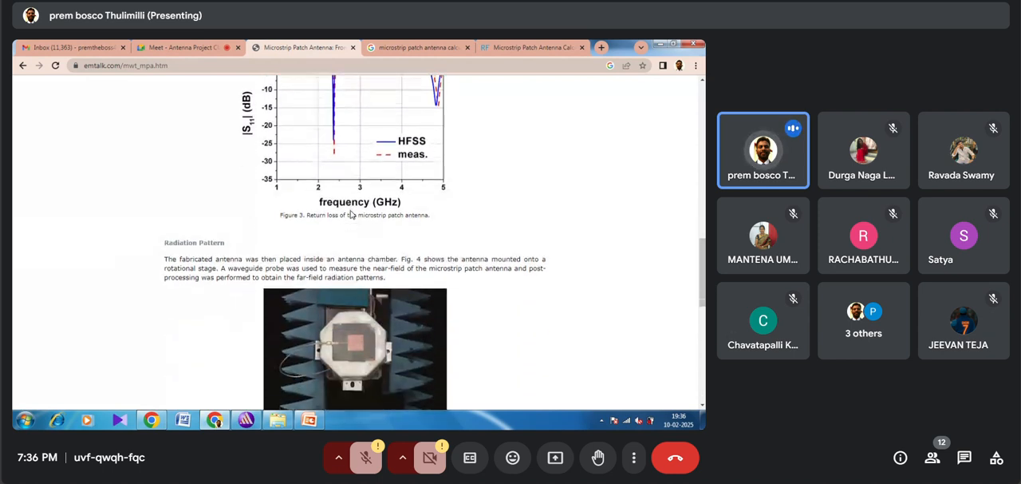
scroll(351, 214, down, 3)
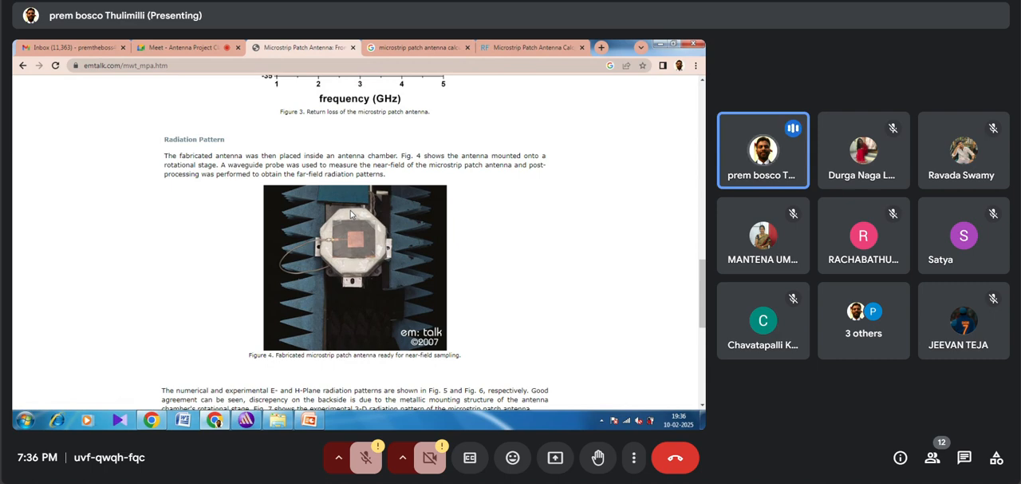
scroll(351, 214, down, 4)
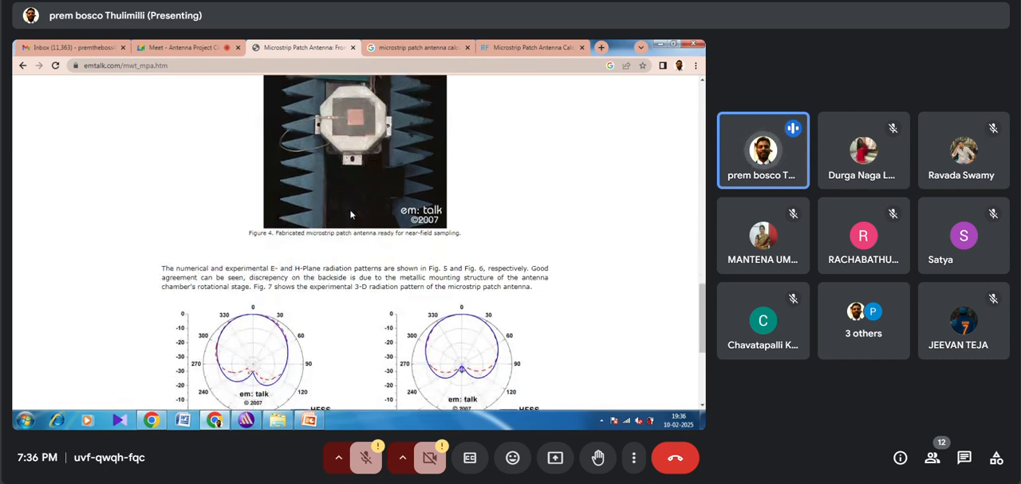
scroll(351, 211, down, 5)
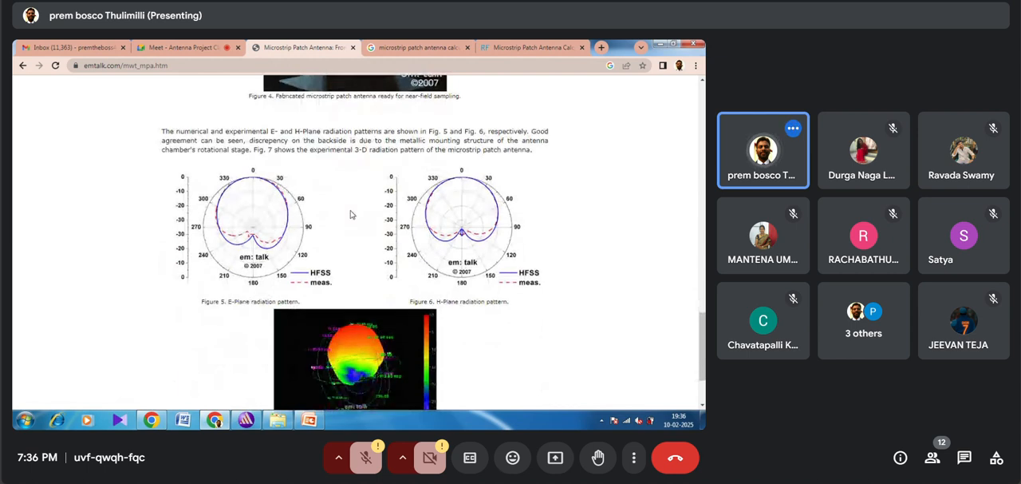
scroll(351, 213, down, 2)
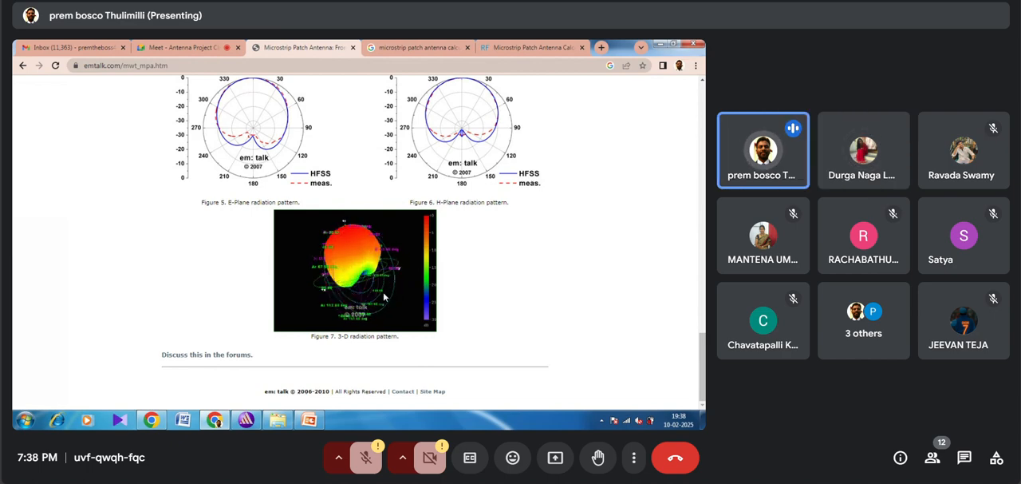
Step: Review the everything RF patch antenna calculator and the calculator search results, and return to the emtalk tutorial page
click(416, 46)
click(513, 48)
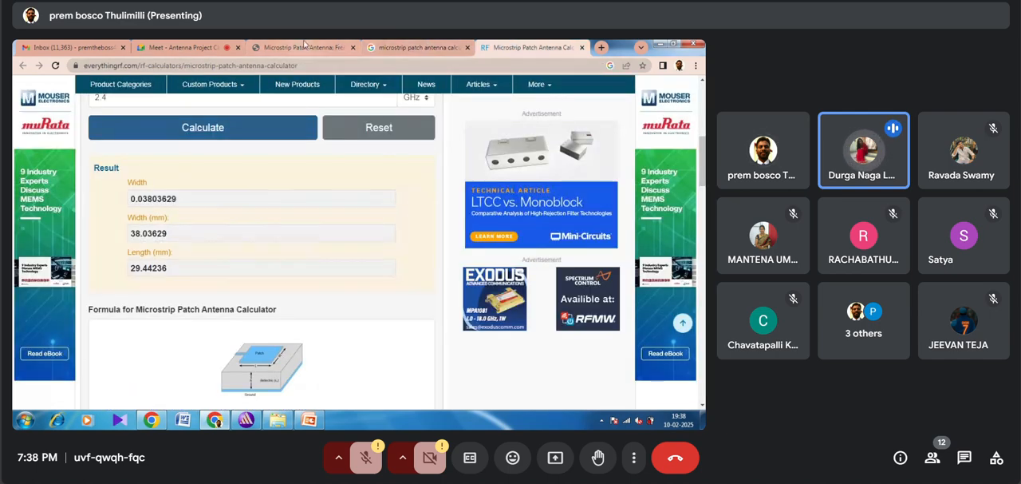
click(304, 46)
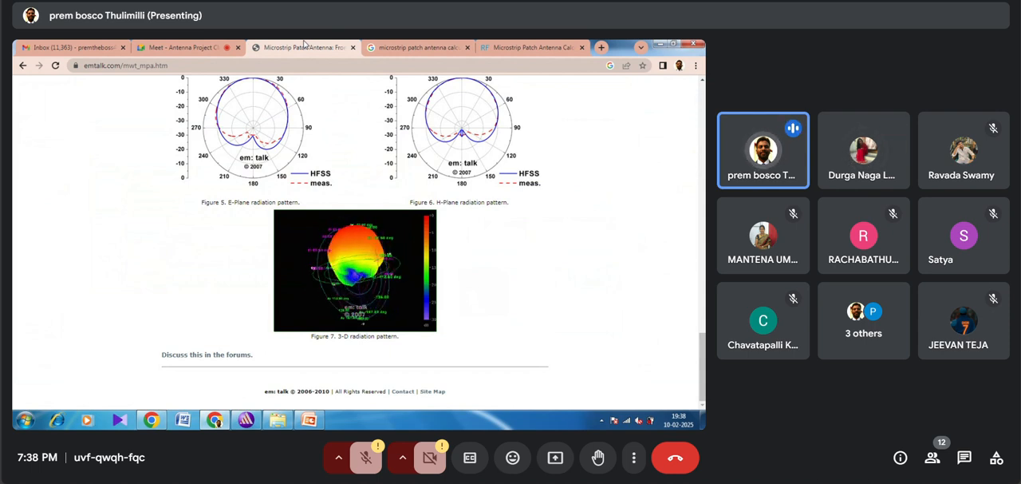
click(380, 48)
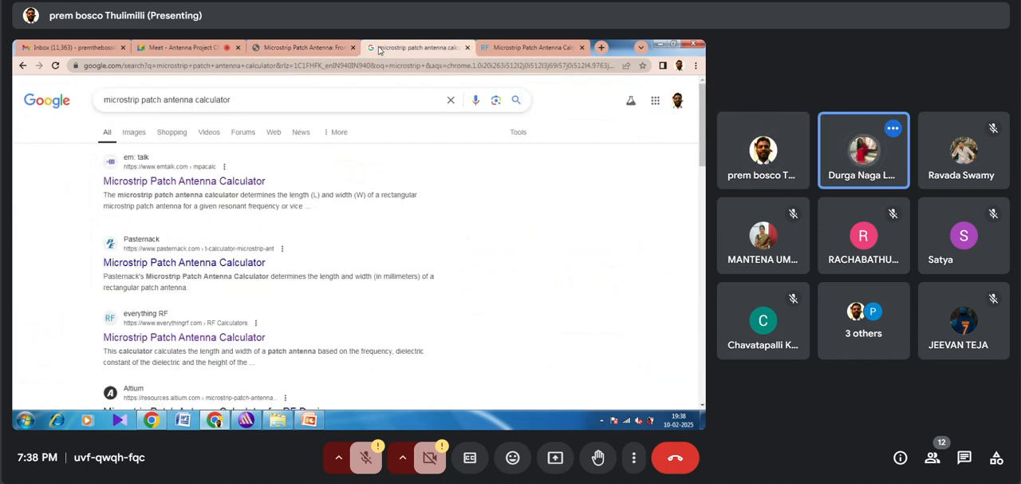
click(518, 47)
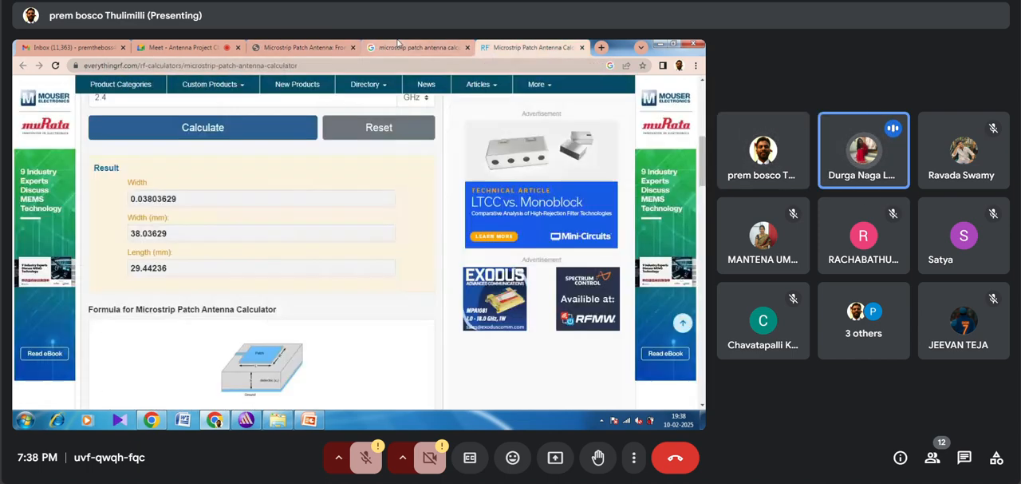
click(398, 46)
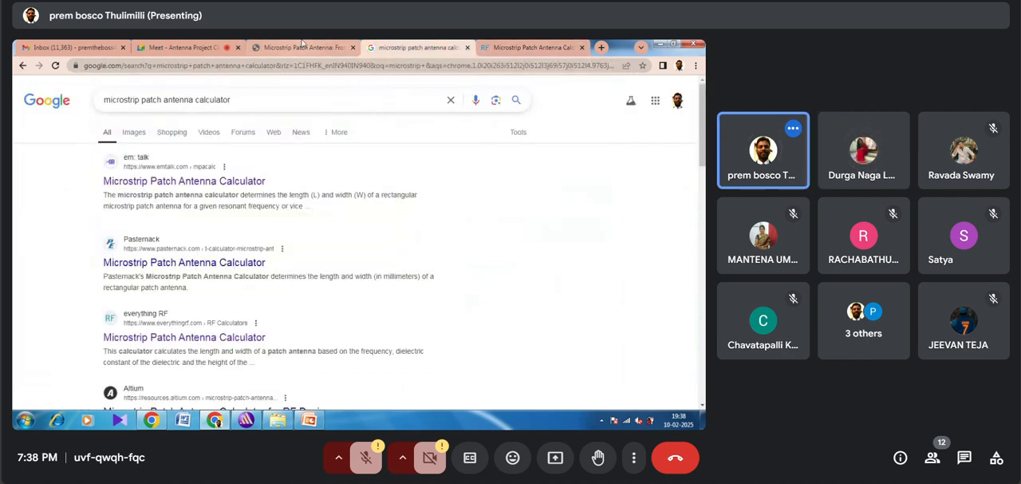
click(302, 47)
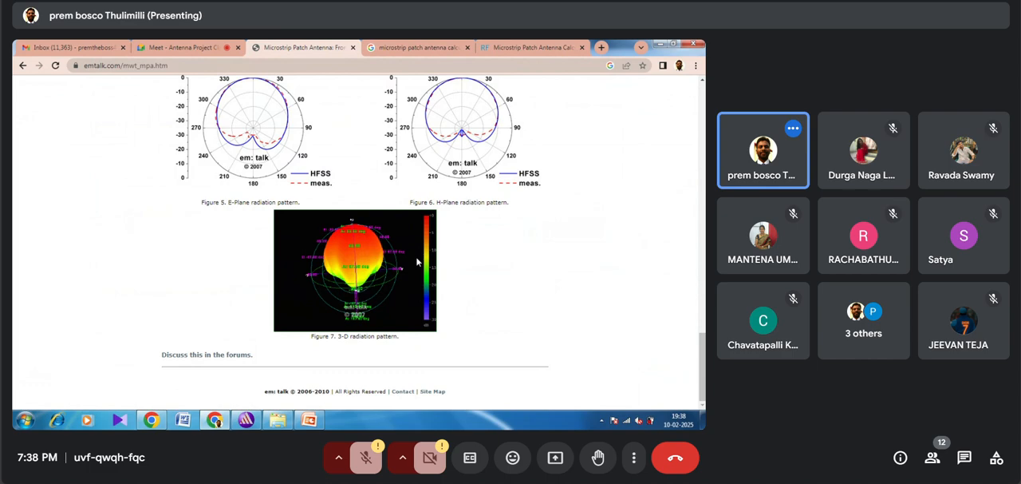
Step: Switch to Ansoft HFSS, create a new project and insert an HFSS design into it
click(244, 421)
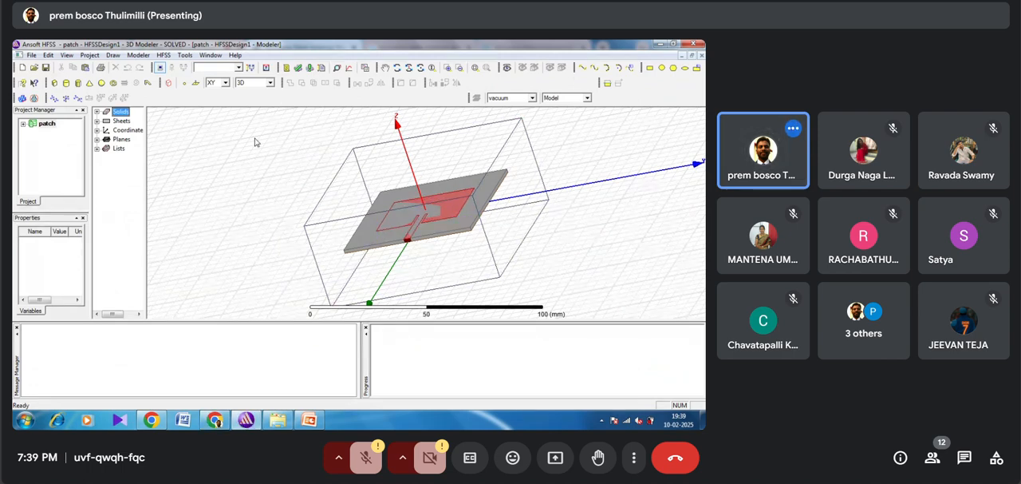
click(23, 68)
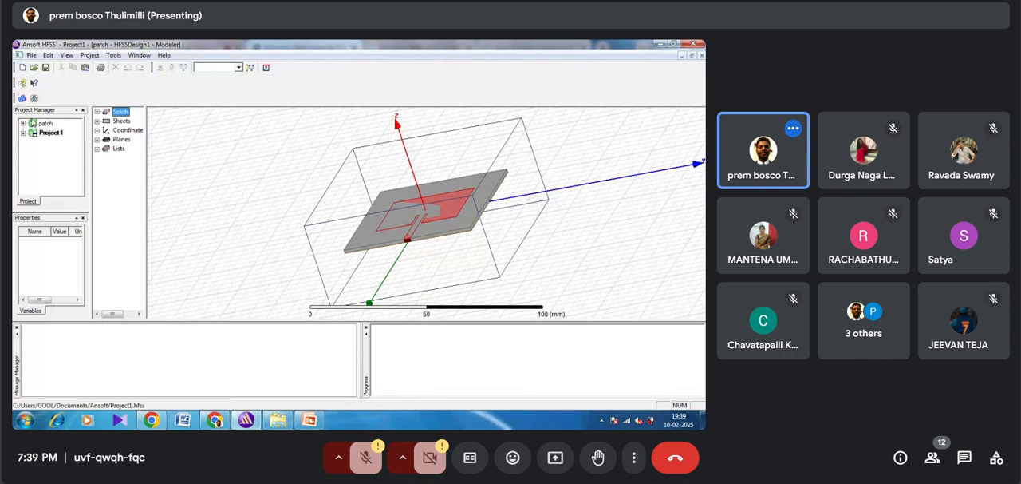
click(51, 132)
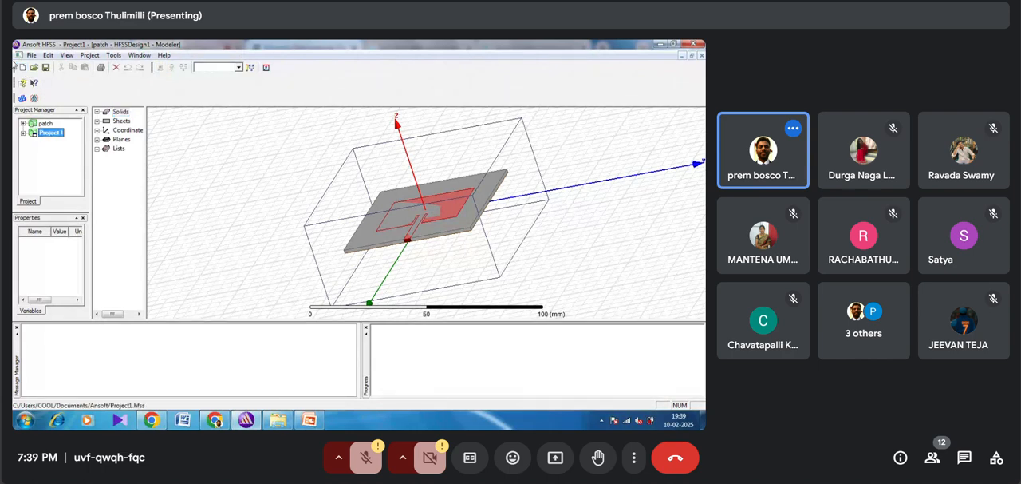
click(21, 98)
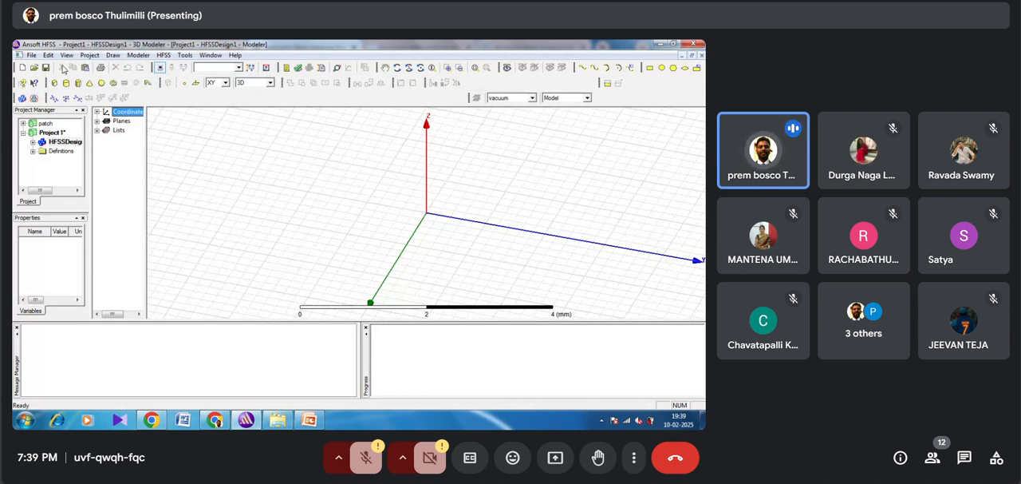
Step: Draw a rectangle on the XY plane starting from a corner at about (-0.4, -3, 0) mm, and deselect it
click(114, 55)
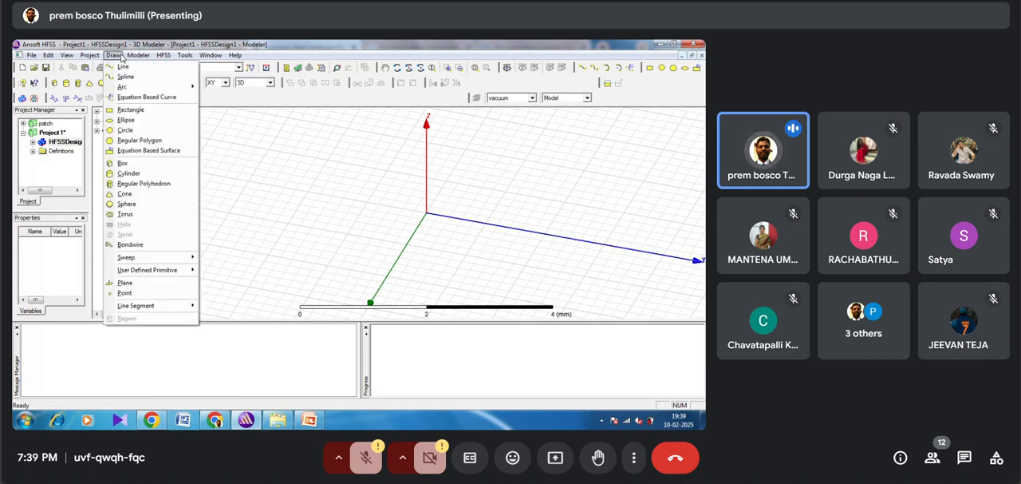
click(136, 111)
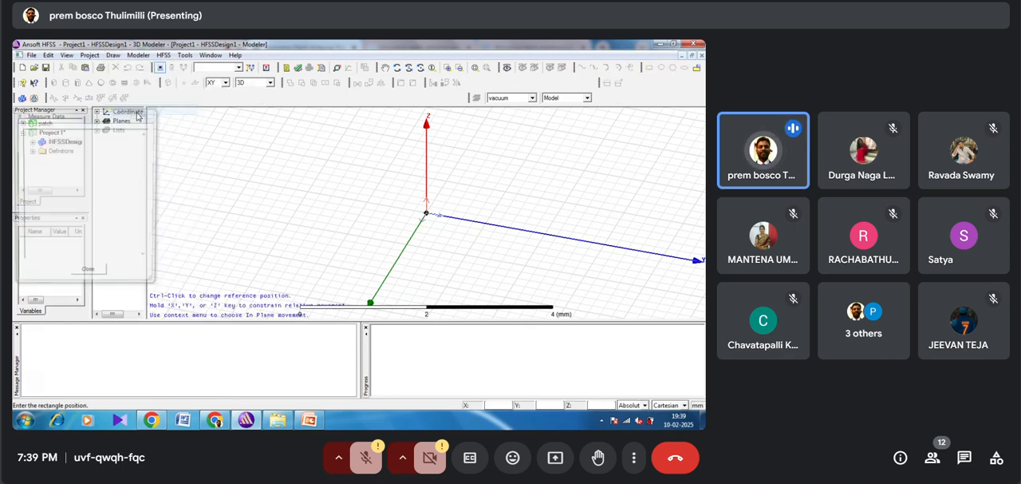
click(256, 170)
click(316, 243)
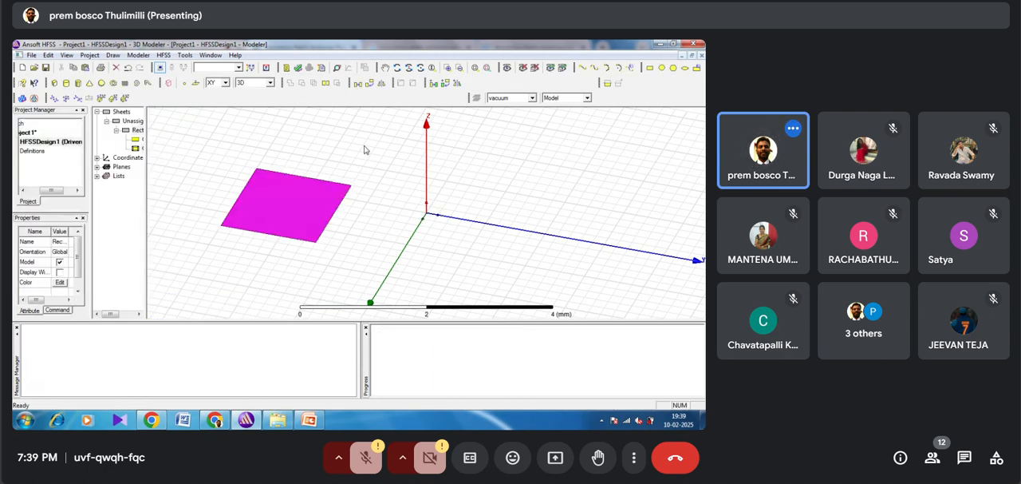
click(364, 148)
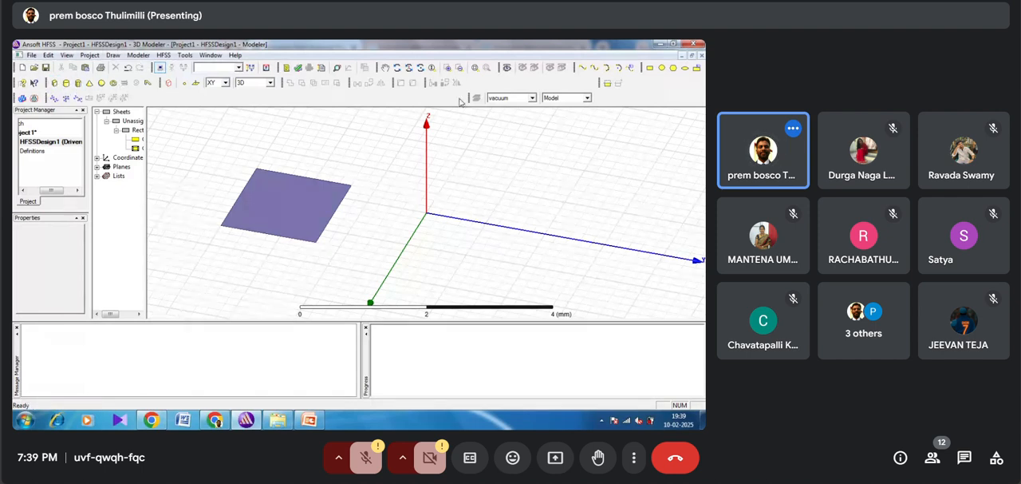
Step: Draw a circle on the XY plane centred at about (-2.2, 0.6, 0) mm
click(662, 68)
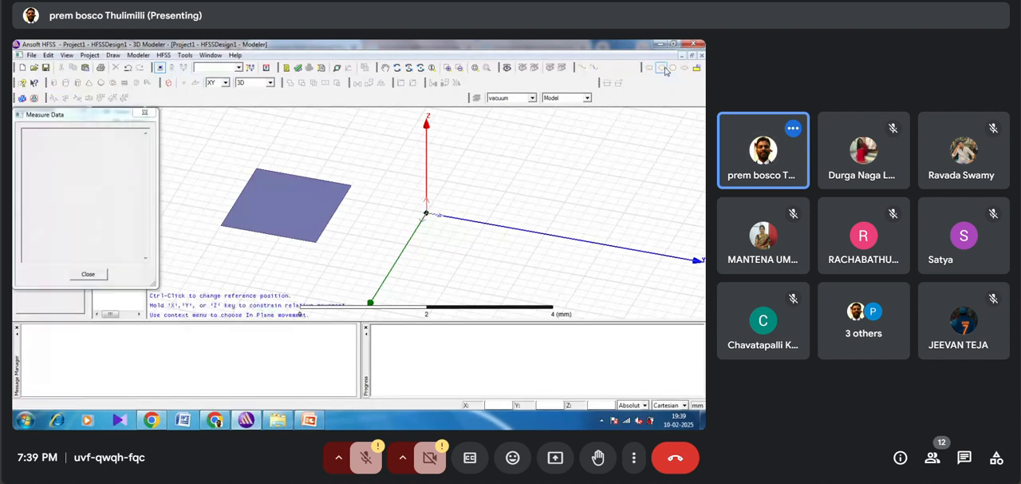
click(504, 151)
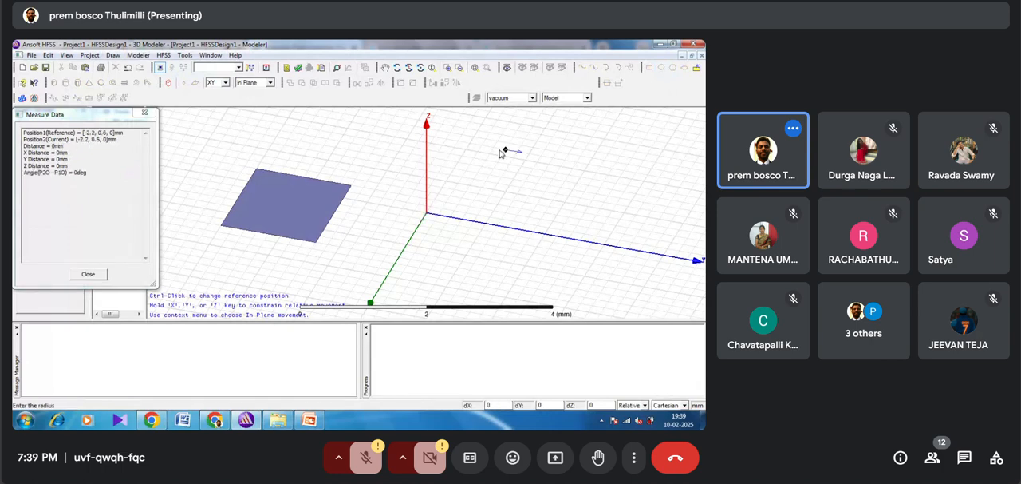
click(502, 179)
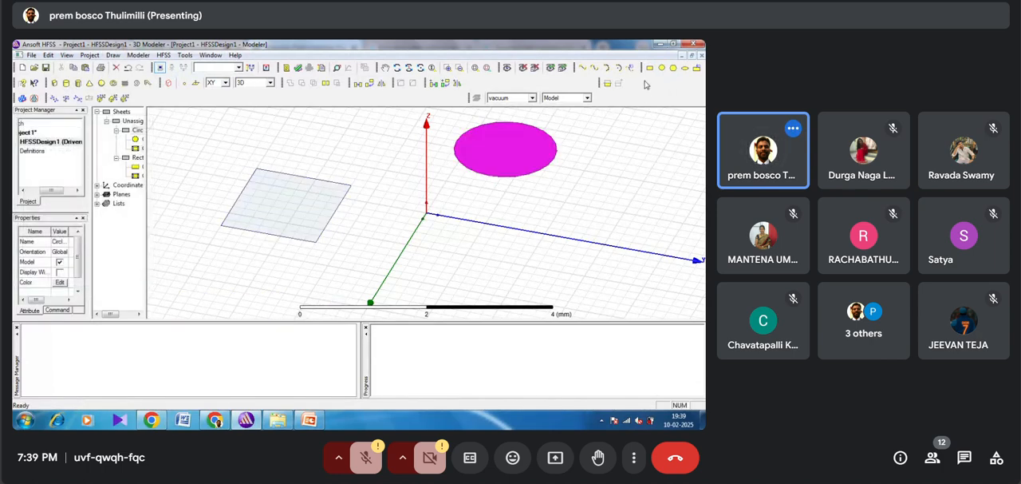
Step: Draw a regular polygon with 6 segments, centred at about (-1, 2.8, 0) mm with a radius of about 0.72 mm
click(673, 68)
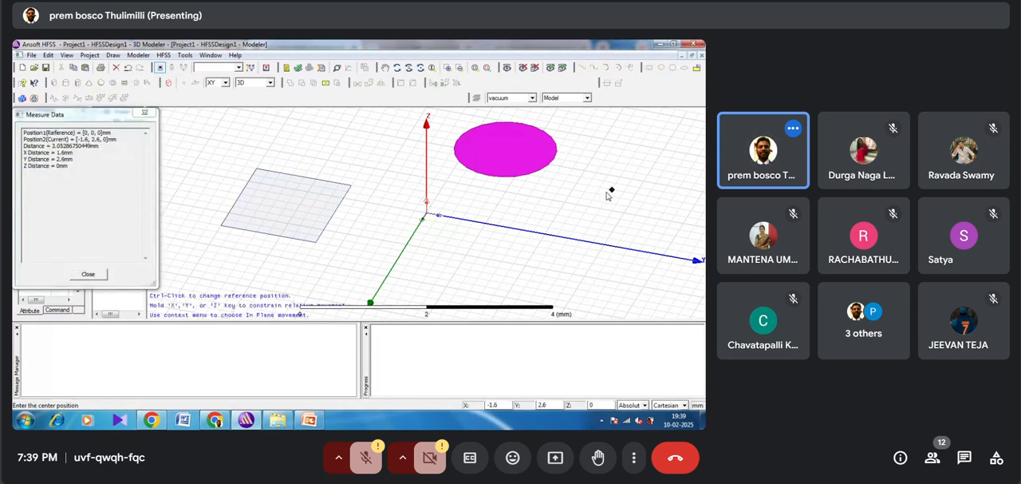
click(612, 213)
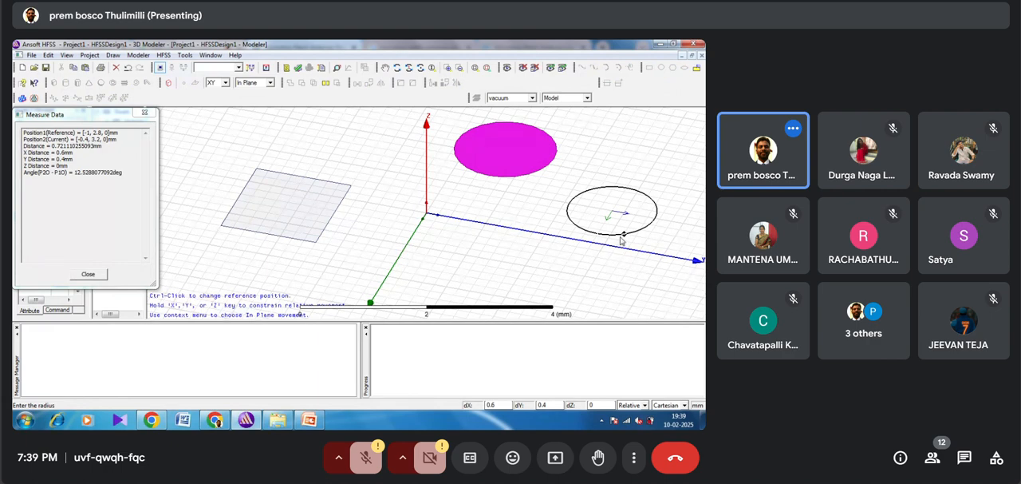
click(621, 238)
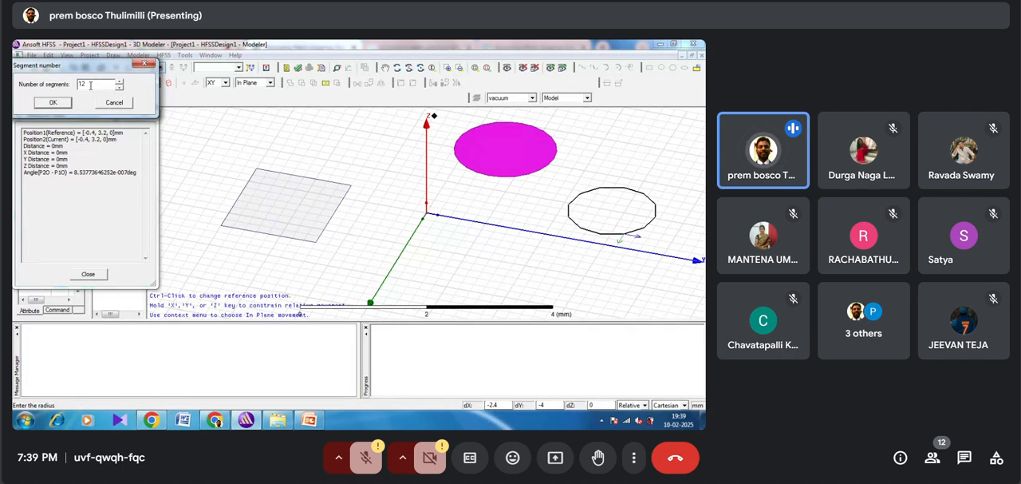
key(BackSpace)
key(BackSpace)
text(5)
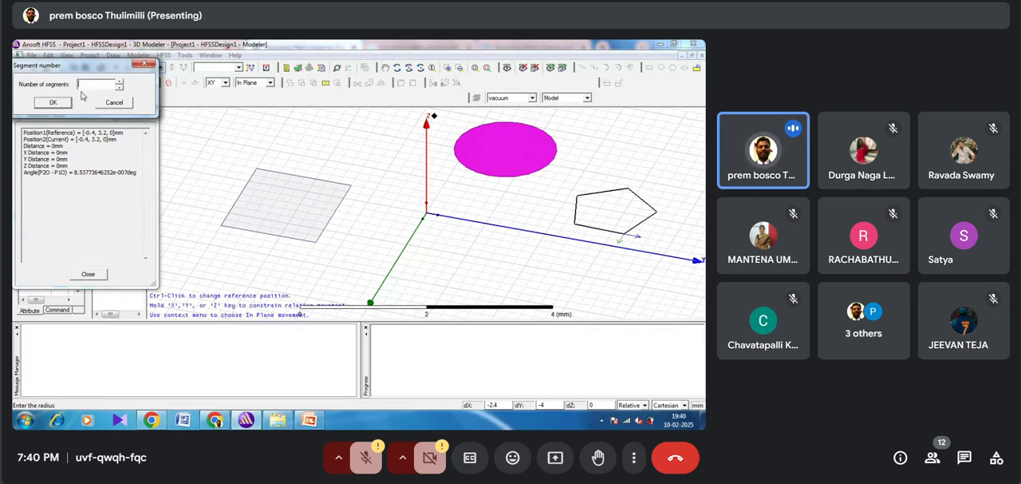
text(6)
click(54, 104)
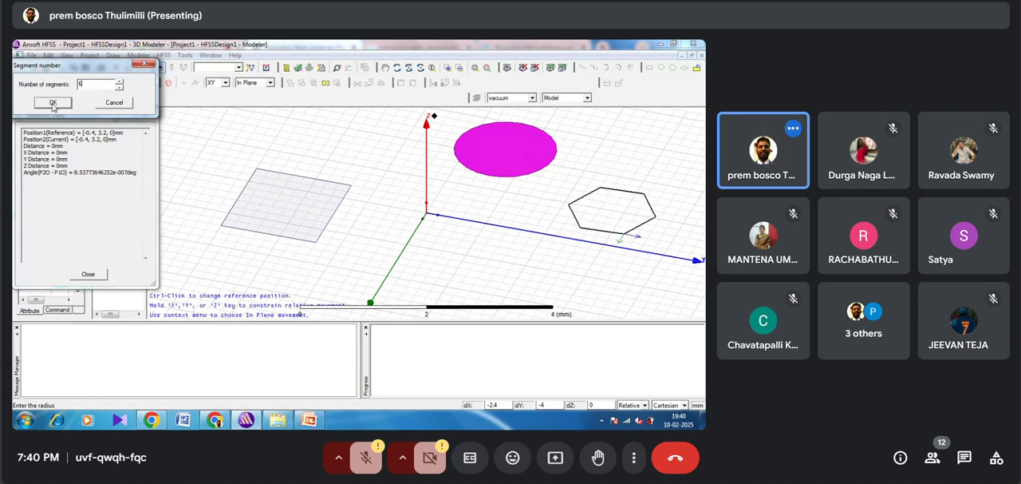
Step: Try to draw an ellipse centred at about (-2, -2.2, 0) mm with a first radius of about 0.6 mm
click(686, 69)
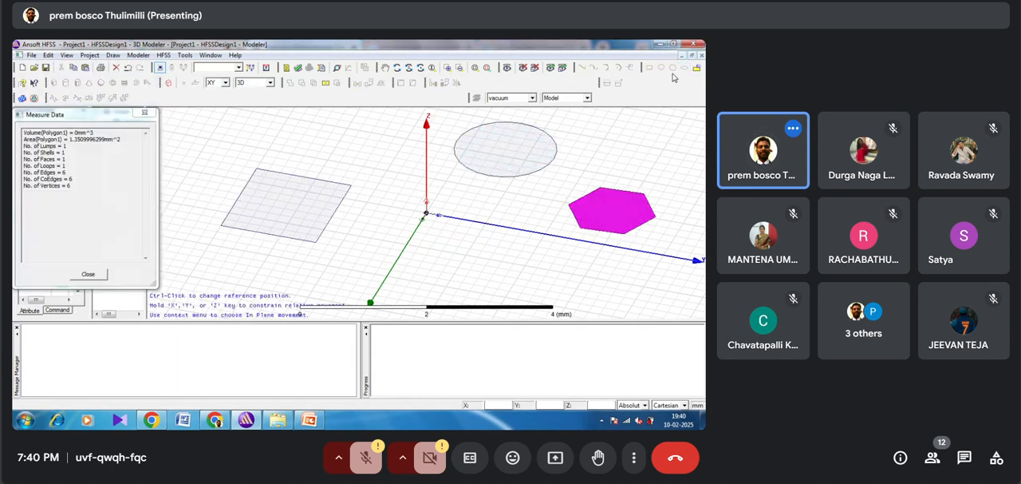
click(330, 130)
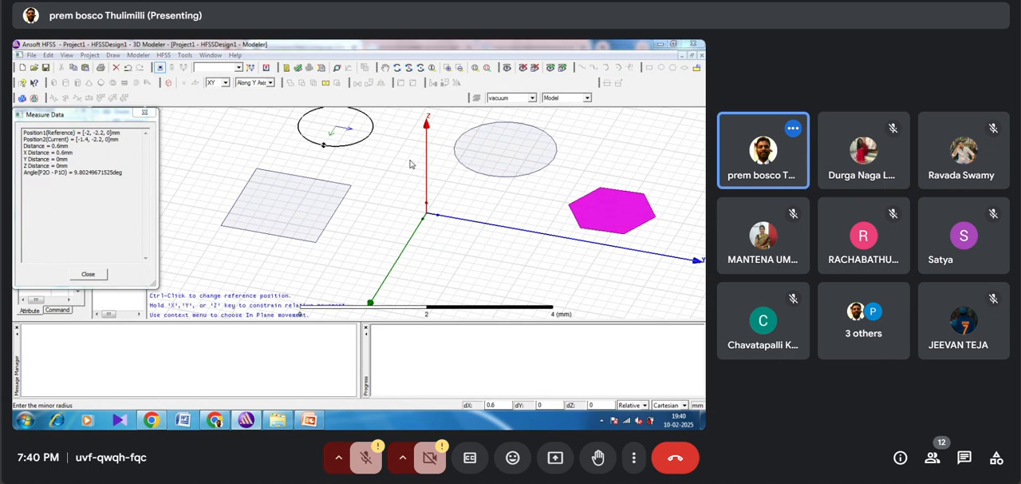
click(411, 163)
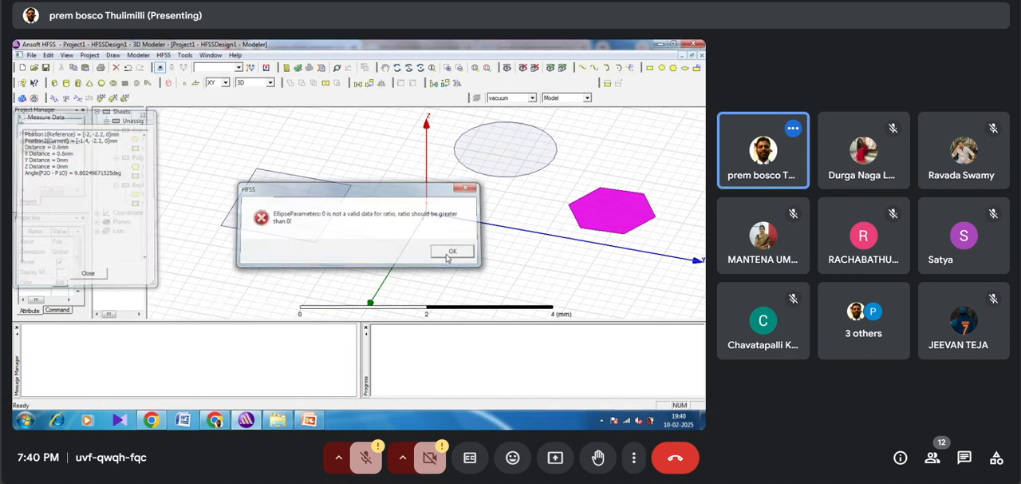
click(452, 252)
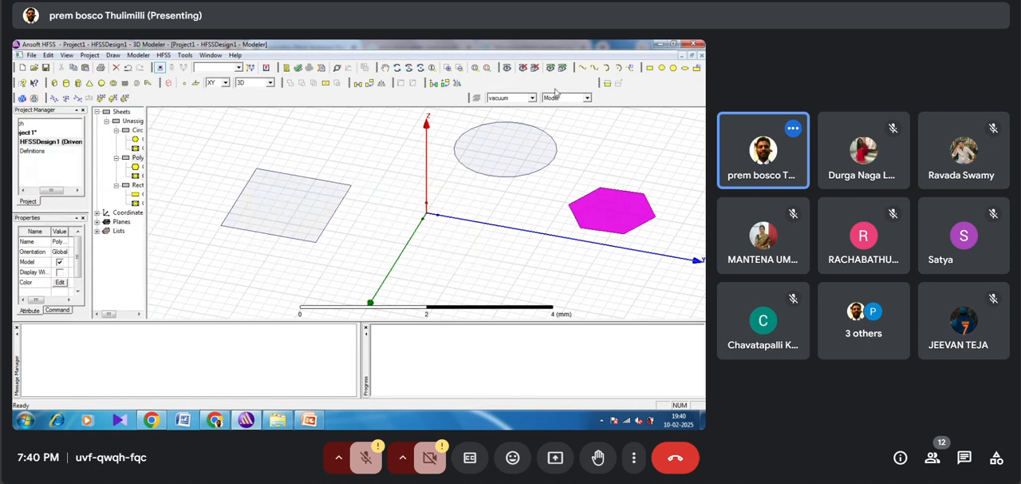
Step: Draw an ellipse on the XY plane centred at about (0.8, 0.6, 0) mm with a first radius of about 0.8 mm
click(684, 68)
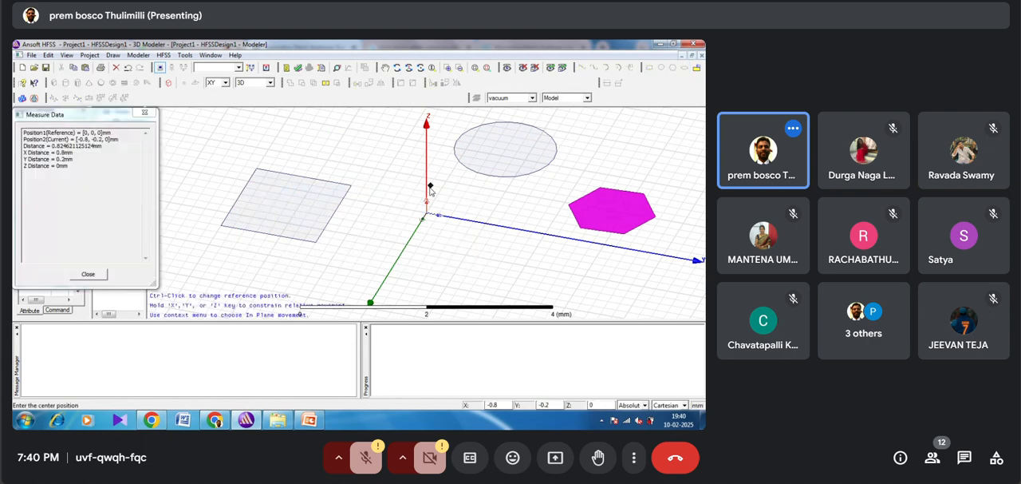
click(451, 251)
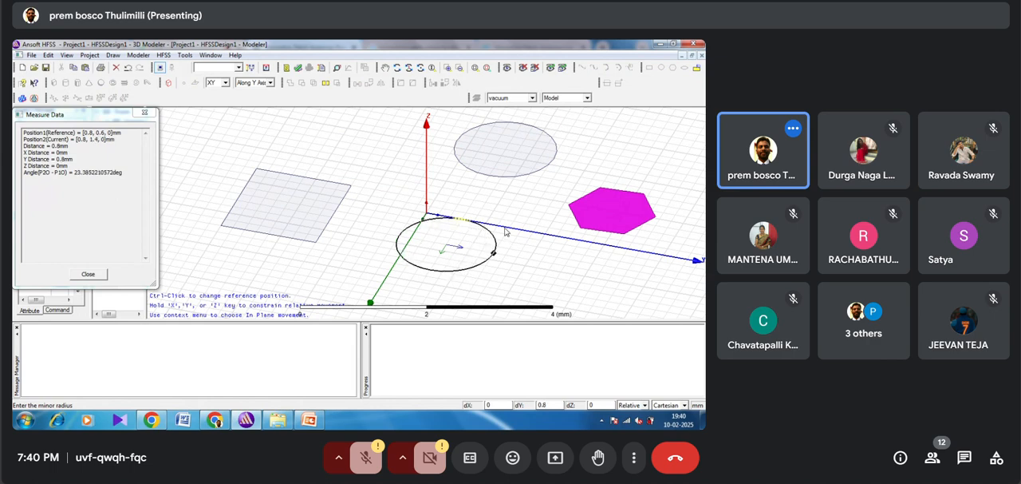
click(505, 231)
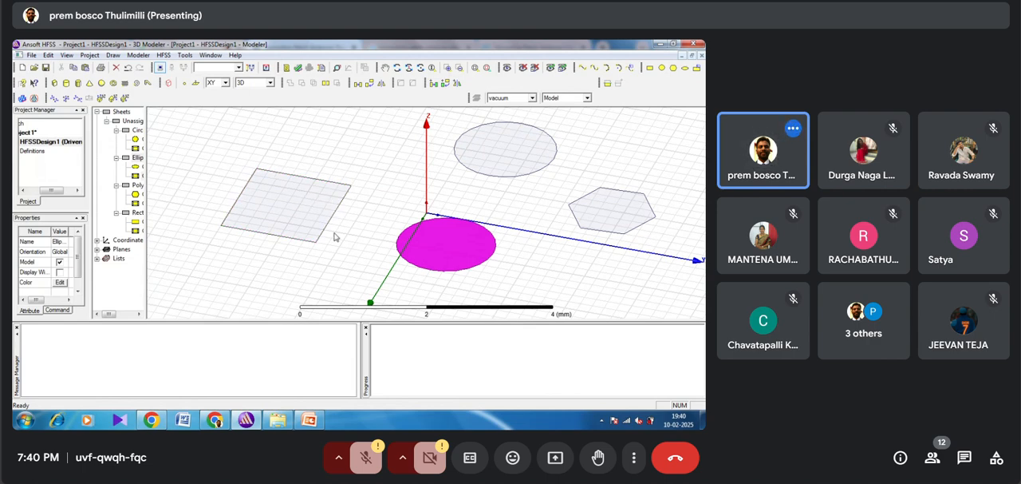
Step: Delete all the 2D sheets: the ellipse, circle, polygon and rectangle
key(Delete)
key(Delete)
key(Delete)
key(Delete)
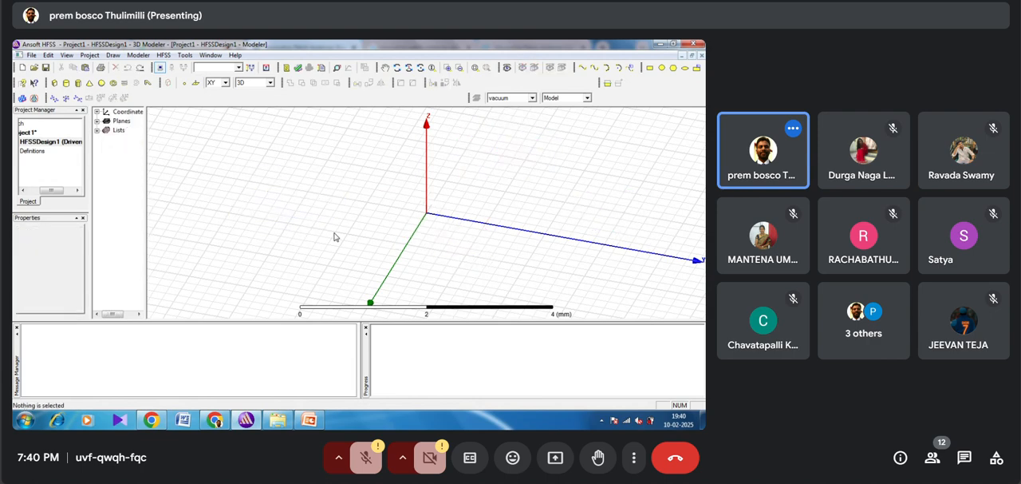
Step: Draw a box from a base corner at about (0.6, -2.4, 0) mm with a base of about 1.2 by 1.2 mm
click(55, 85)
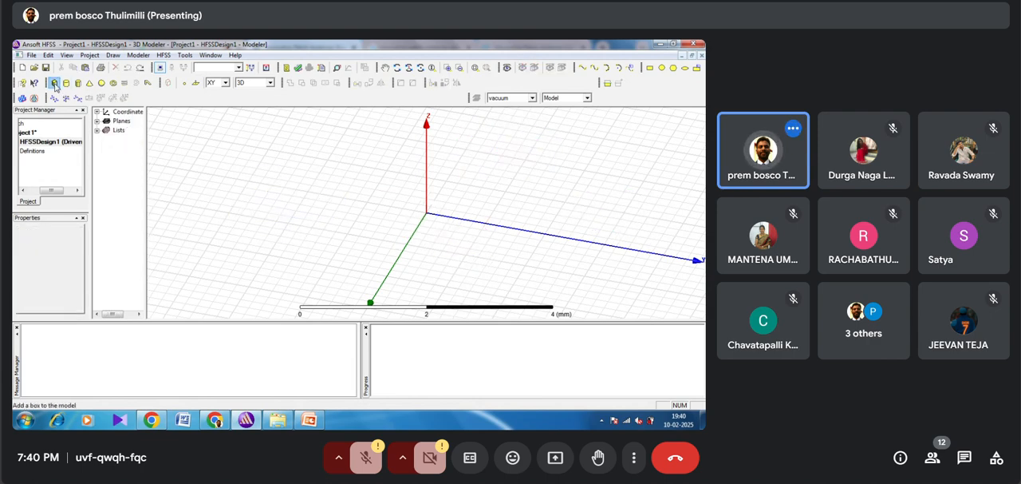
click(272, 207)
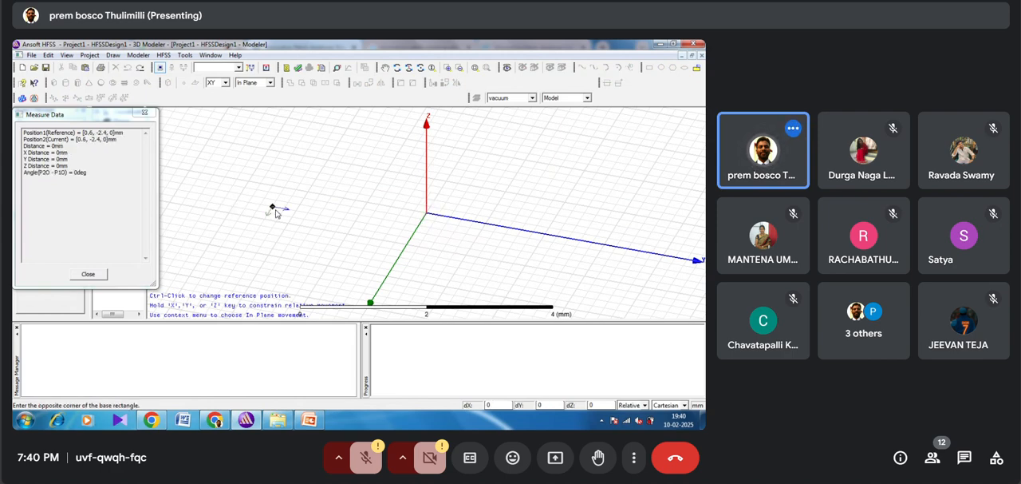
click(319, 256)
click(318, 209)
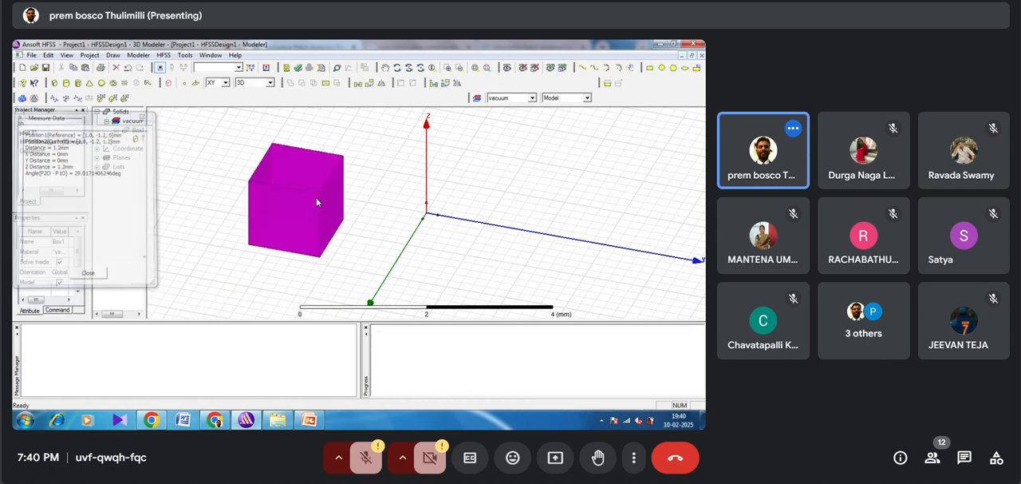
Step: Draw an upright cylinder on the XY plane, with its base circle passing through about (-0.2, 1.8, 0) mm
click(65, 86)
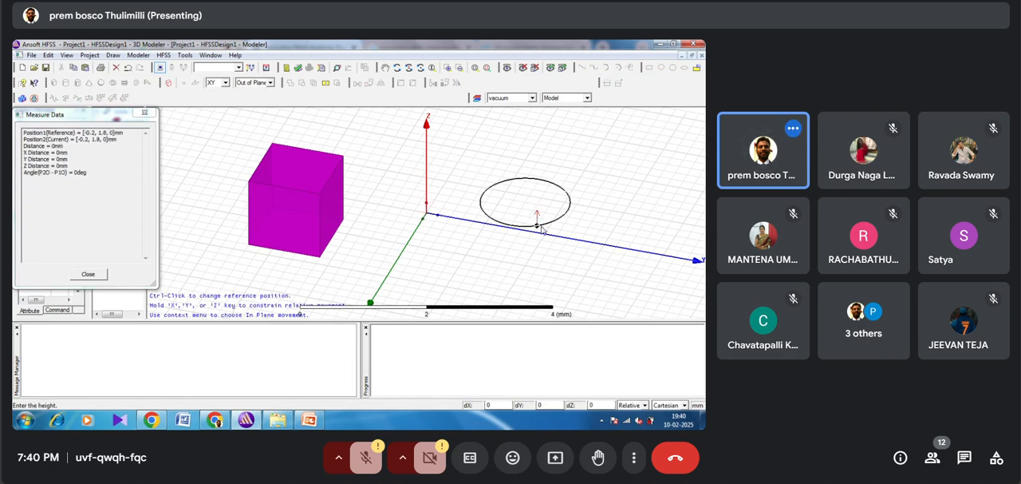
click(538, 225)
click(538, 148)
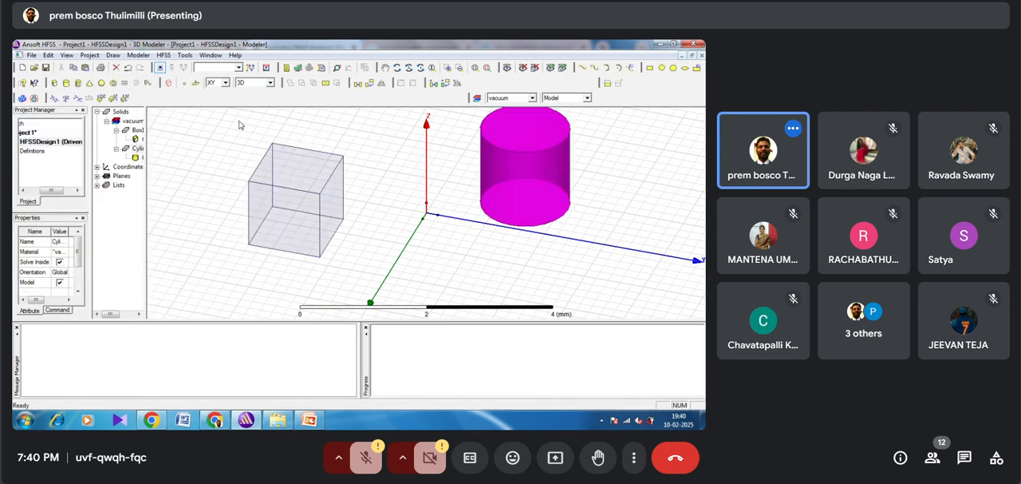
Step: Try to draw a cone on the XY plane with its base centred at about (1.8, 0.6, 0) mm
click(89, 83)
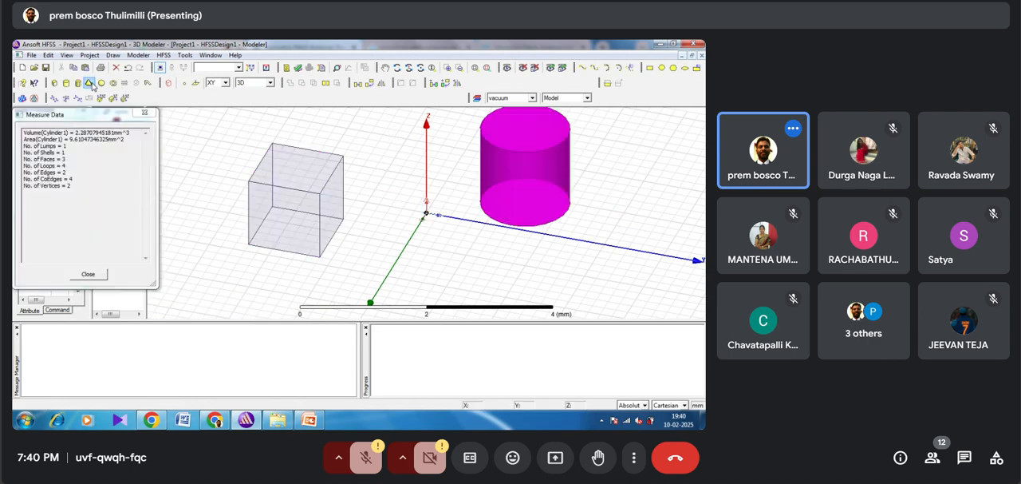
click(426, 277)
click(445, 295)
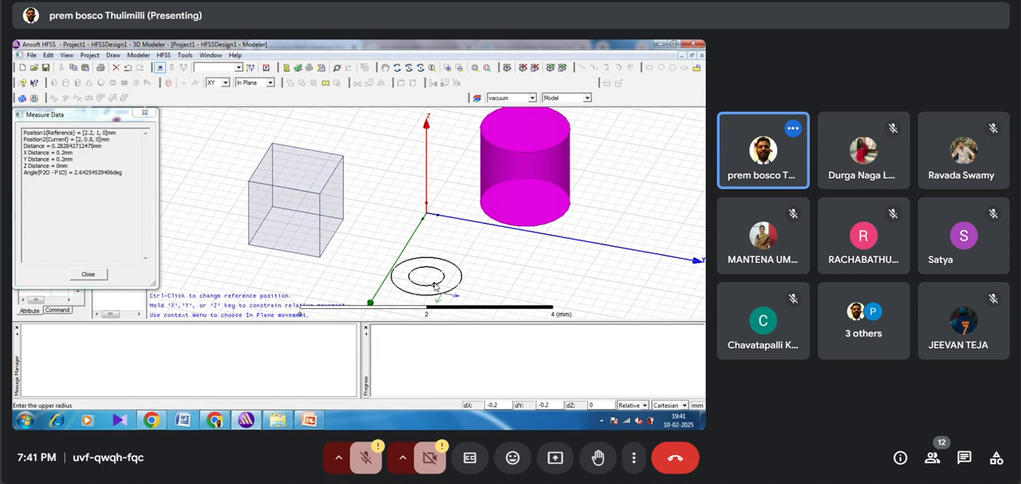
click(438, 242)
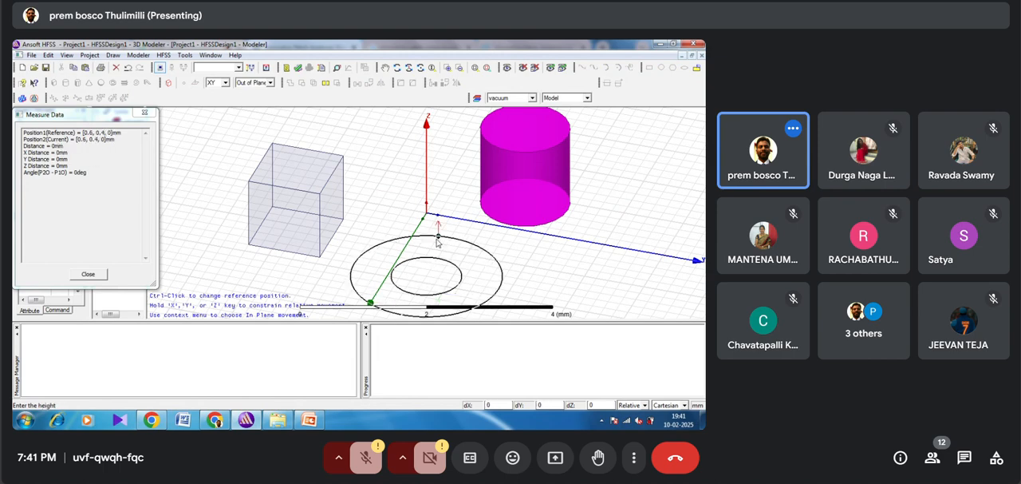
click(438, 242)
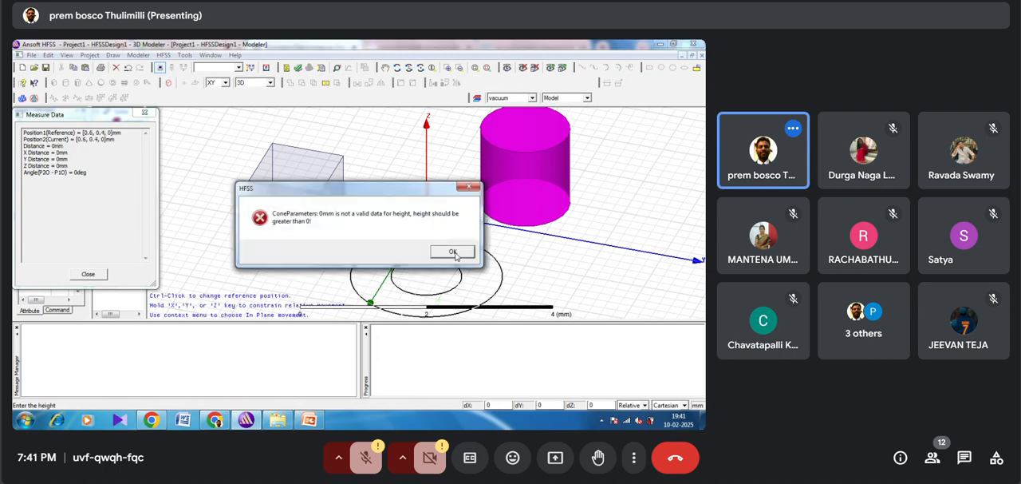
click(452, 251)
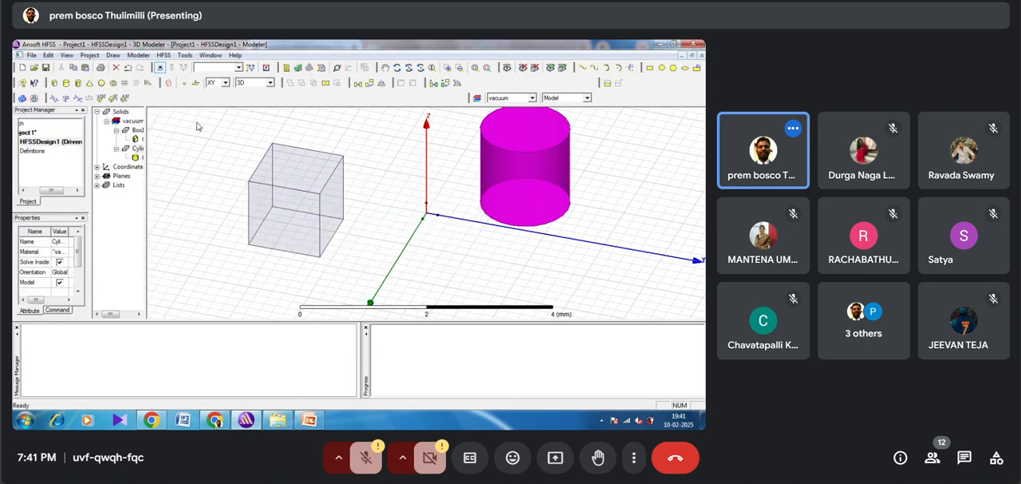
Step: Draw a cone with its base centred at about (-1.6, -1, 0) mm, a wider upper radius and a height of about 1.4 mm, and deselect it
click(89, 83)
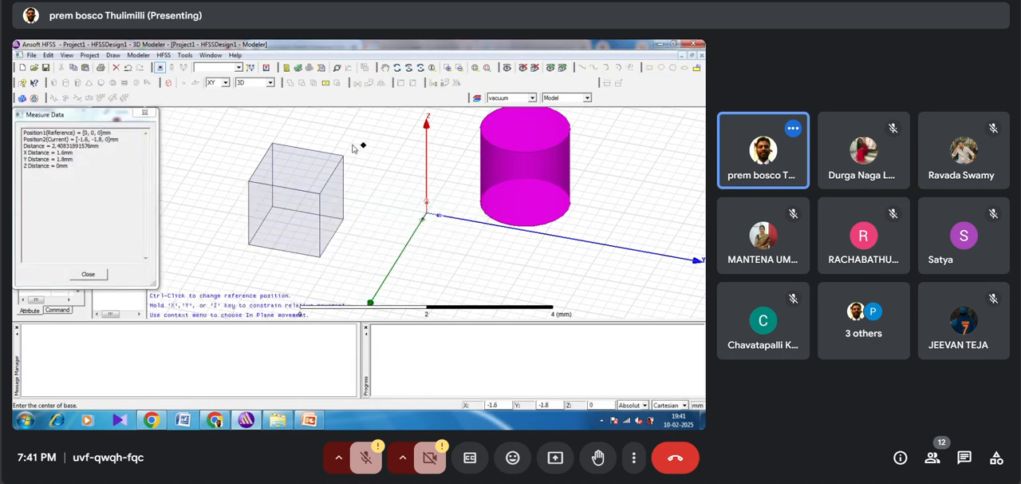
click(397, 155)
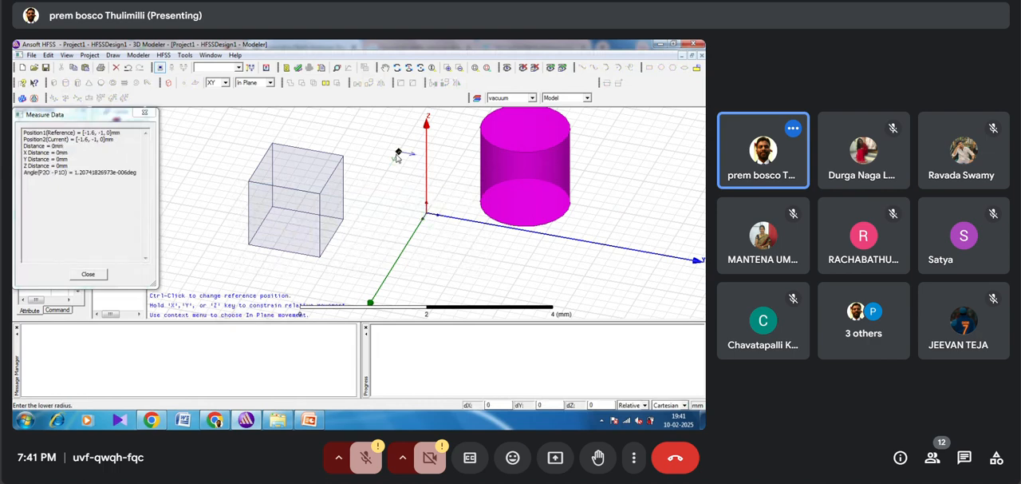
click(398, 161)
click(413, 246)
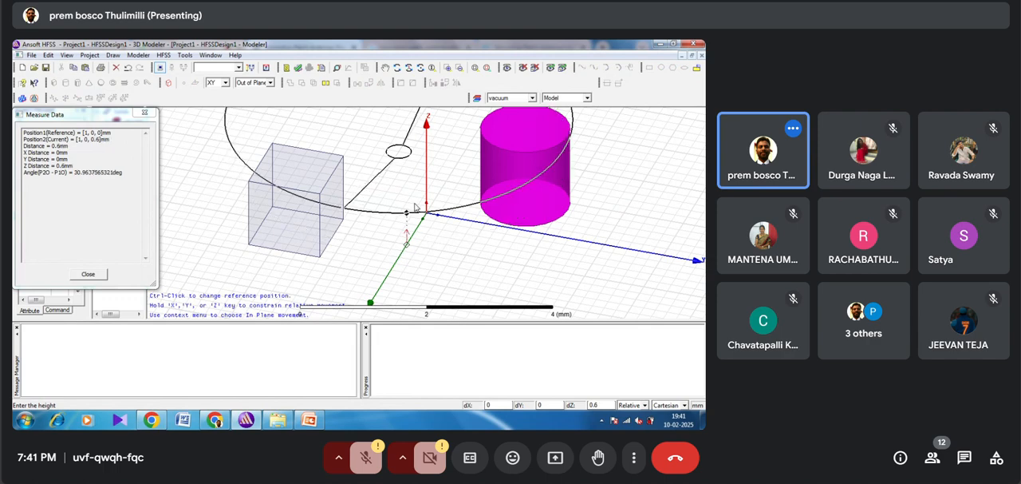
click(414, 159)
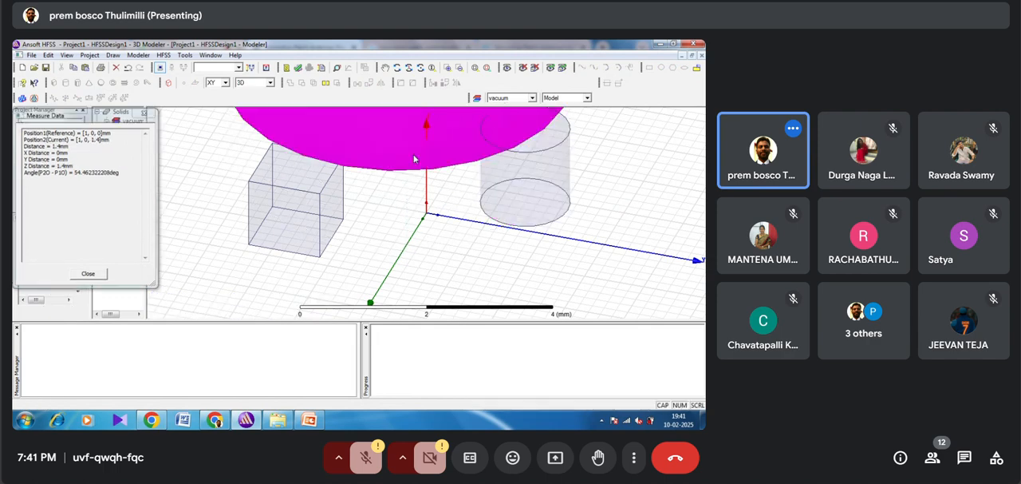
click(406, 217)
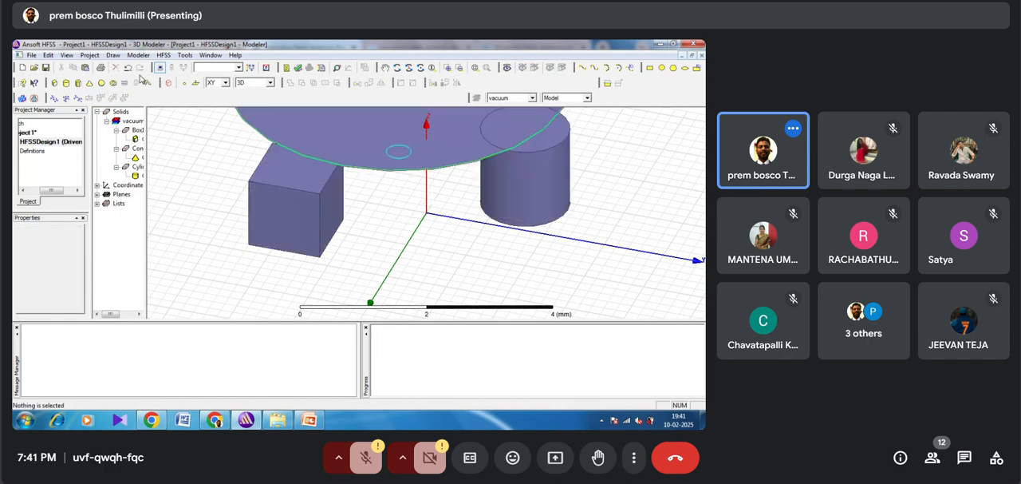
Step: Draw a sphere centred at about (1.2, 1.2, 0) mm with a radius of about 0.57 mm
click(102, 84)
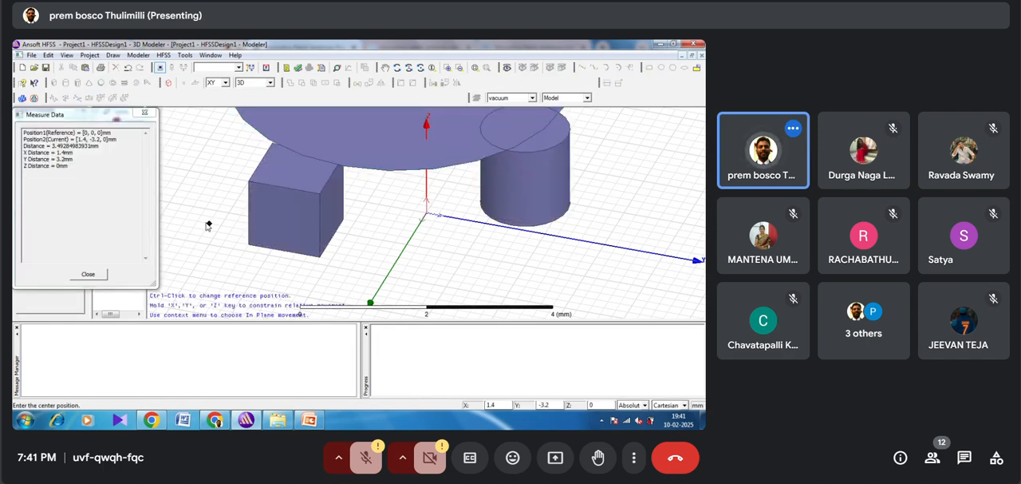
click(472, 265)
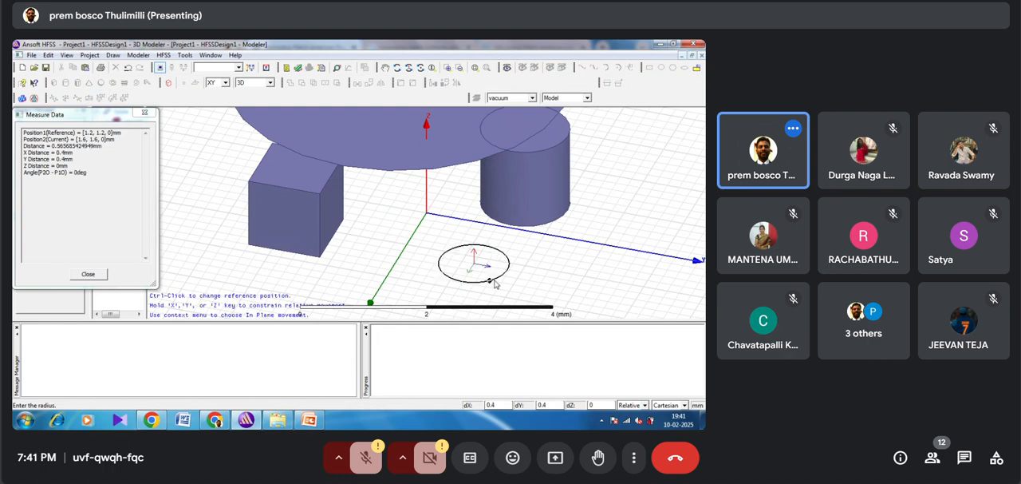
click(494, 284)
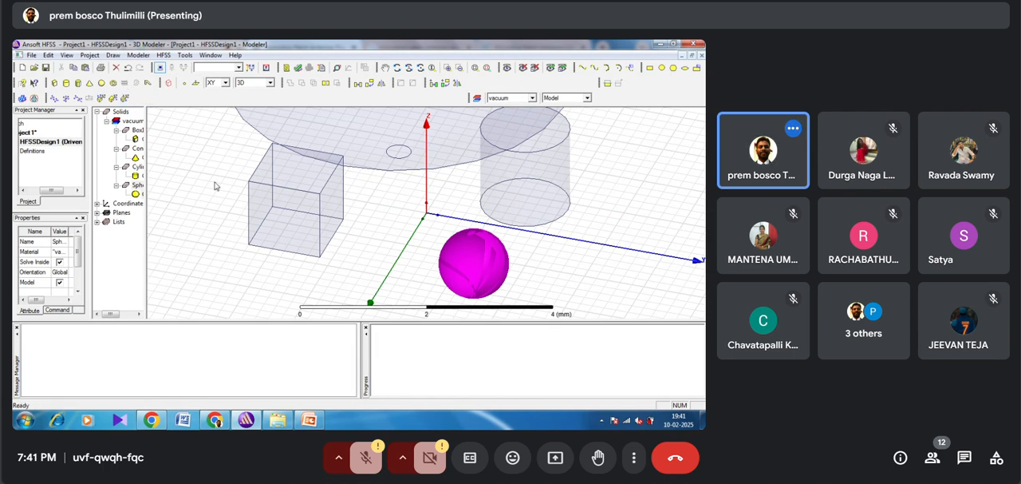
Step: Remove the box, cylinder, cone and sphere from the model
key(ctrl+z)
key(ctrl+z)
key(ctrl+z)
key(ctrl+z)
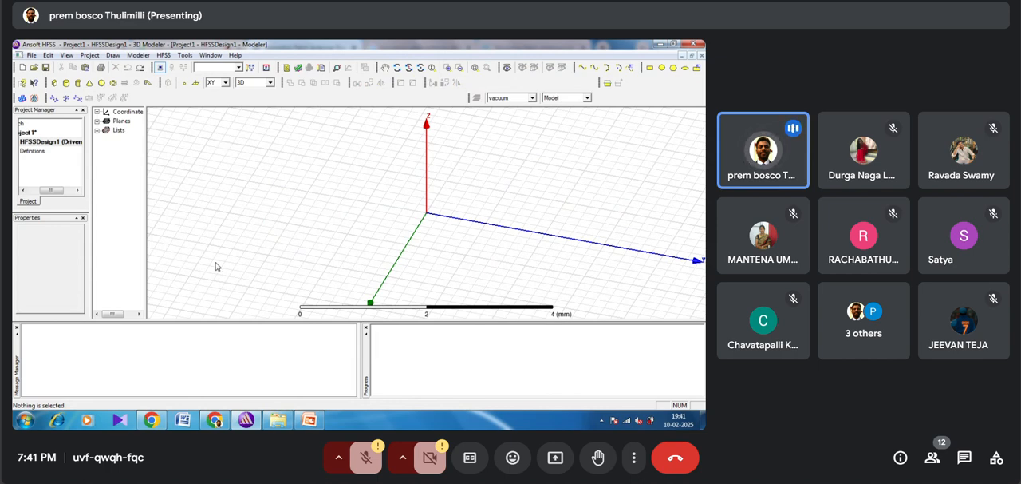
Step: Switch to Chrome and review the Microstrip Patch Antenna Calculator's dielectric and frequency inputs and its resulting patch width and length
click(214, 420)
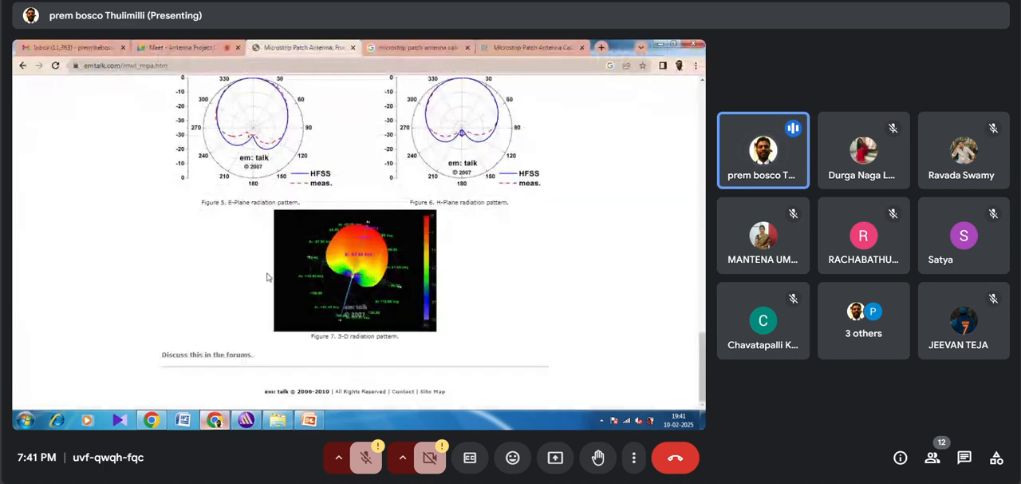
click(513, 48)
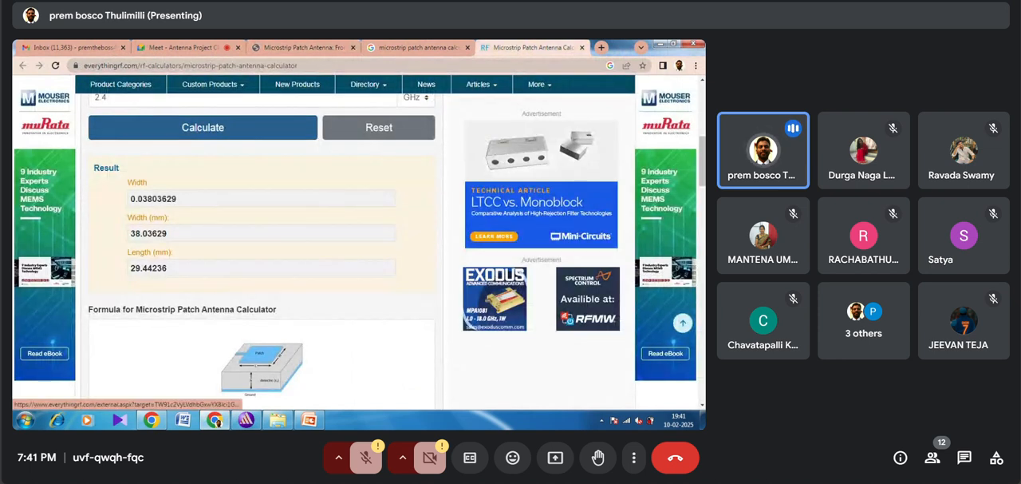
scroll(702, 146, up, 4)
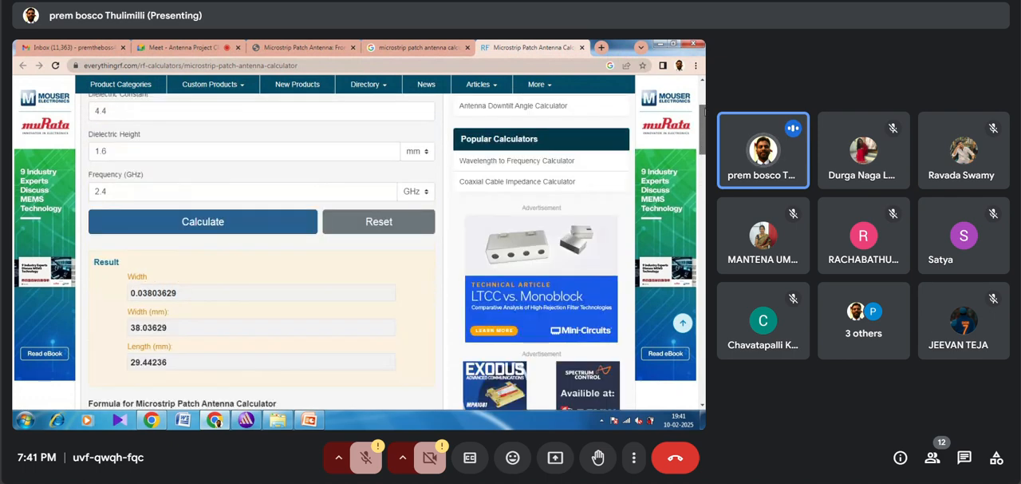
scroll(566, 126, down, 1)
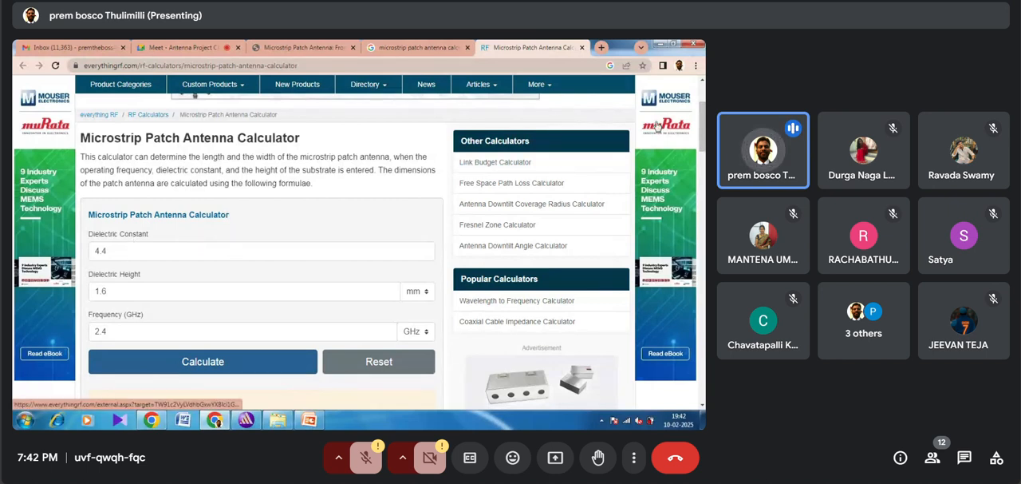
drag(703, 111, 704, 129)
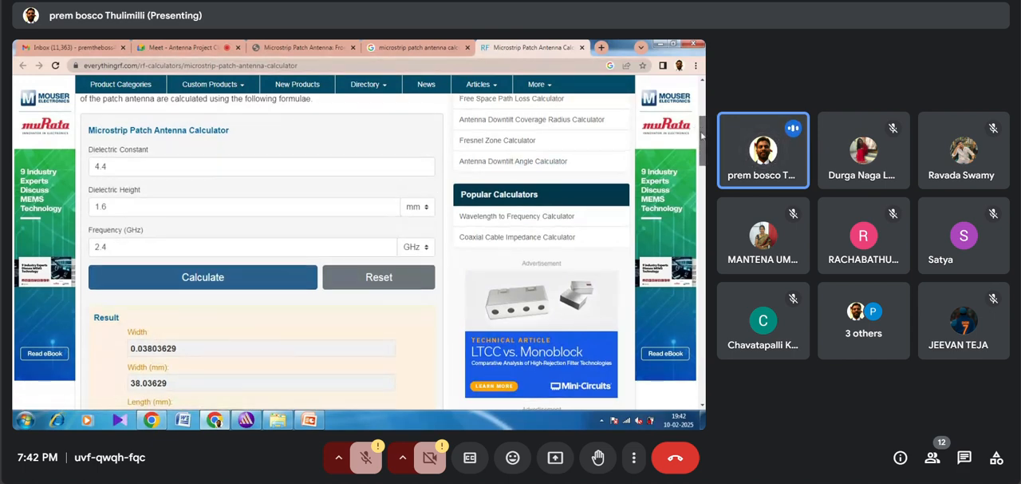
scroll(702, 136, down, 3)
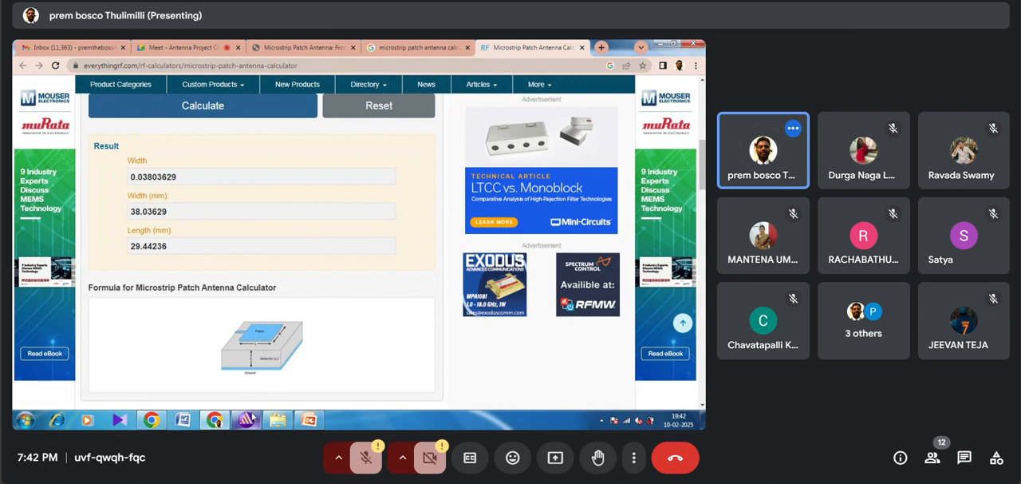
click(245, 419)
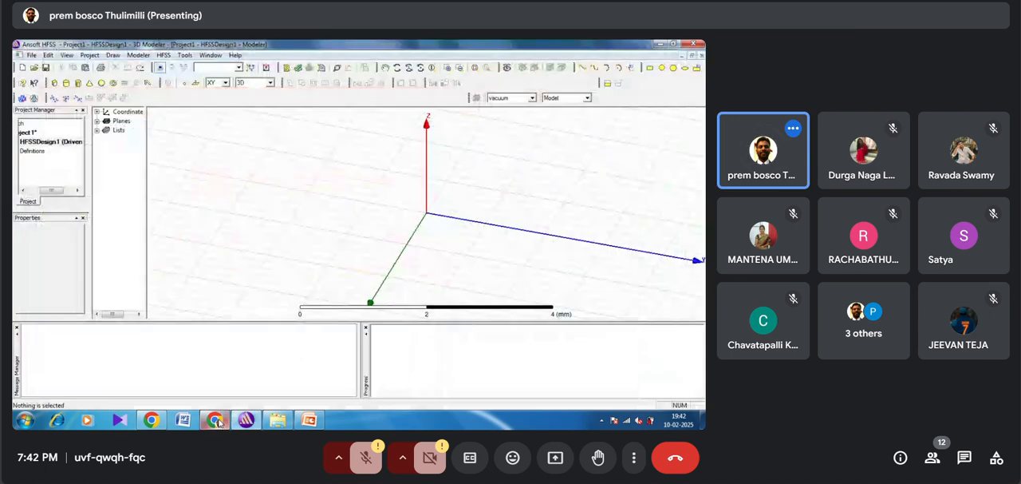
click(217, 420)
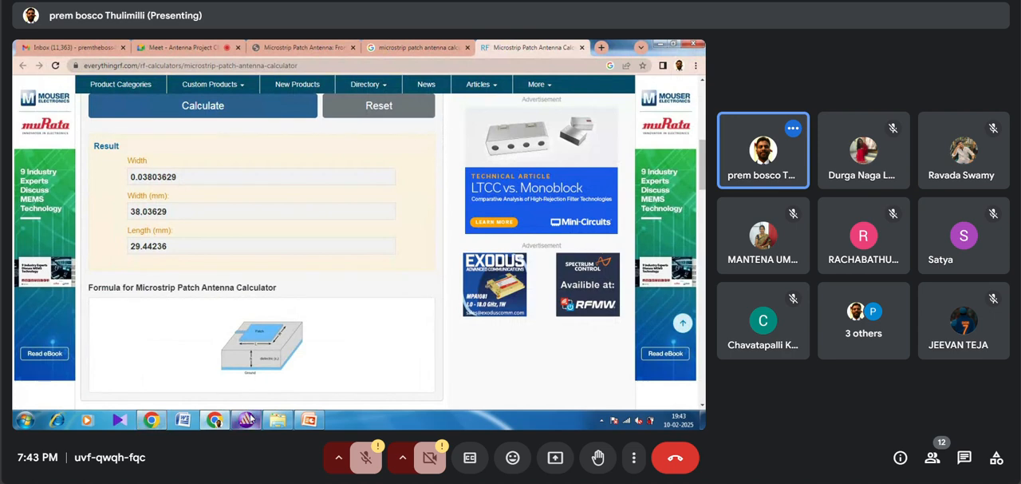
Step: Switch to Ansoft HFSS and draw a rectangle on the XY plane from corner (-1, -1, 0) mm, about 2.4 mm in X and 2 mm in Y
click(249, 421)
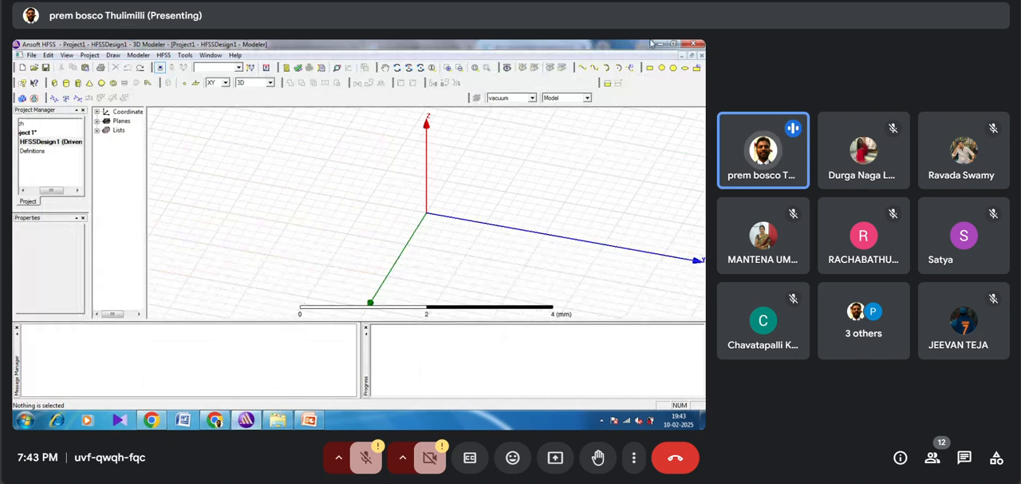
click(651, 69)
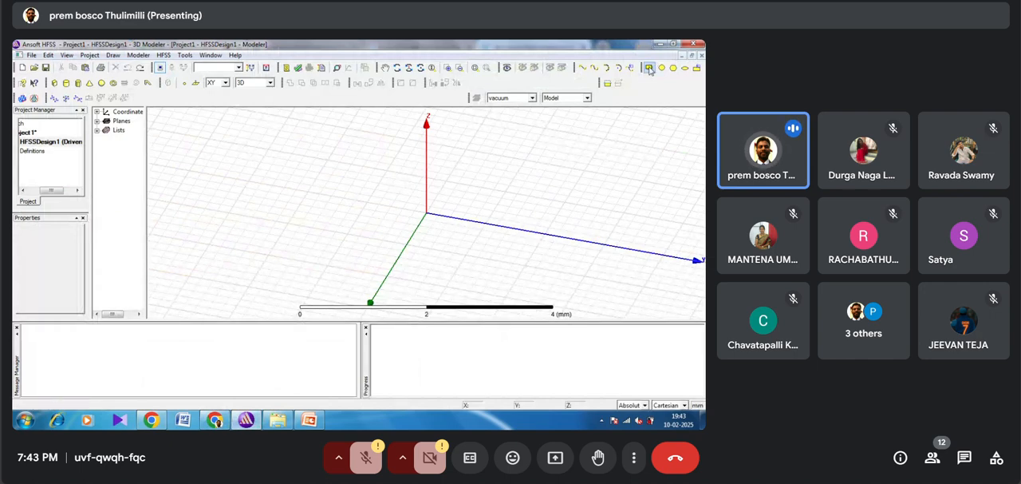
click(388, 173)
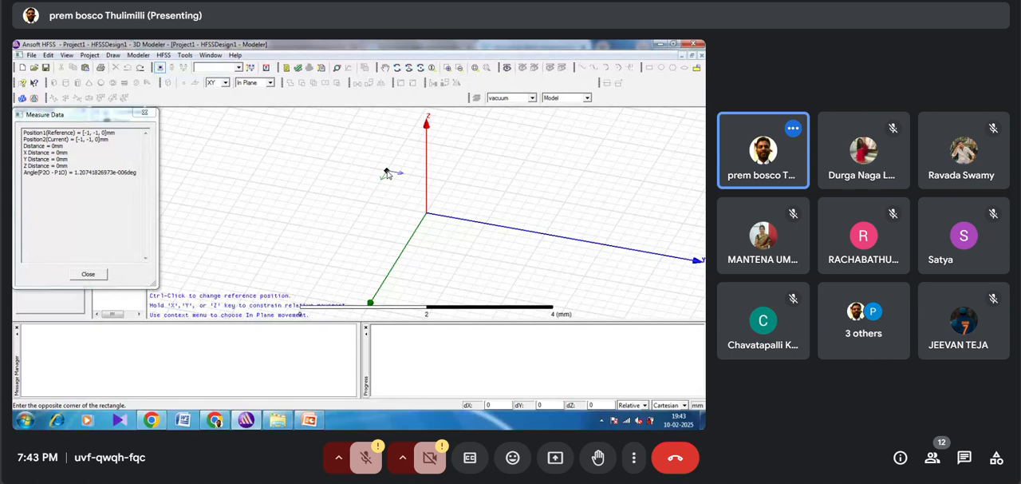
click(459, 270)
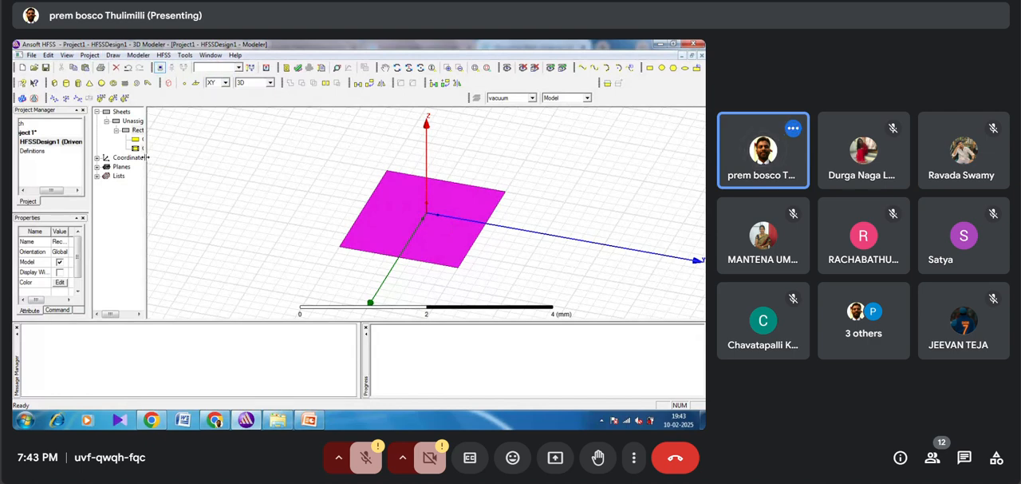
Step: Rename the rectangle to gnd and set its colour to light yellow
drag(146, 157, 176, 158)
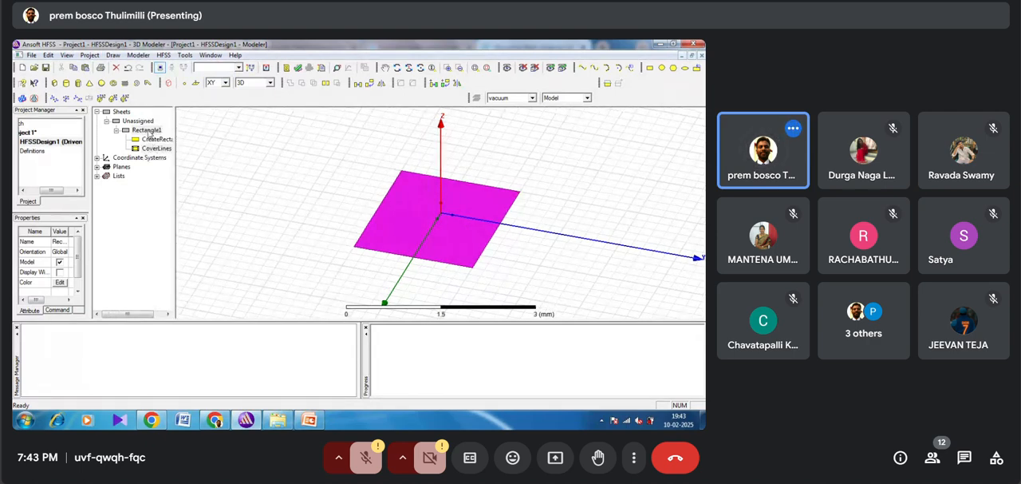
click(148, 131)
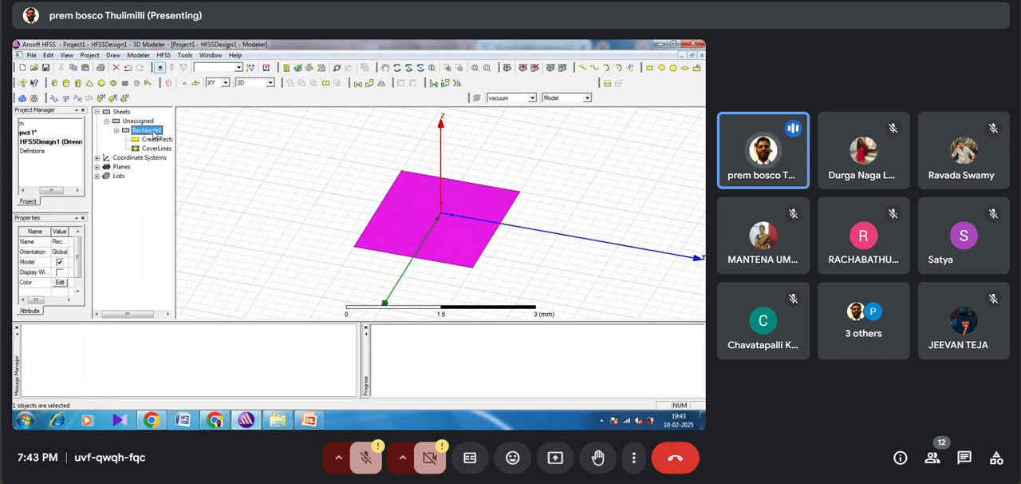
double_click(148, 131)
click(276, 175)
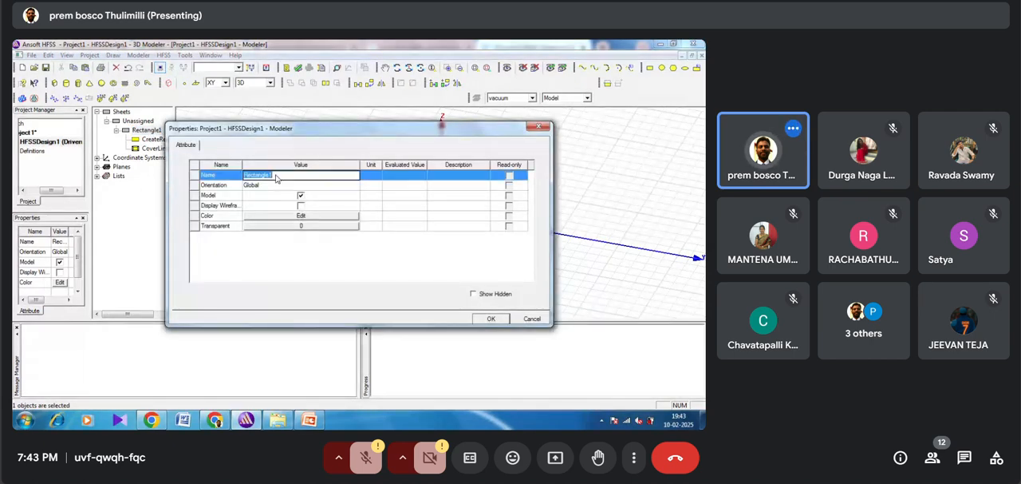
text(p)
click(277, 218)
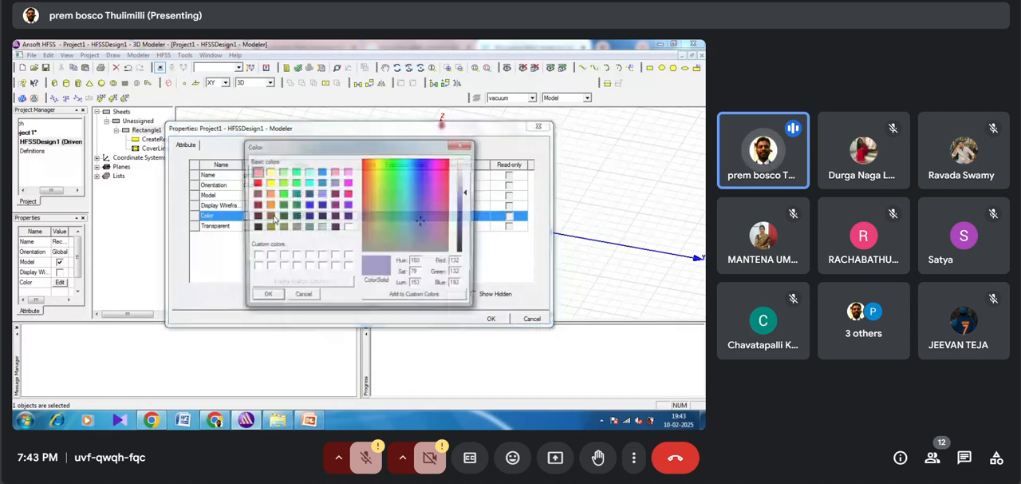
click(269, 172)
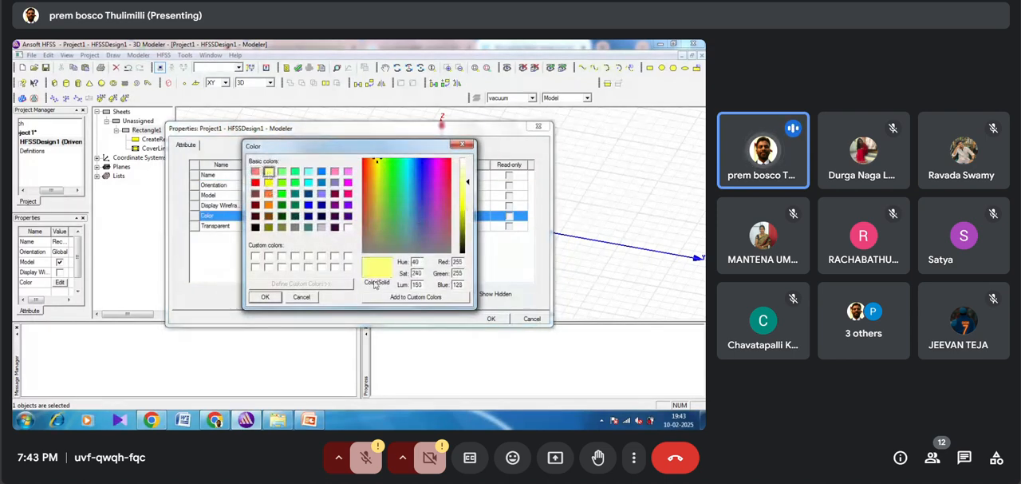
click(262, 297)
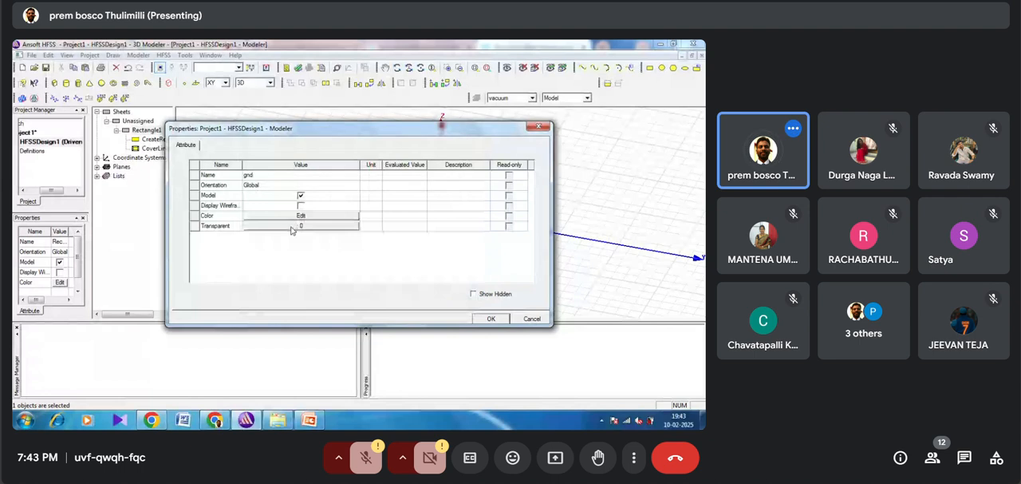
click(491, 318)
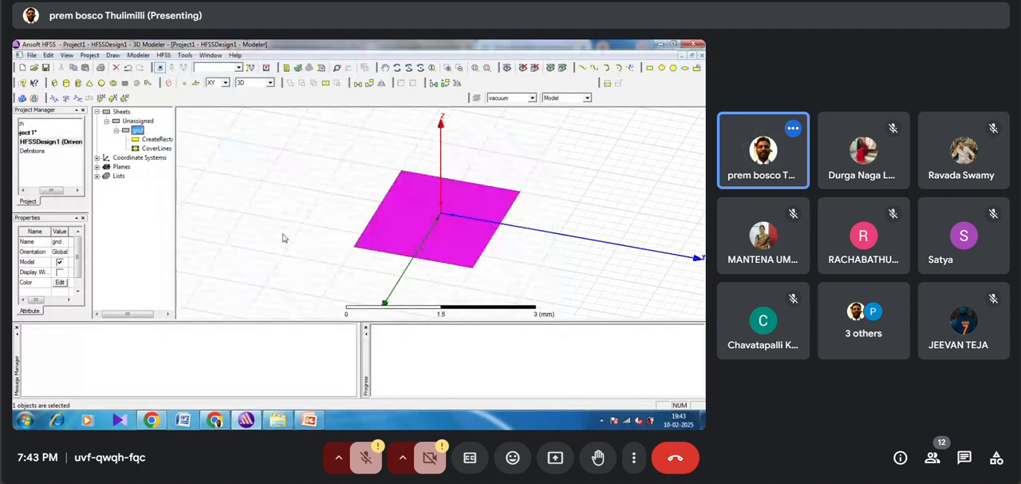
Step: Set the gnd rectangle's X size and Y size to 60 mm each
click(147, 140)
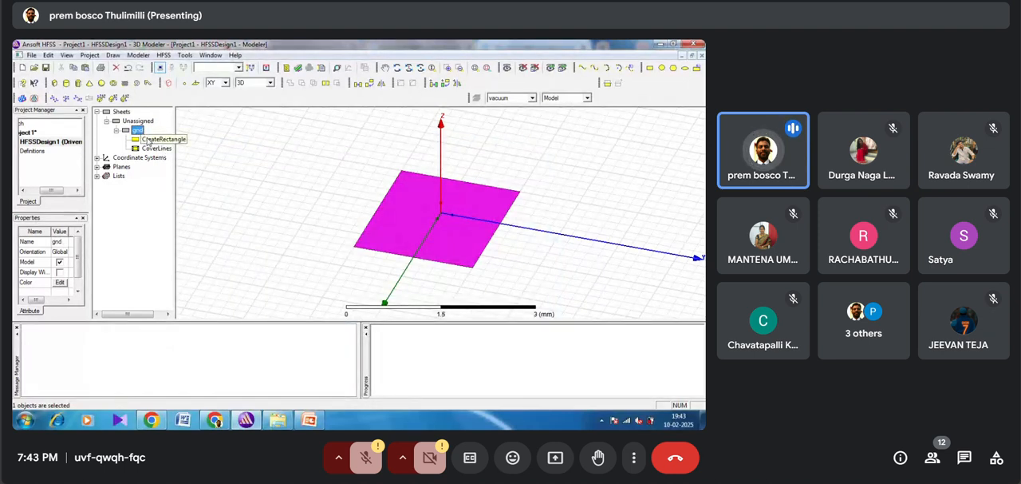
double_click(147, 139)
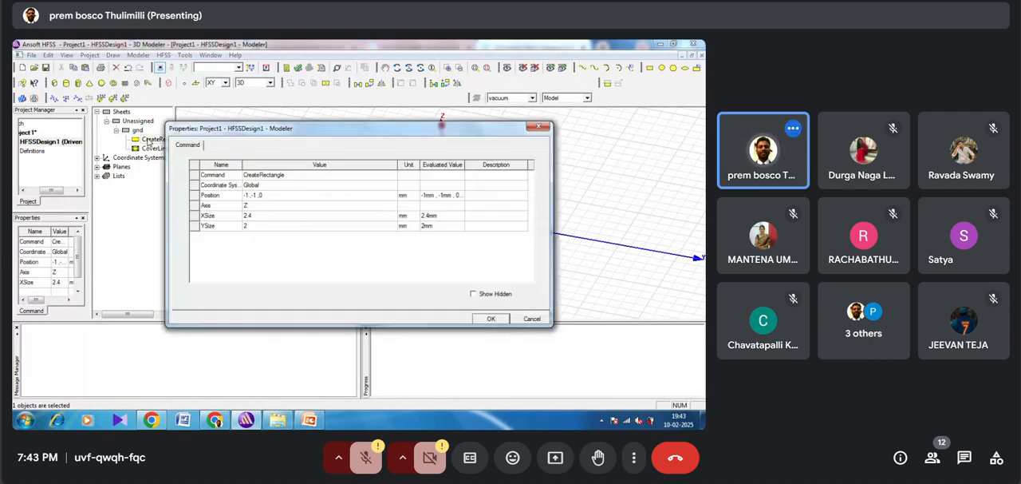
click(251, 217)
click(252, 218)
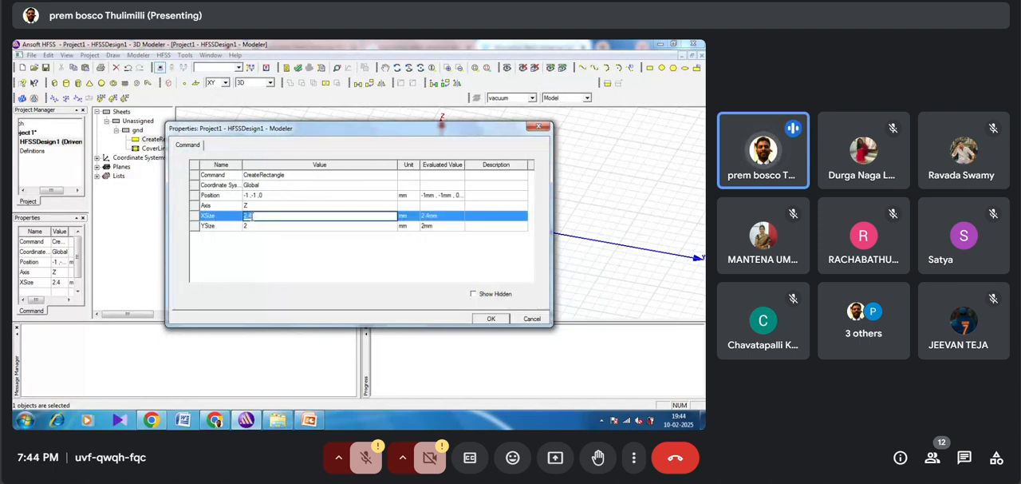
text(60)
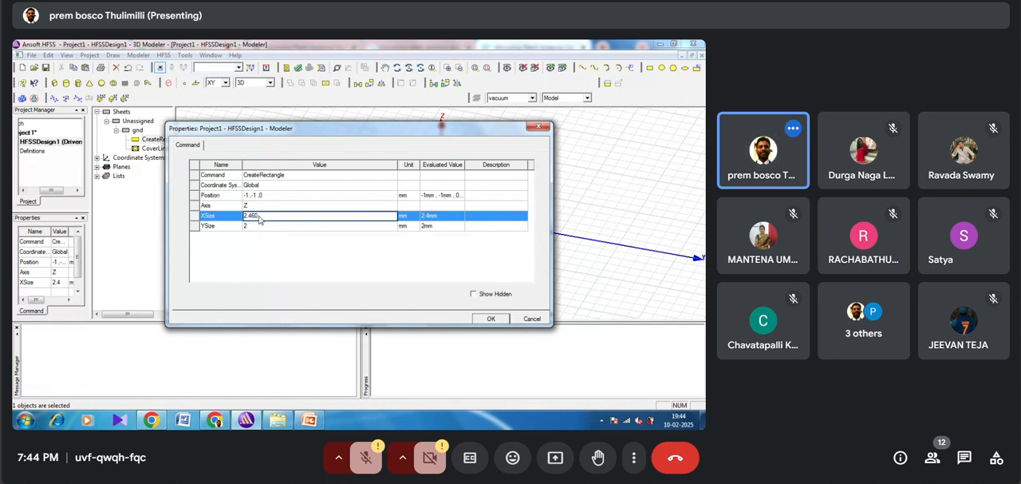
key(BackSpace)
key(BackSpace)
key(BackSpace)
key(BackSpace)
key(BackSpace)
text(60)
click(253, 227)
text(60)
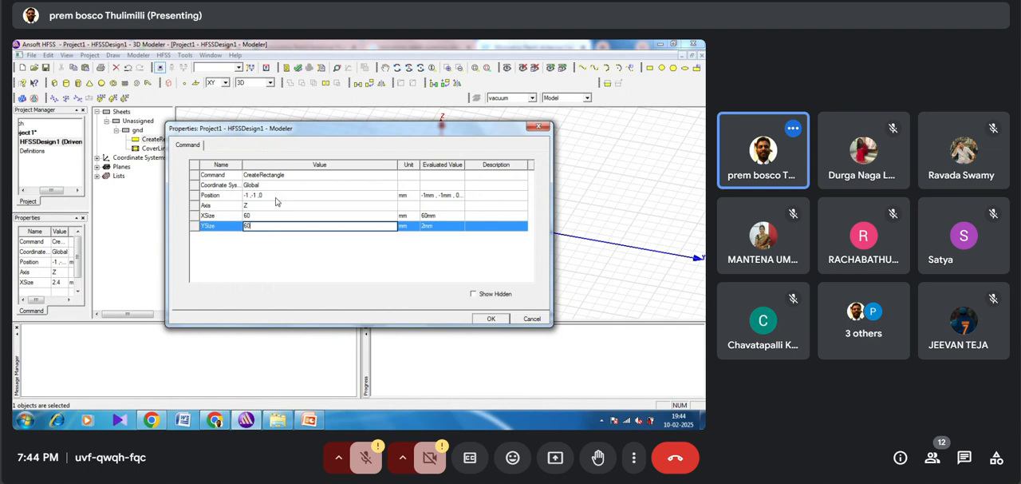
Step: Set the gnd rectangle's position to -30,-30,0 mm to centre it on the origin
double_click(265, 195)
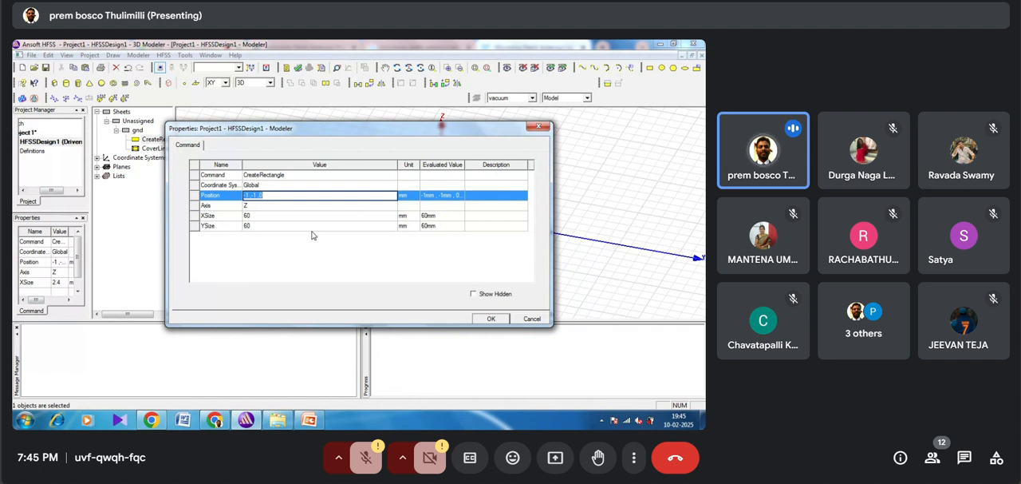
key(BackSpace)
text(0)
click(483, 318)
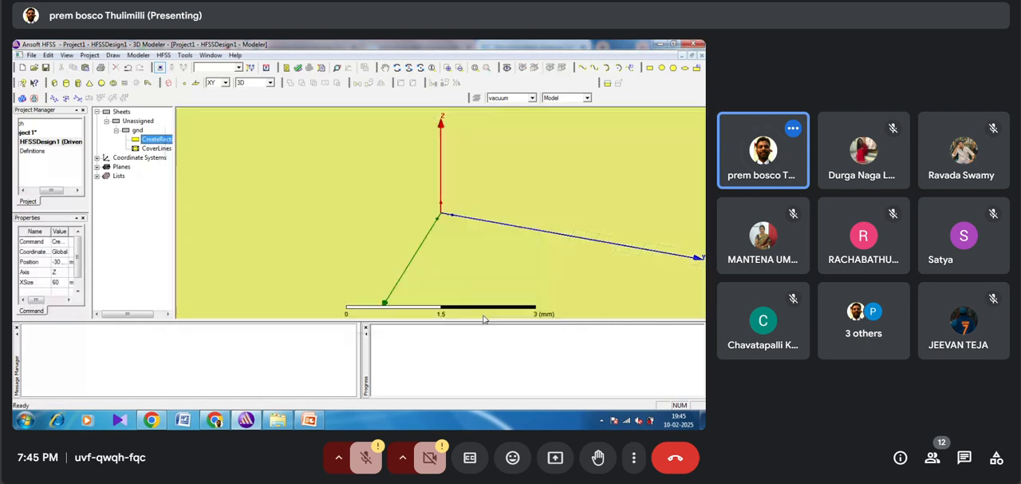
click(474, 68)
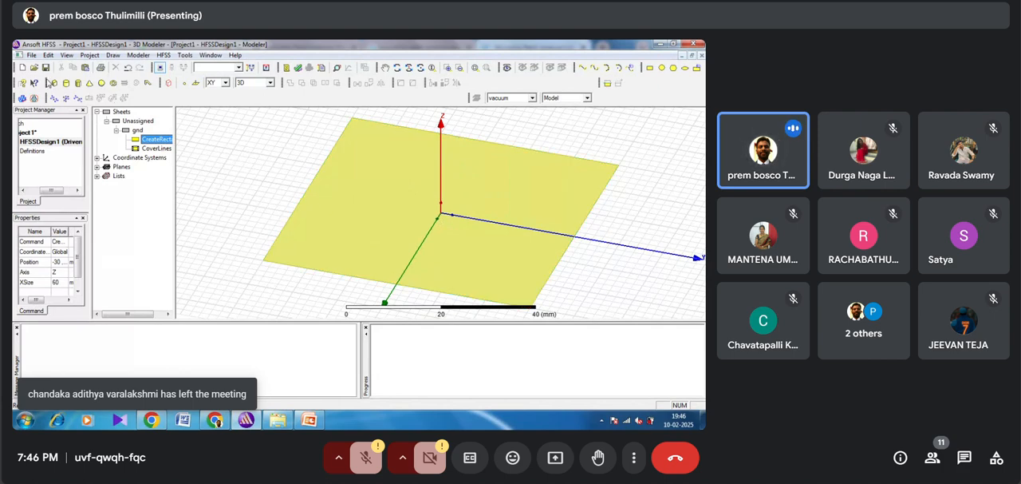
click(49, 83)
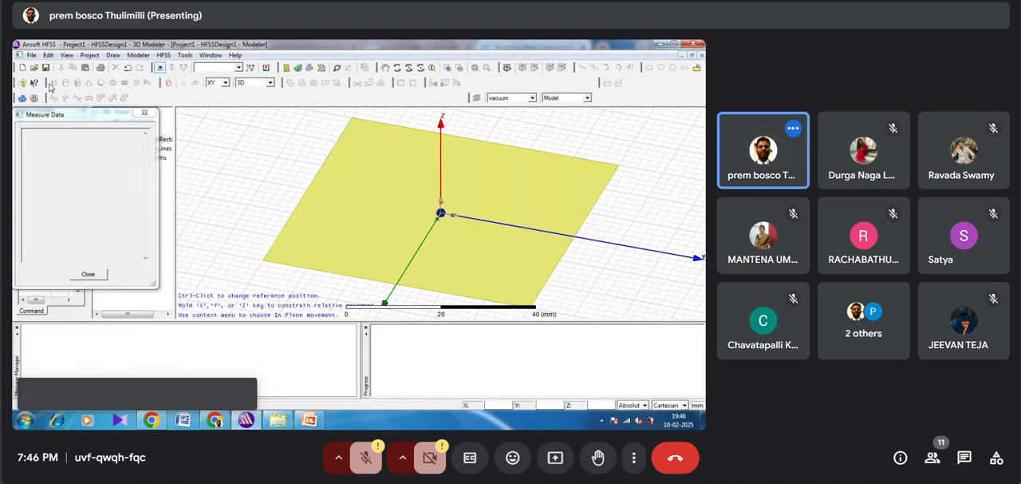
click(352, 120)
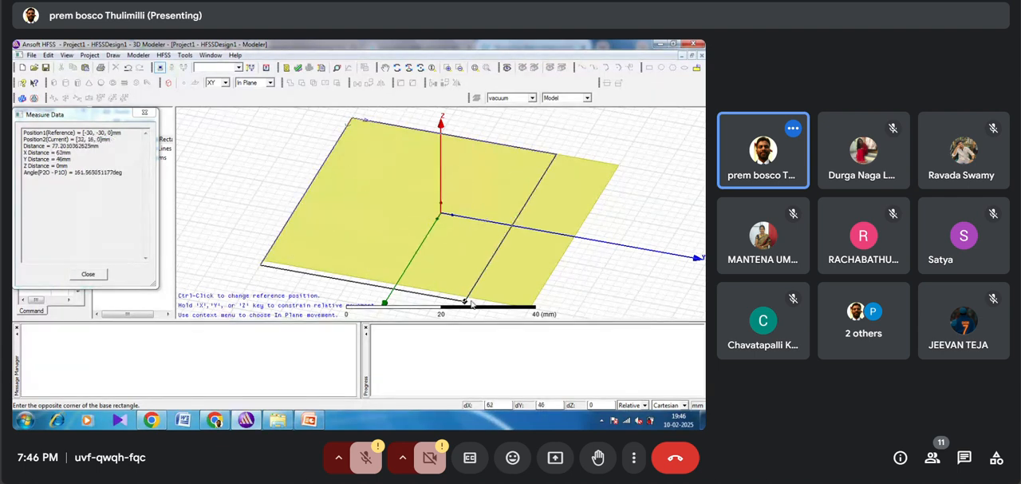
click(530, 306)
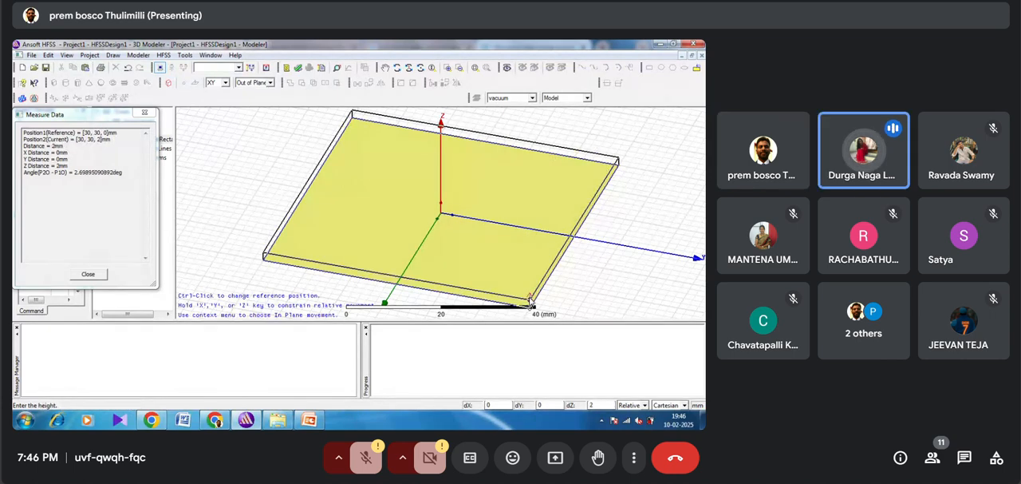
click(530, 293)
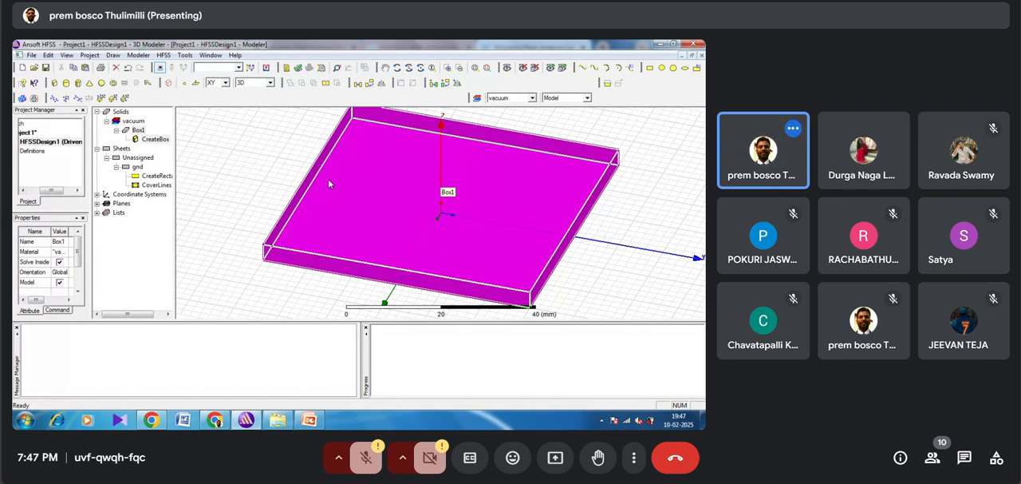
key(Delete)
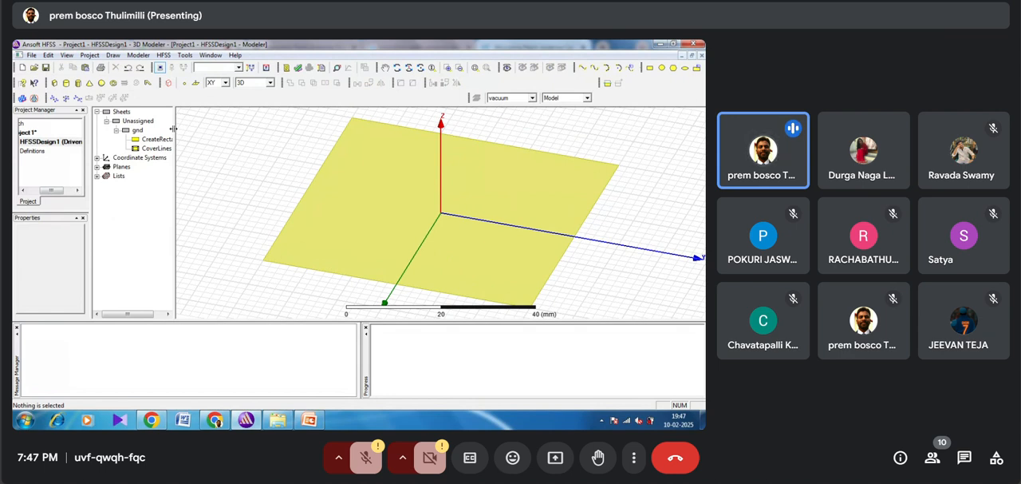
Step: Draw a box upward from the ground plane, with its base spanning corner (-30, -30, 0) to corner (30, 30, 0) mm
click(54, 84)
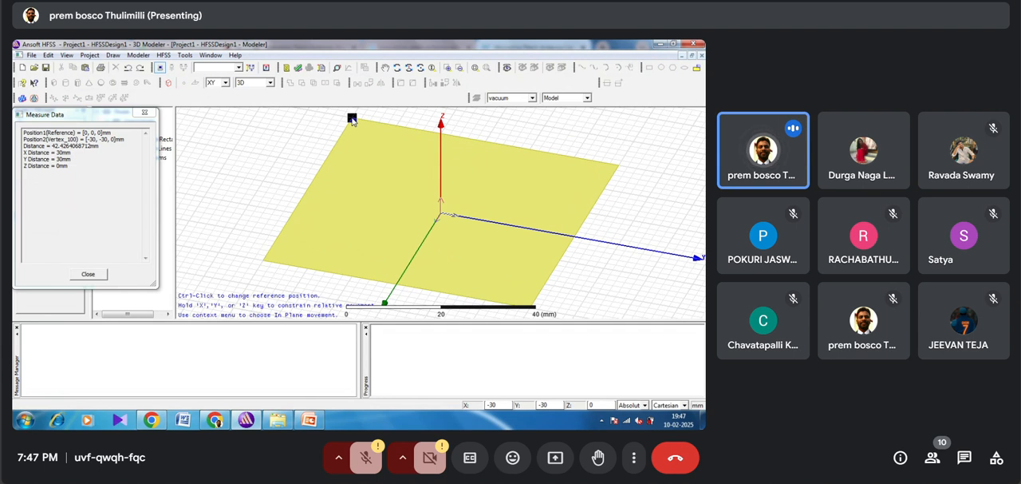
click(352, 119)
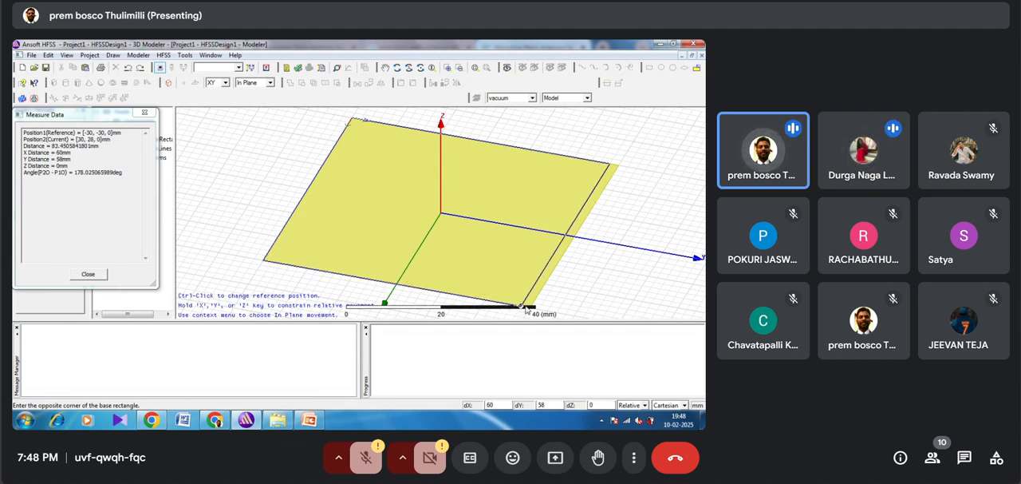
click(529, 308)
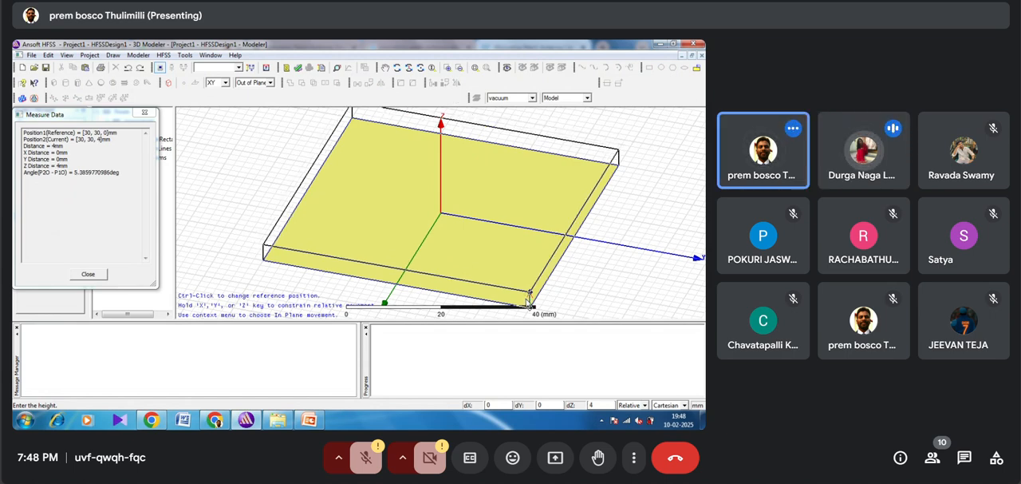
click(527, 300)
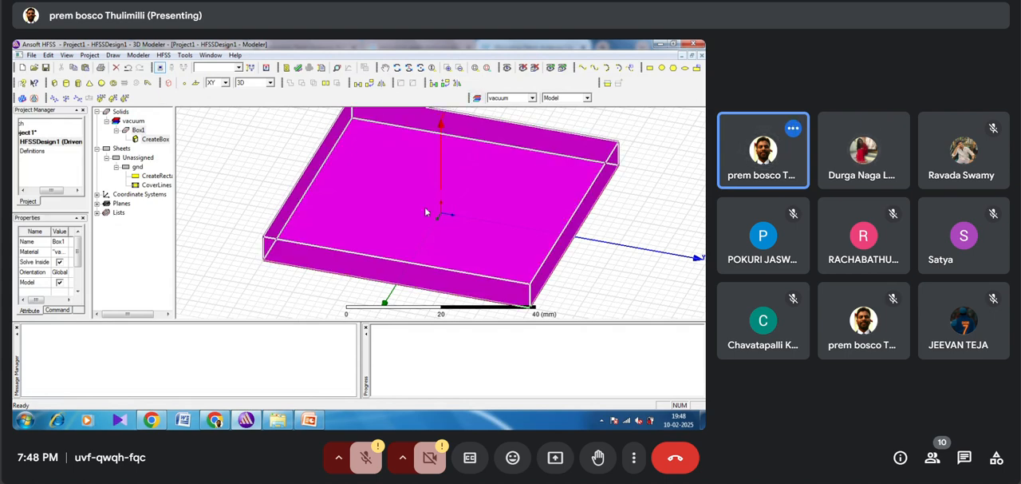
click(240, 175)
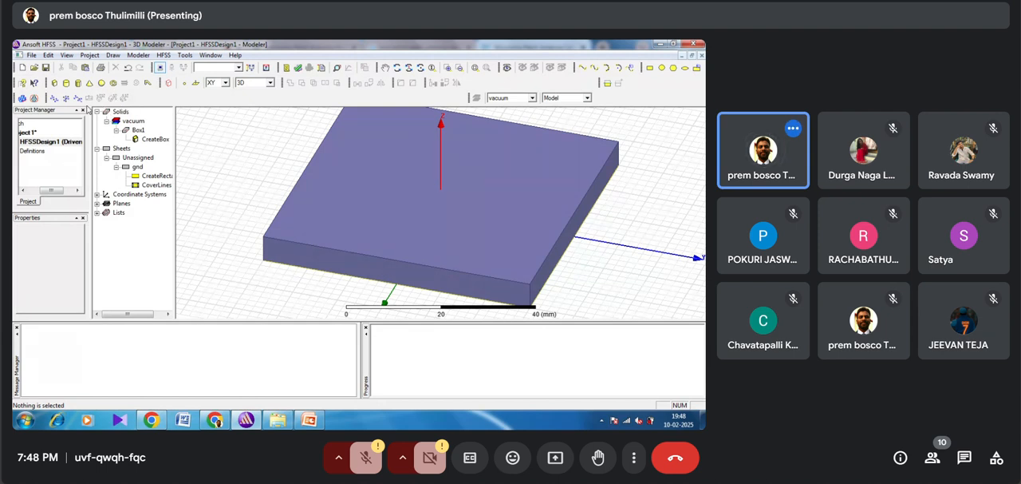
Step: Rename the box above the ground plane to sub
double_click(139, 130)
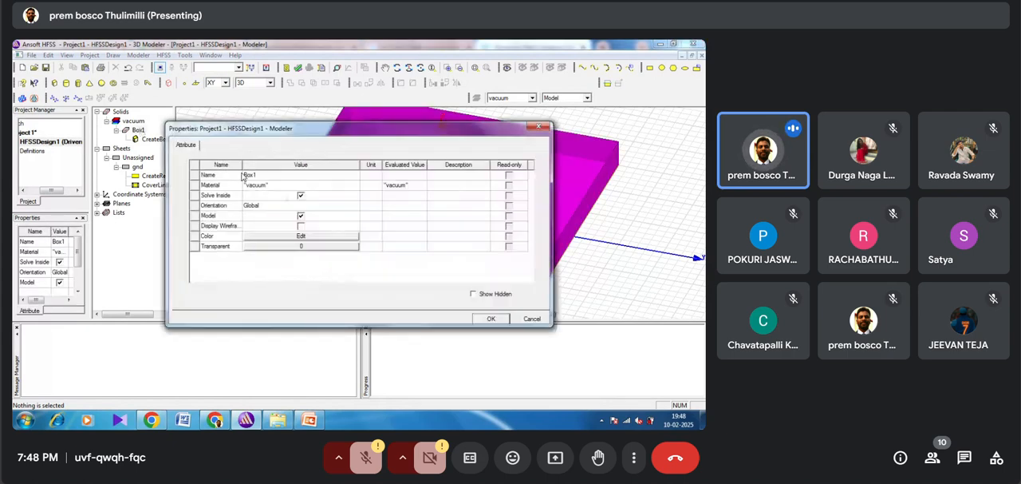
click(254, 175)
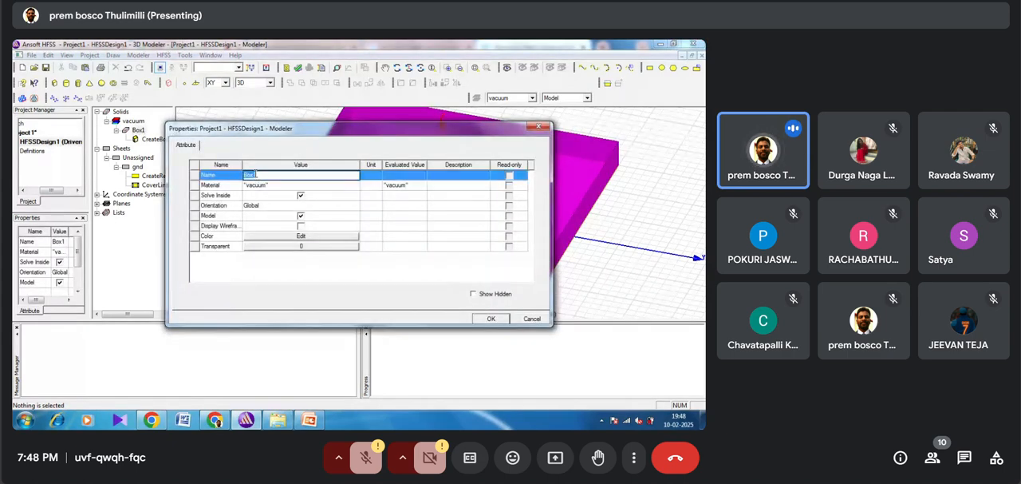
text(a)
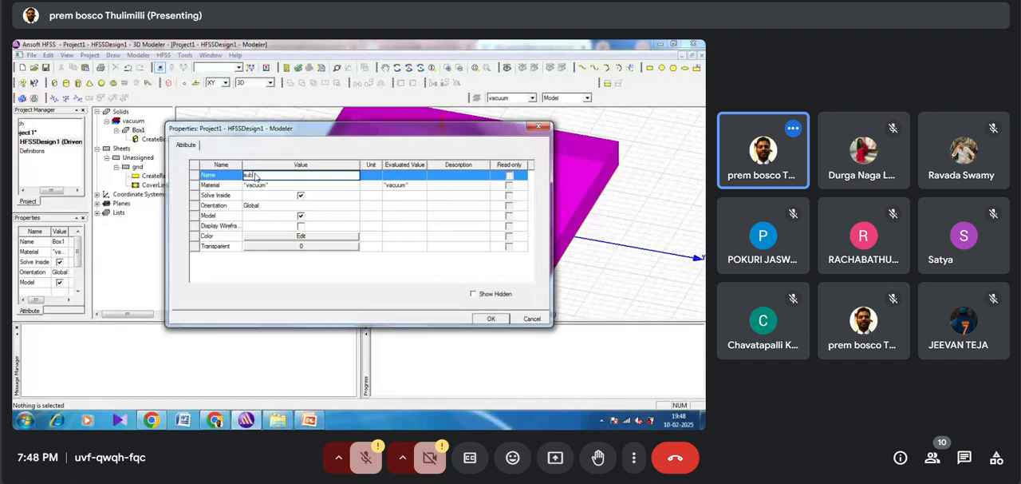
text(ub)
Step: Find FR4_epoxy in the material library and assign it to the sub box
click(253, 186)
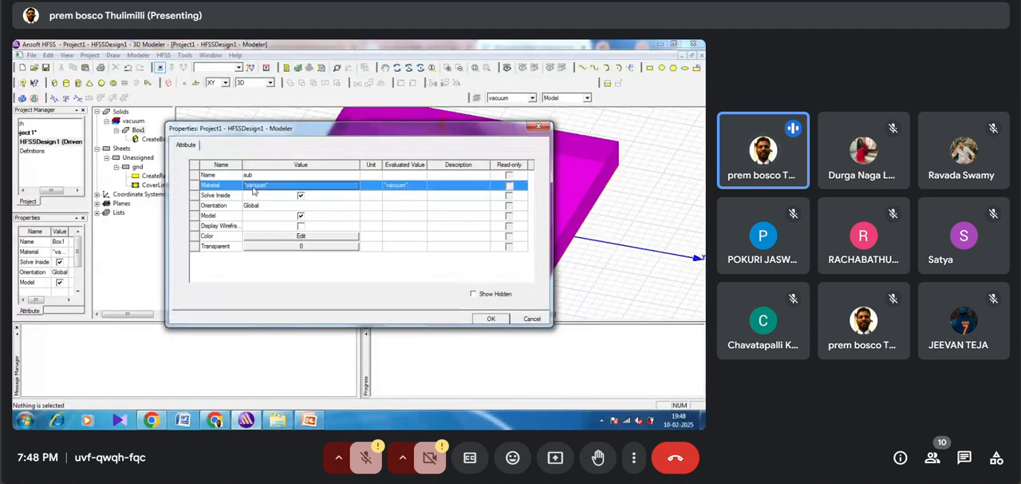
click(253, 188)
click(253, 195)
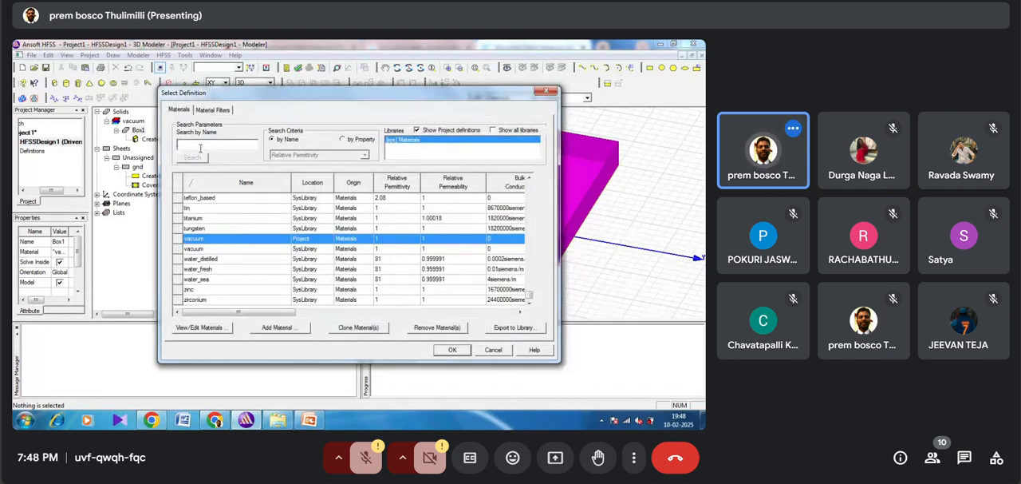
text(f)
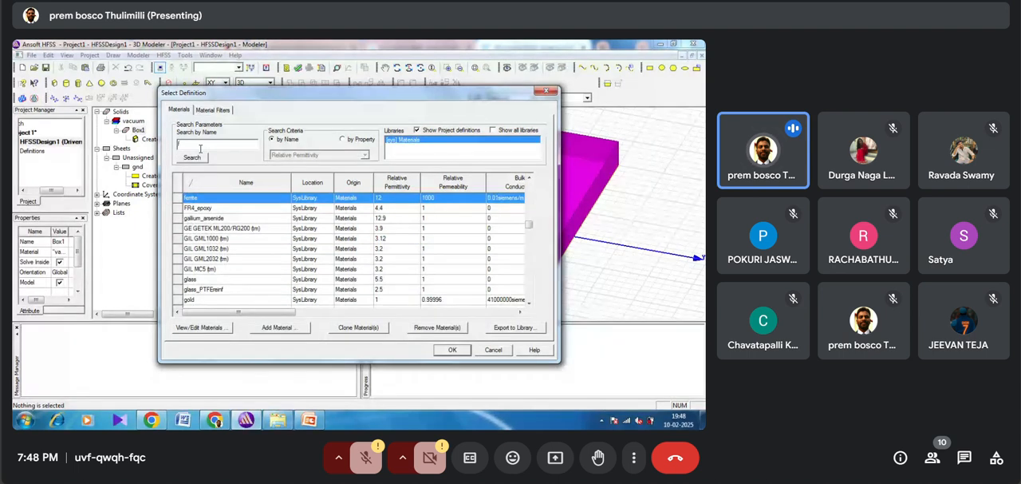
text(r4)
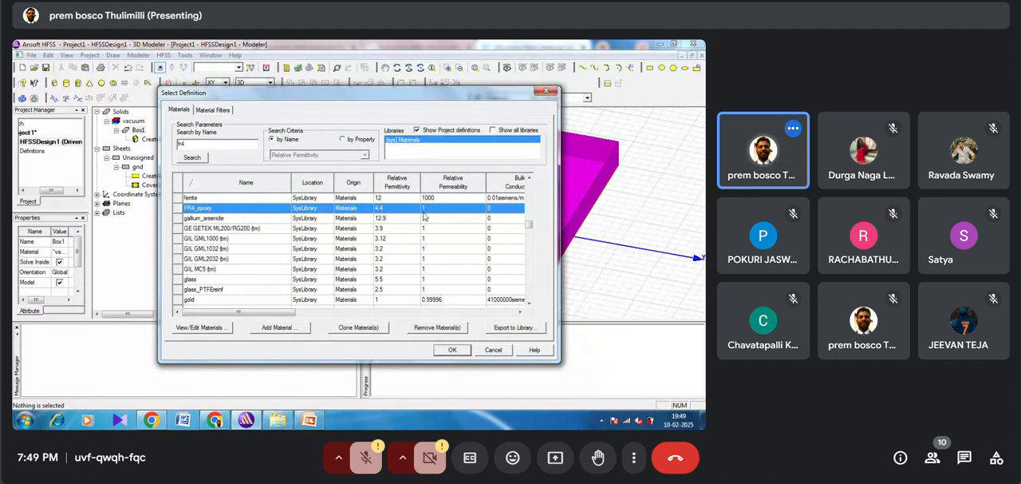
click(452, 350)
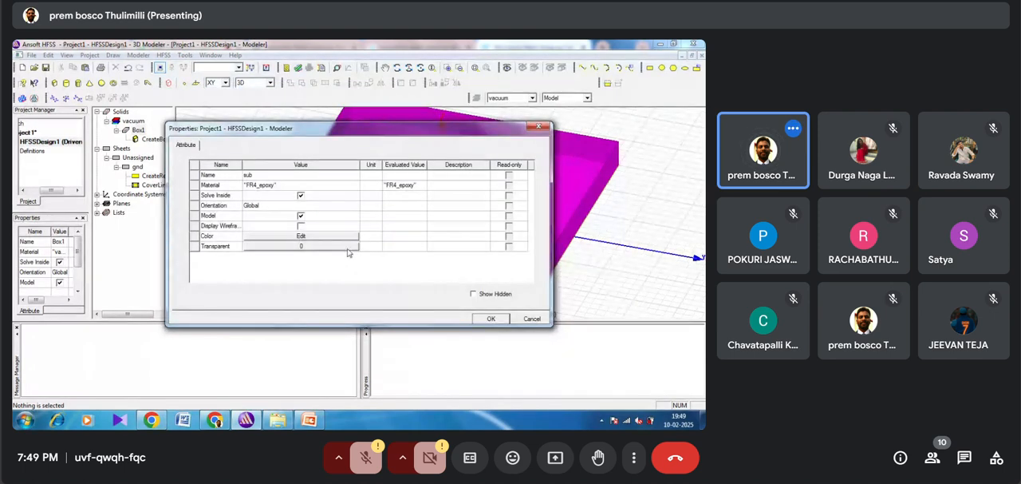
Step: Change the sub box's colour to teal (RGB 0, 128, 128) and apply its FR4_epoxy attributes
click(322, 238)
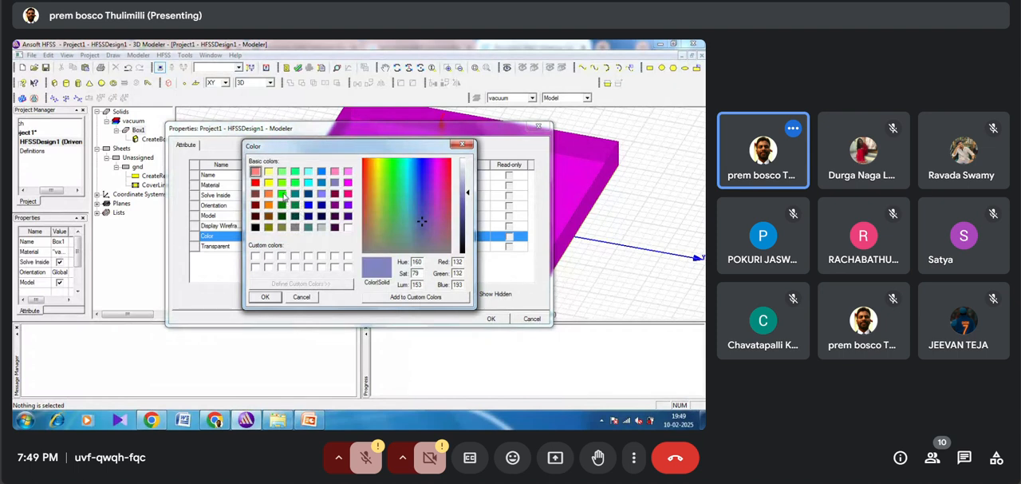
click(294, 194)
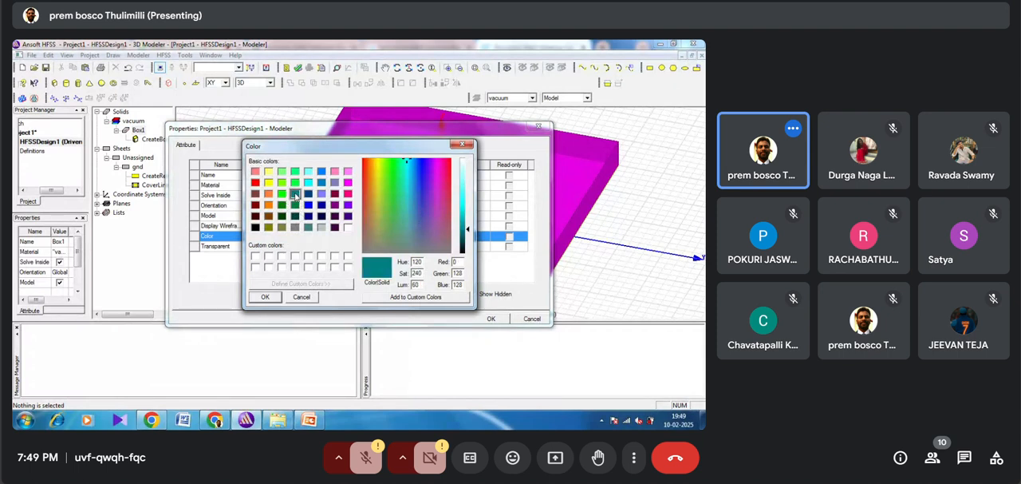
click(265, 297)
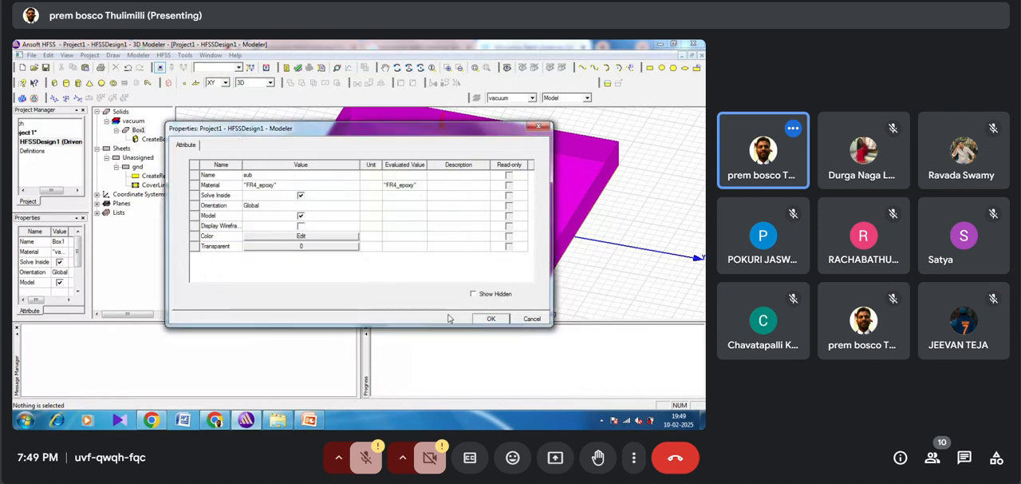
click(491, 319)
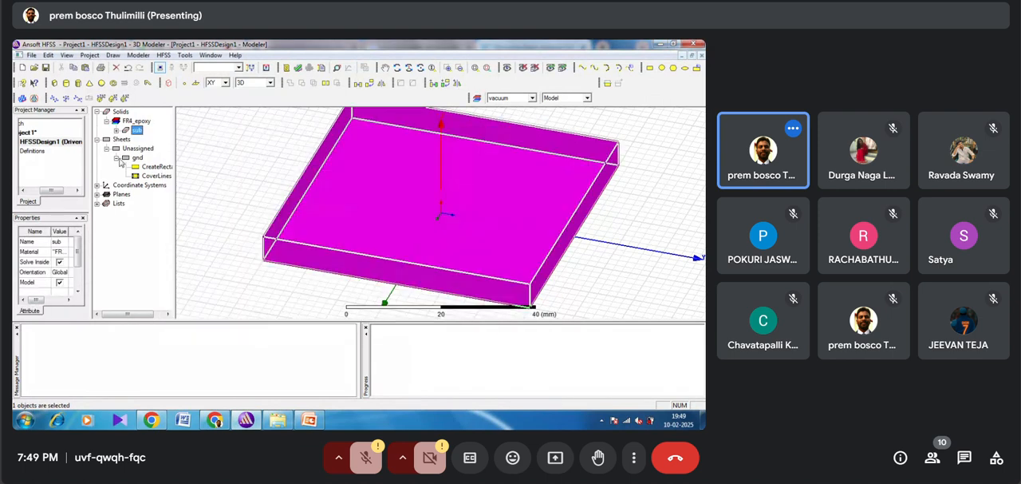
Step: Set the sub box's Z size to 1.6 mm
click(116, 130)
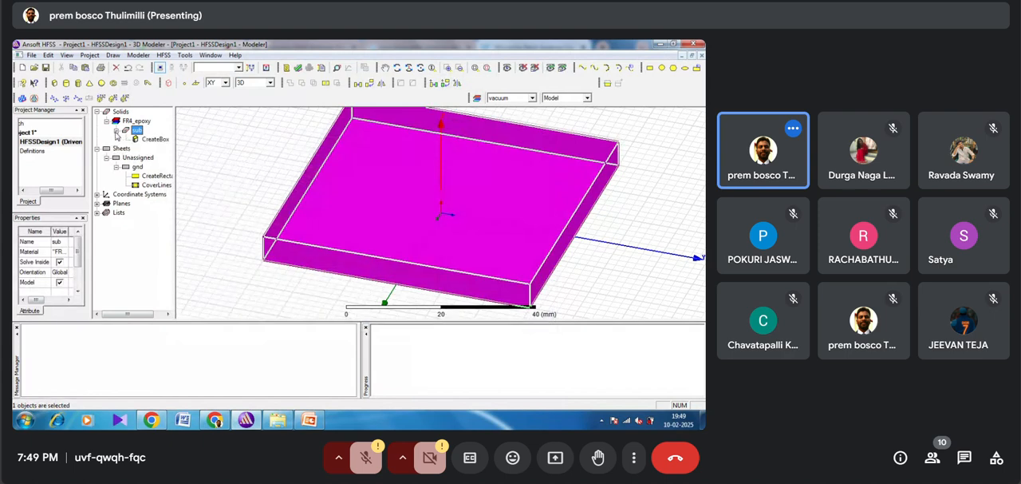
click(141, 140)
double_click(141, 141)
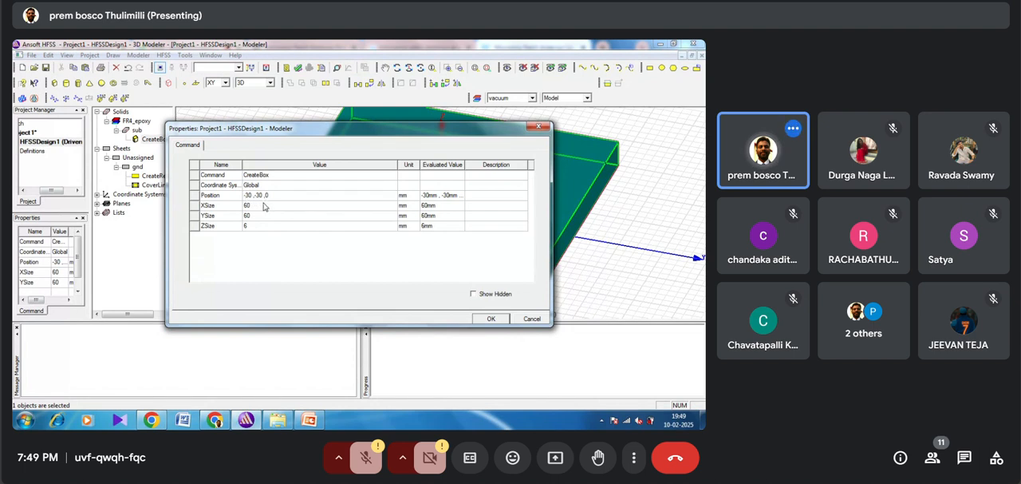
click(249, 226)
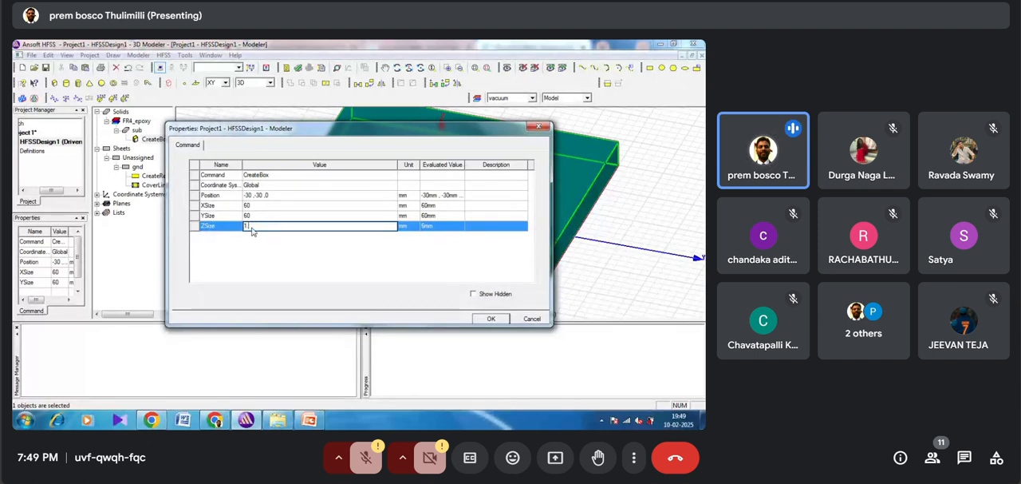
text(1.6)
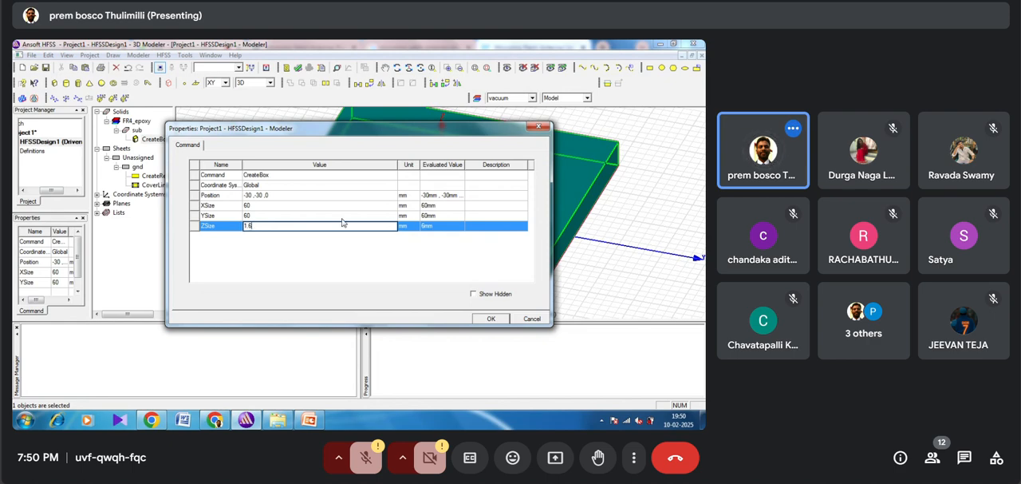
click(492, 320)
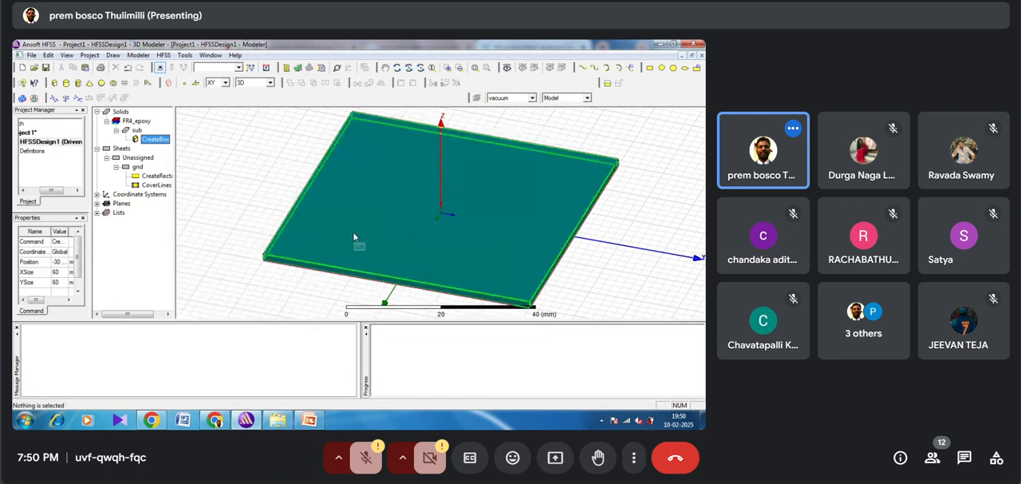
Step: Draw a rectangle about 18 by 28 mm on the XY plane, near the middle of the substrate
click(409, 67)
drag(381, 229, 433, 202)
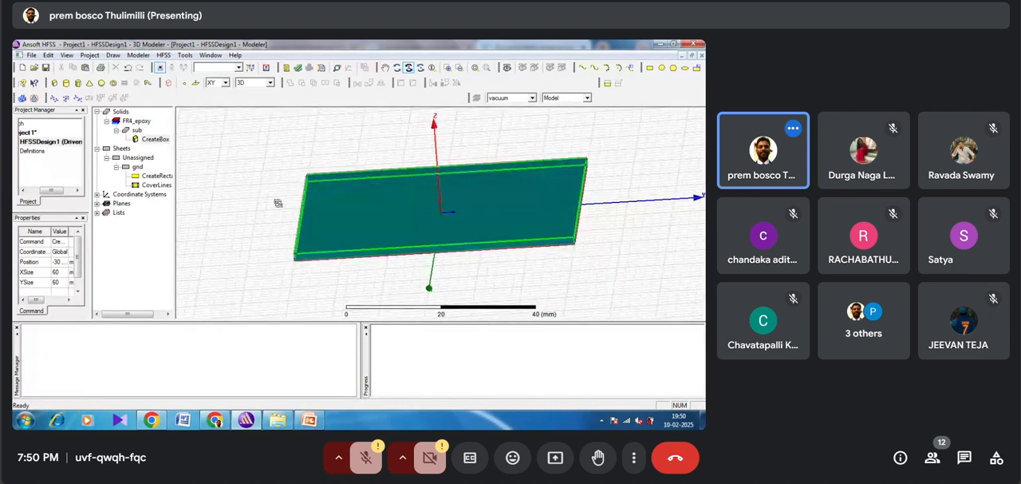
alt+double_click(269, 203)
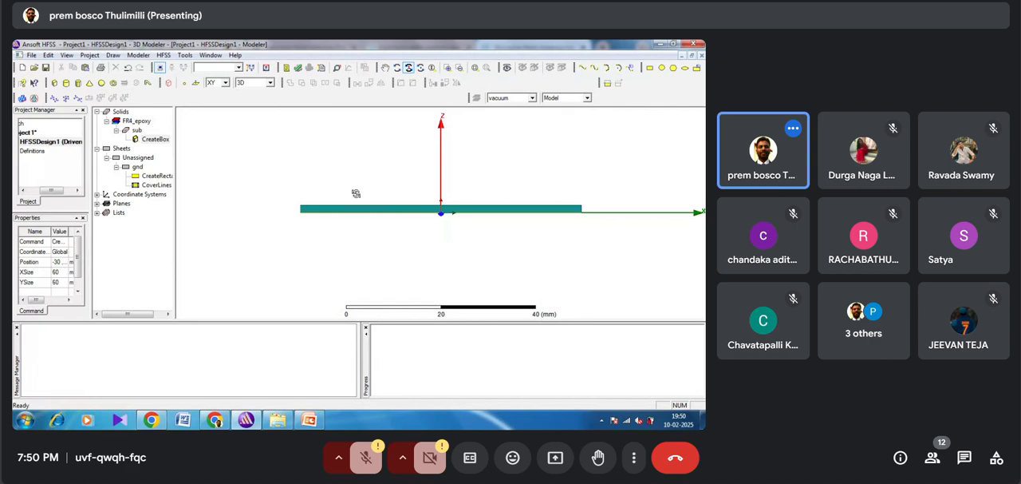
drag(356, 193, 390, 235)
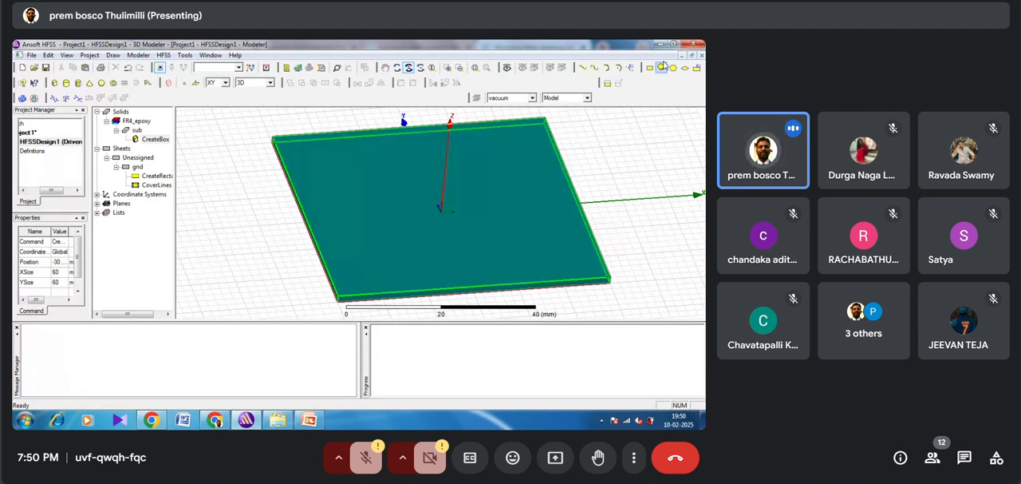
click(649, 67)
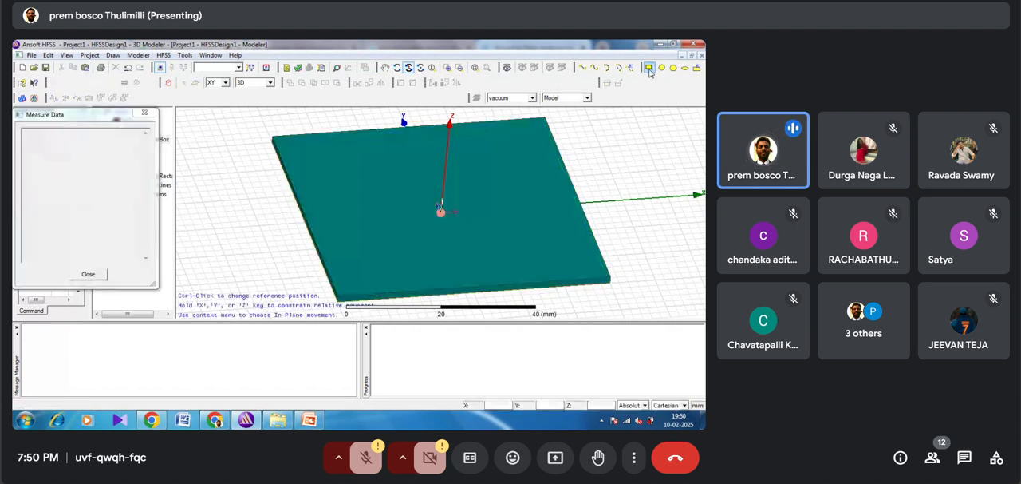
click(396, 168)
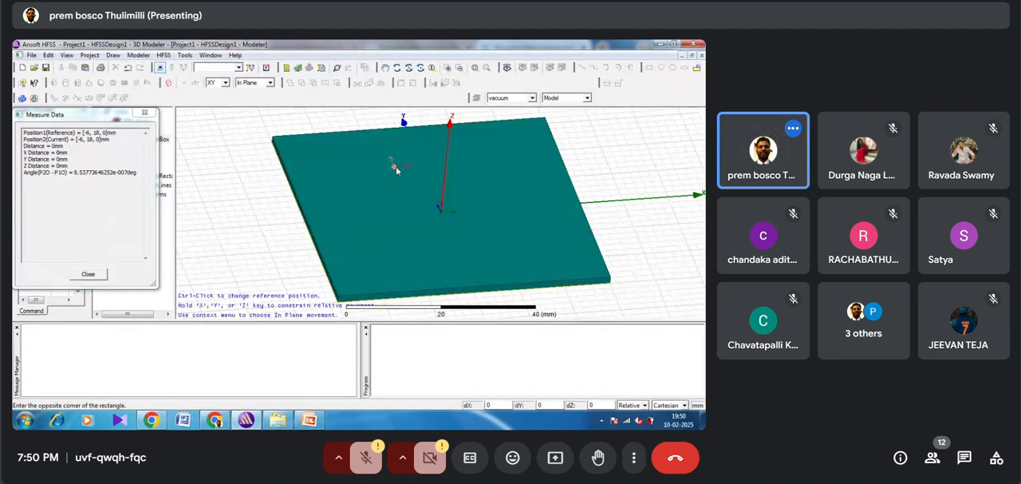
click(504, 235)
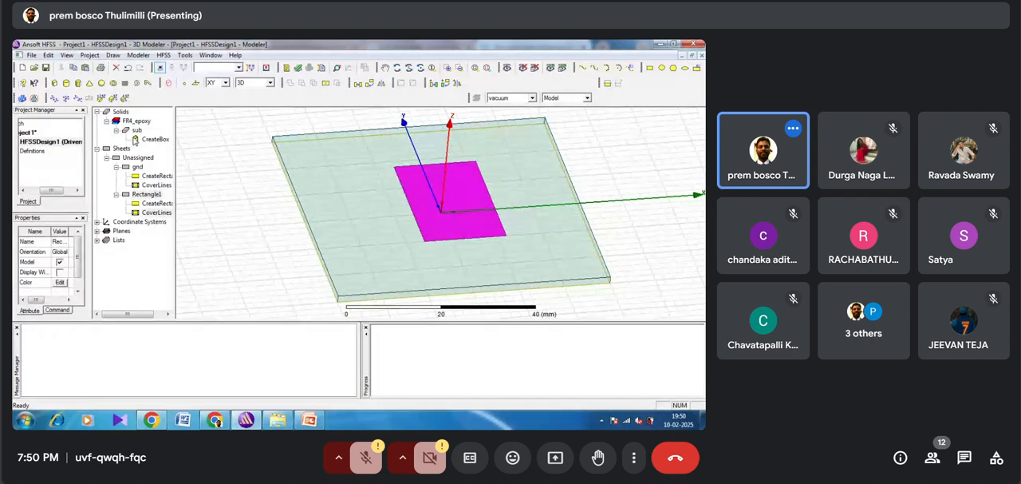
Step: Rename the new central rectangle to patch and change its colour to orange (RGB 255, 128, 0)
double_click(145, 196)
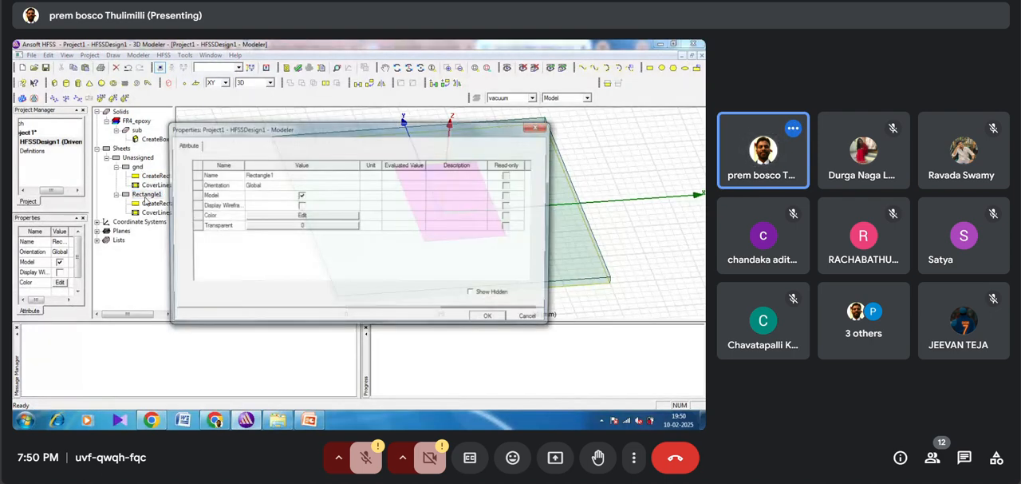
click(285, 177)
text(patch)
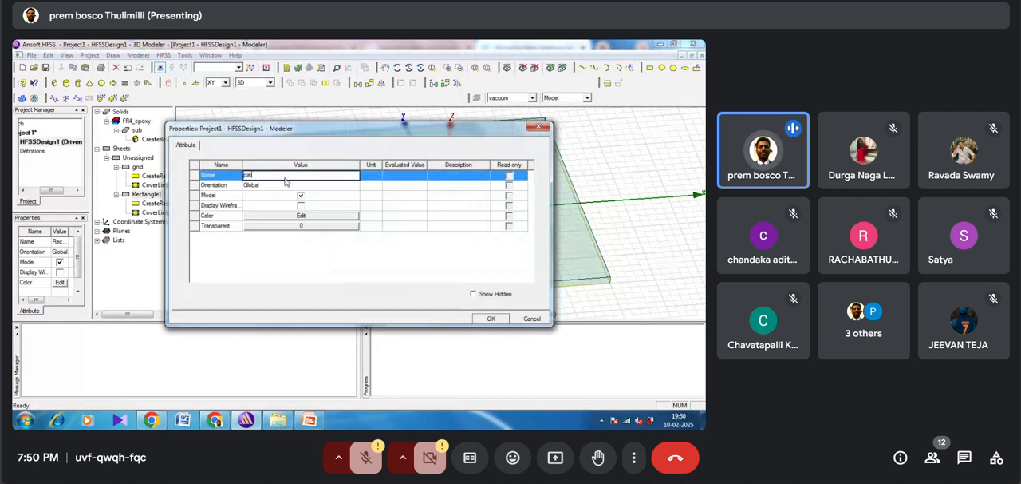
click(277, 217)
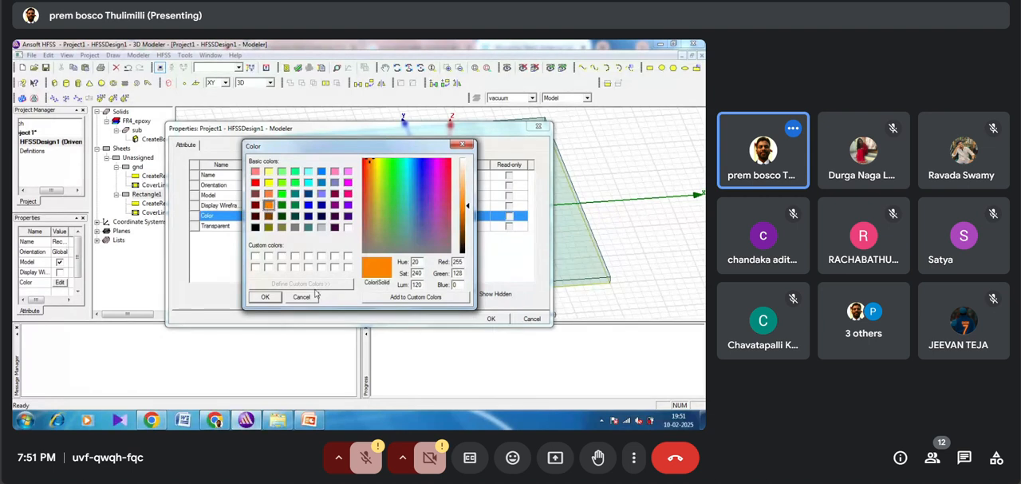
click(266, 297)
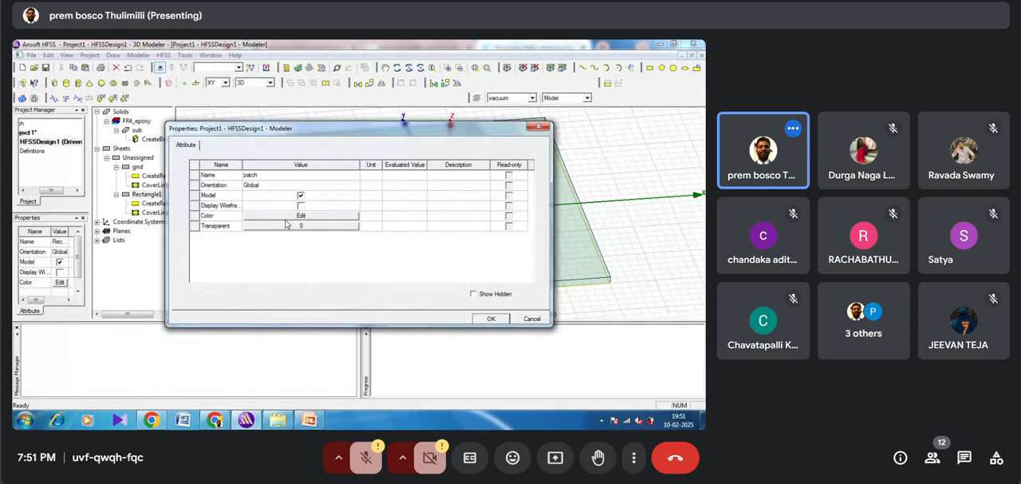
click(491, 318)
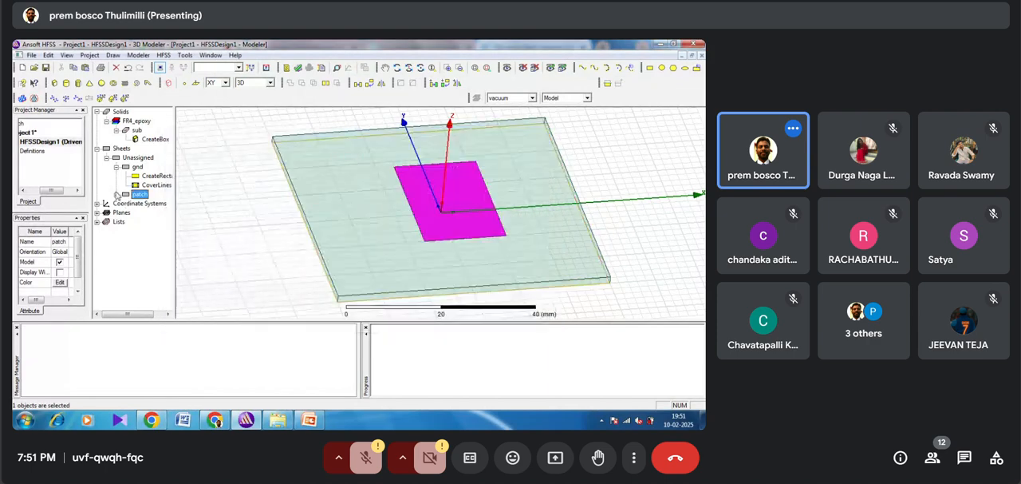
Step: Check the patch dimensions in the browser's microstrip patch antenna calculator, and set the patch's X size to 38 mm and Y size to 29.4 mm
click(116, 194)
double_click(148, 203)
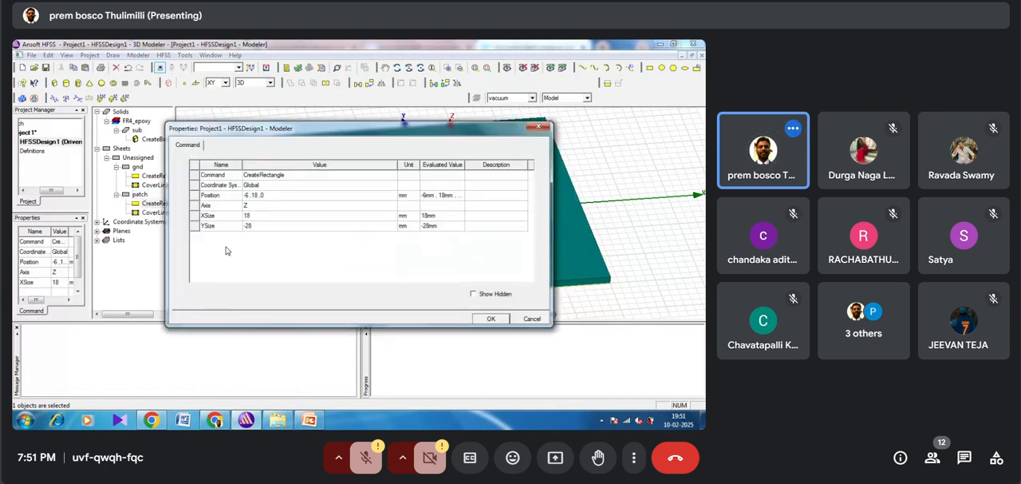
key(alt+Tab)
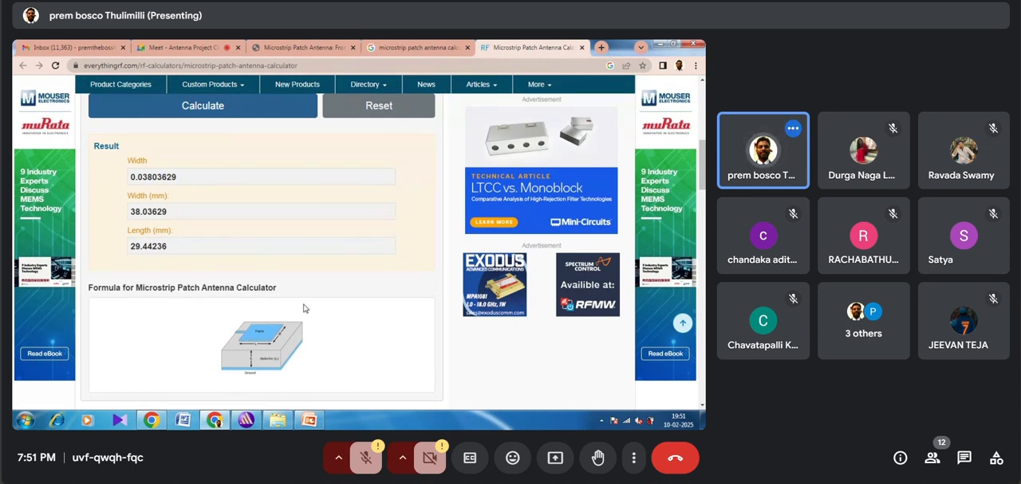
click(241, 421)
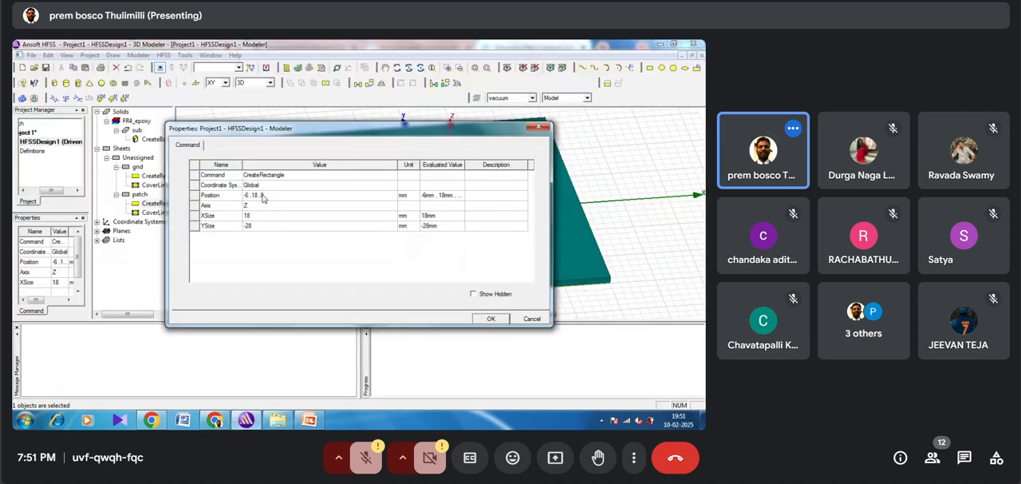
click(247, 216)
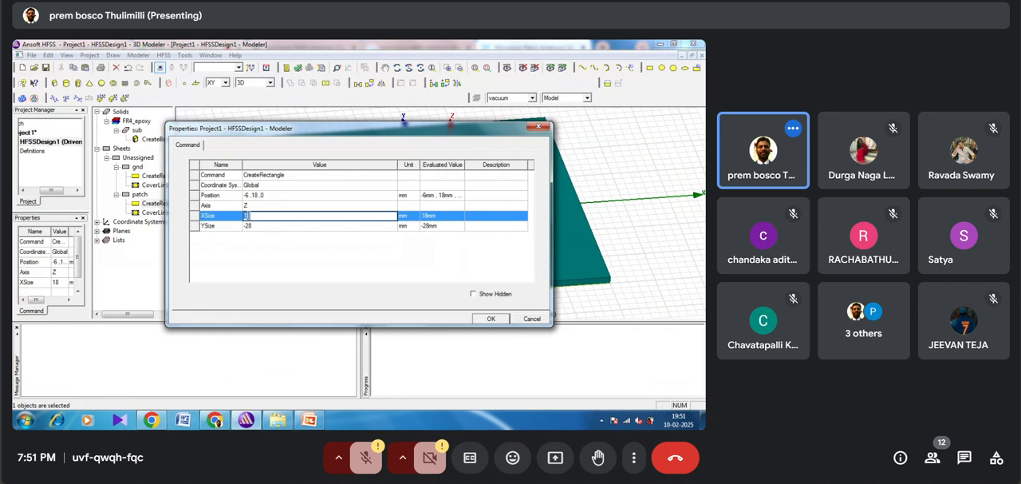
text(38)
click(251, 226)
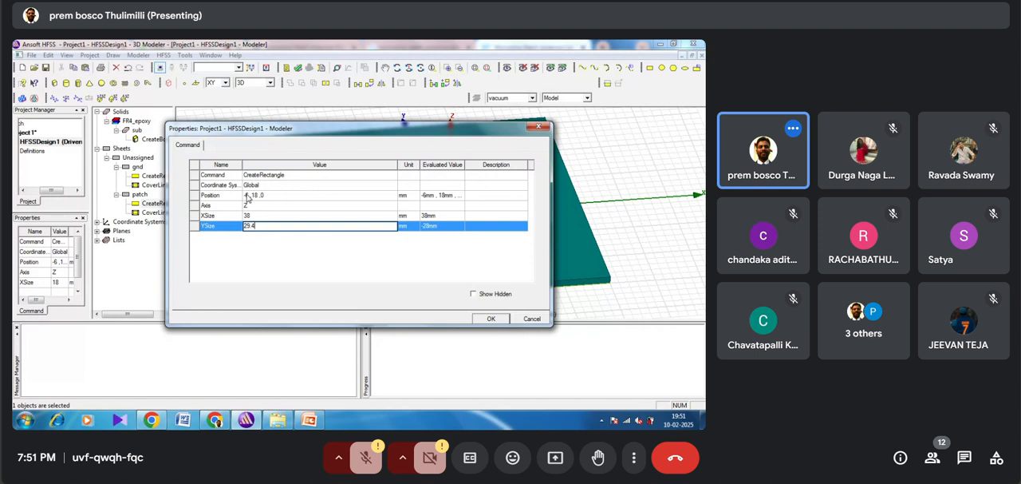
Step: Set the patch rectangle's position to -19,-29.4/2,1.6 mm to centre it on the substrate's upper face
click(248, 197)
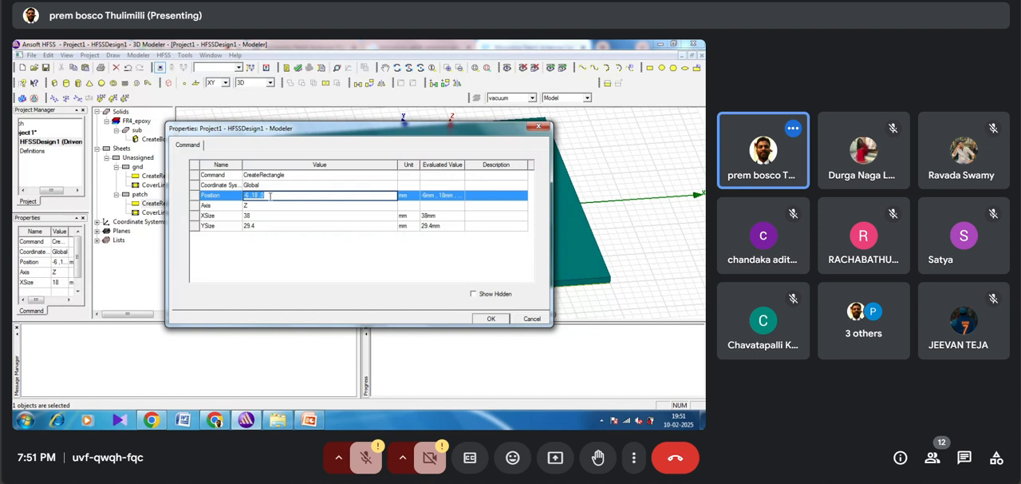
key(BackSpace)
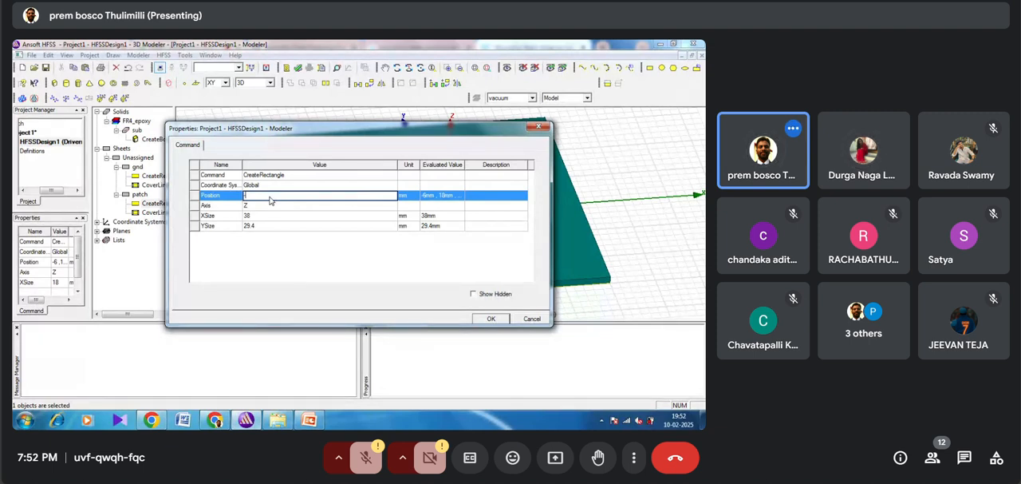
text(9)
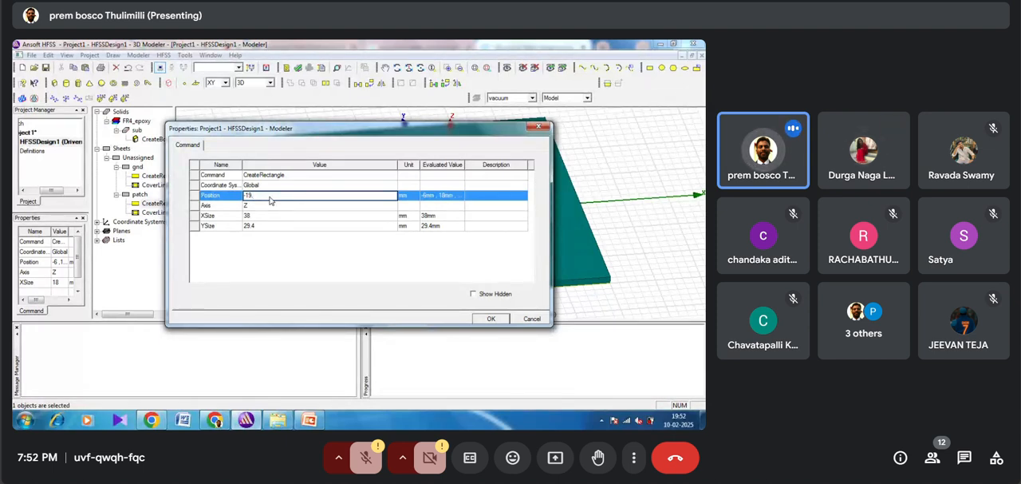
text(,29)
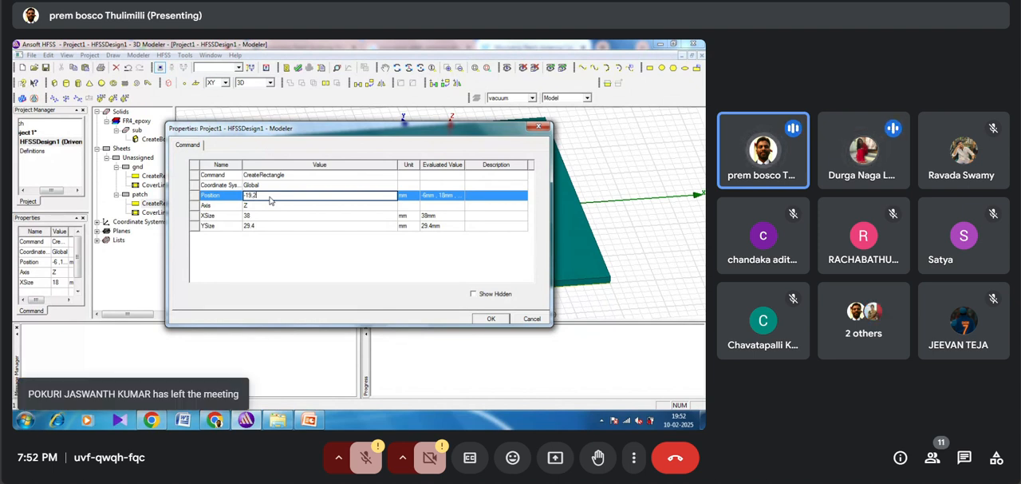
key(BackSpace)
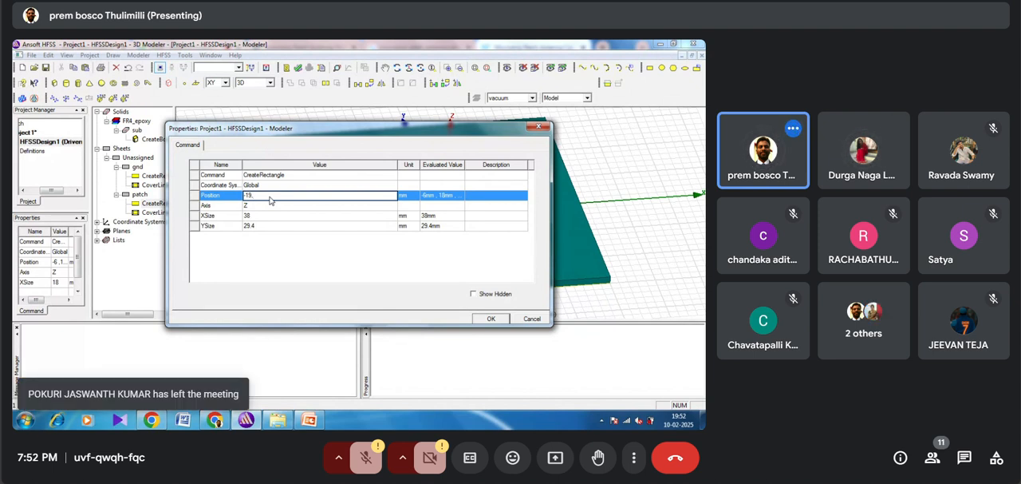
text(29)
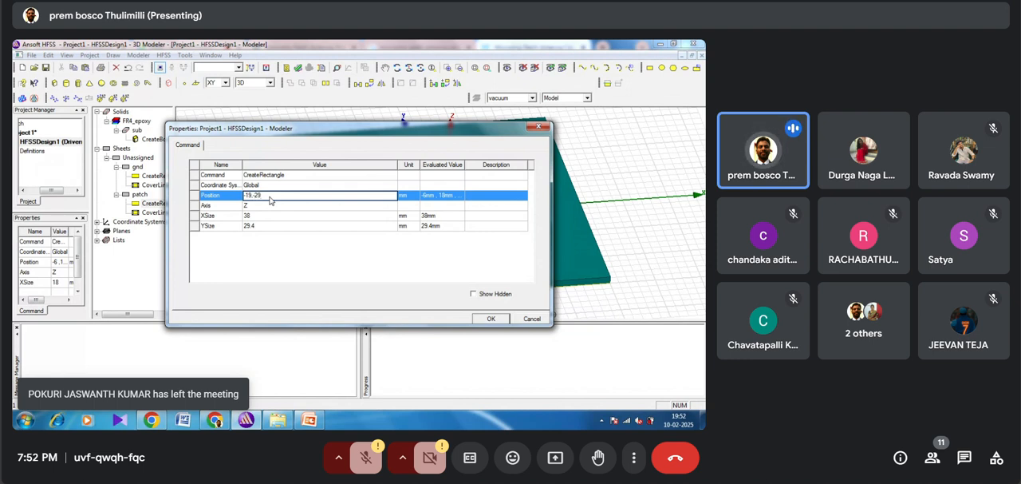
text(.4/2,1.6)
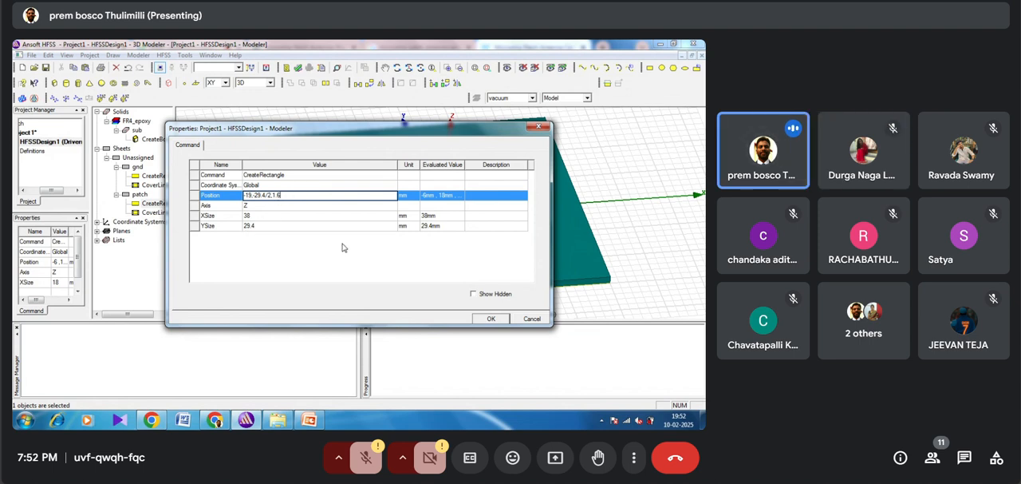
click(490, 318)
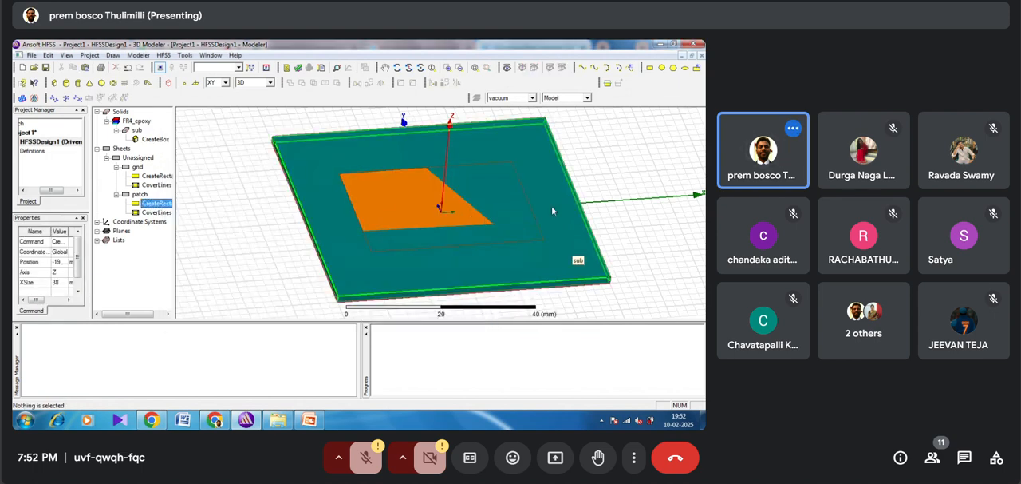
click(411, 69)
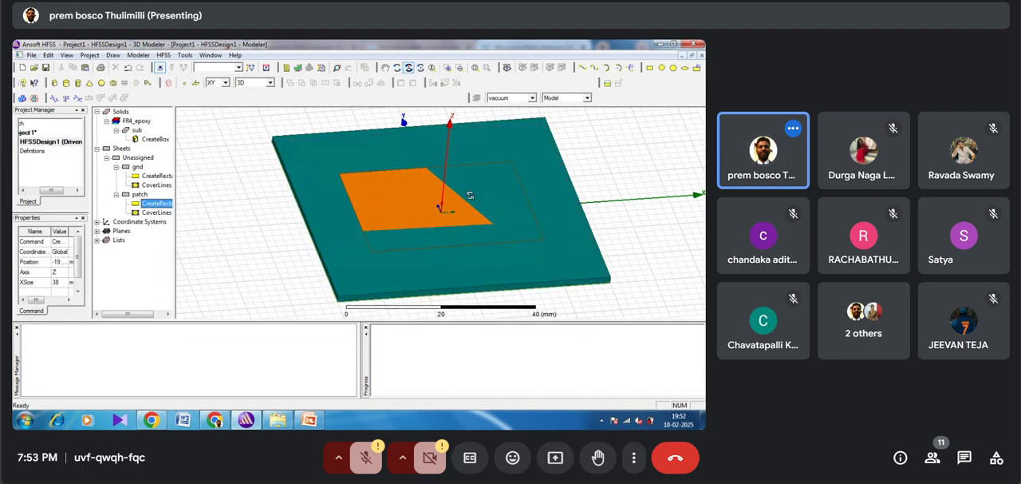
drag(470, 194, 460, 222)
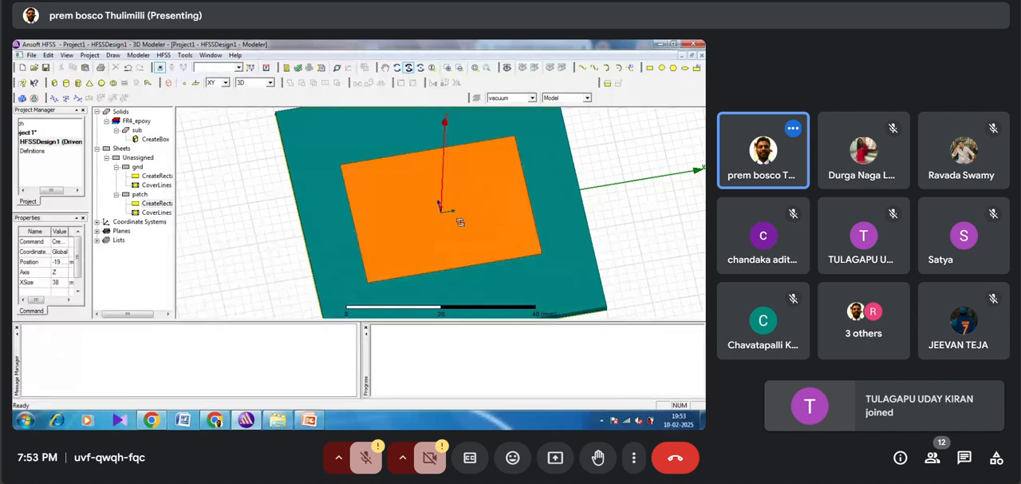
drag(461, 222, 439, 209)
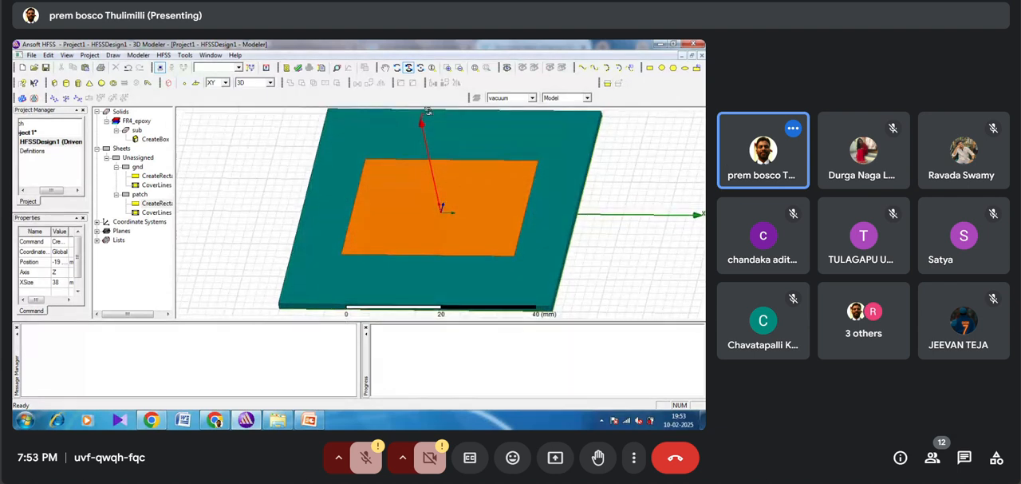
click(649, 69)
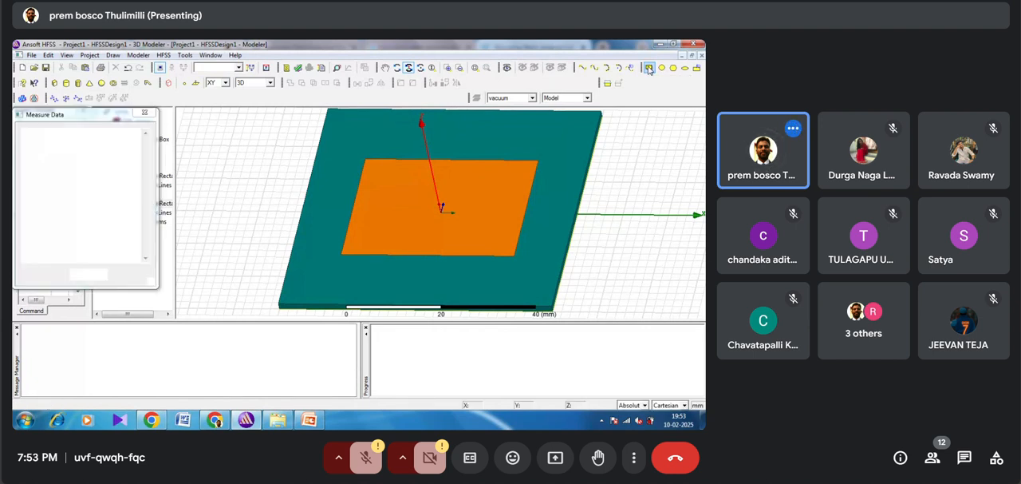
click(416, 255)
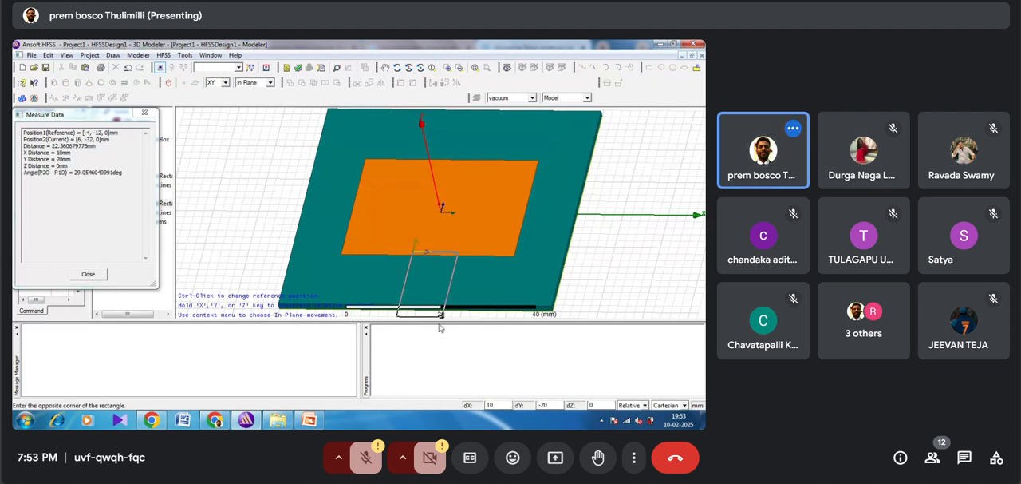
click(435, 271)
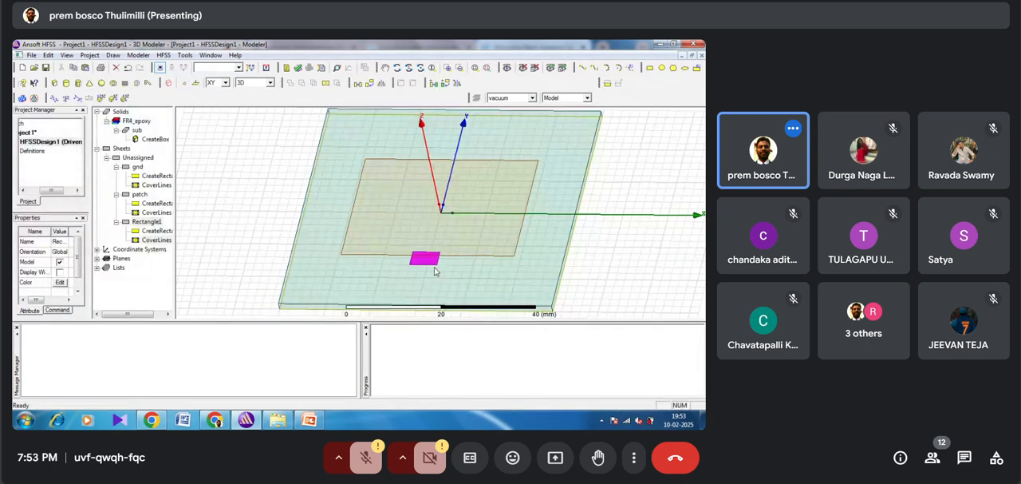
key(Delete)
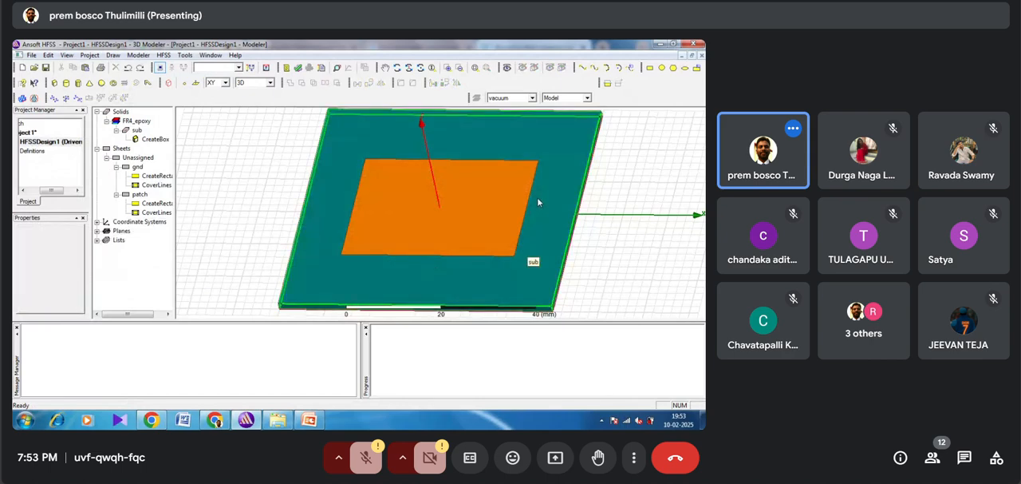
Step: Draw a thin rectangle about 26 by 2 mm on the XY plane, from the origin along the X axis towards the substrate edge
click(490, 150)
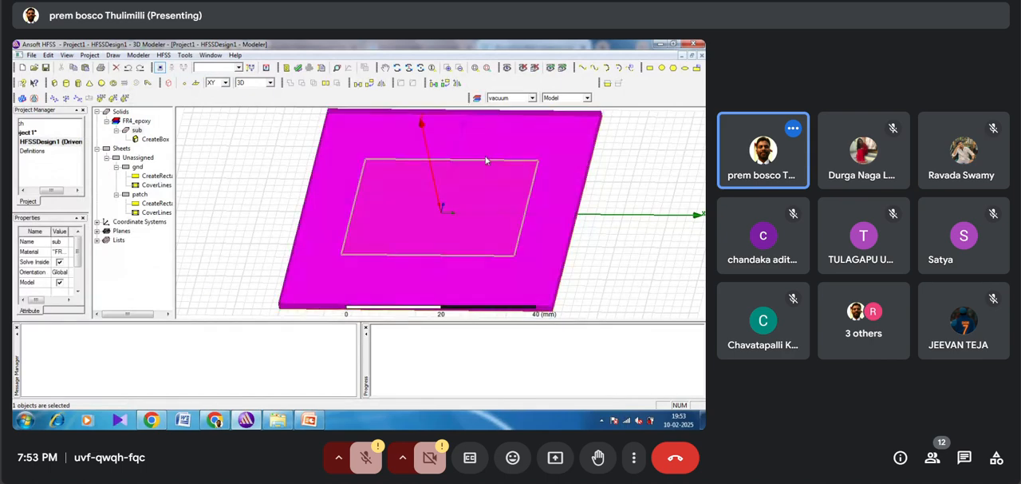
click(486, 161)
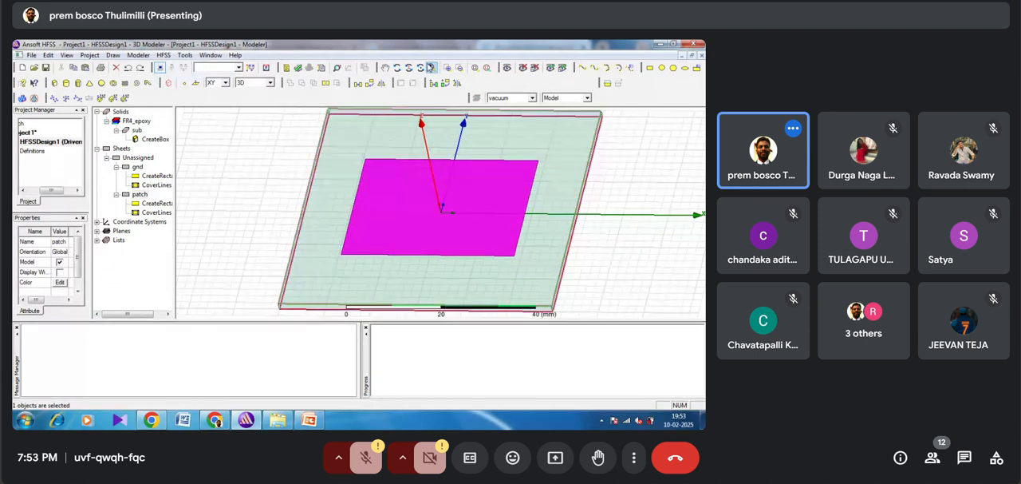
click(409, 69)
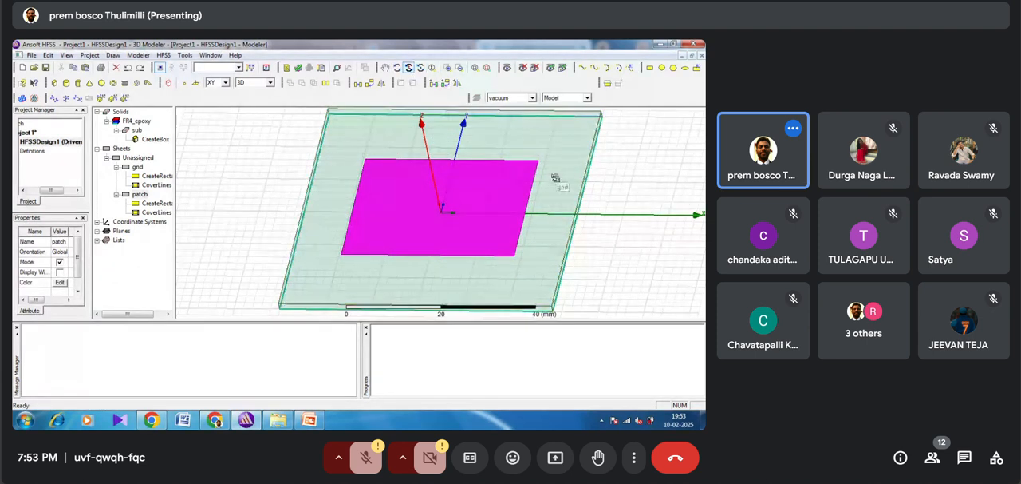
double_click(596, 193)
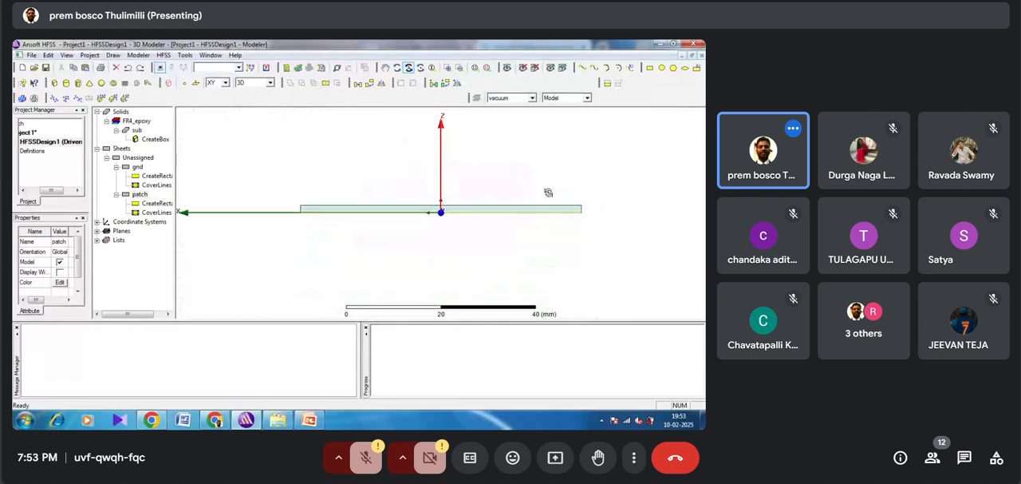
double_click(432, 206)
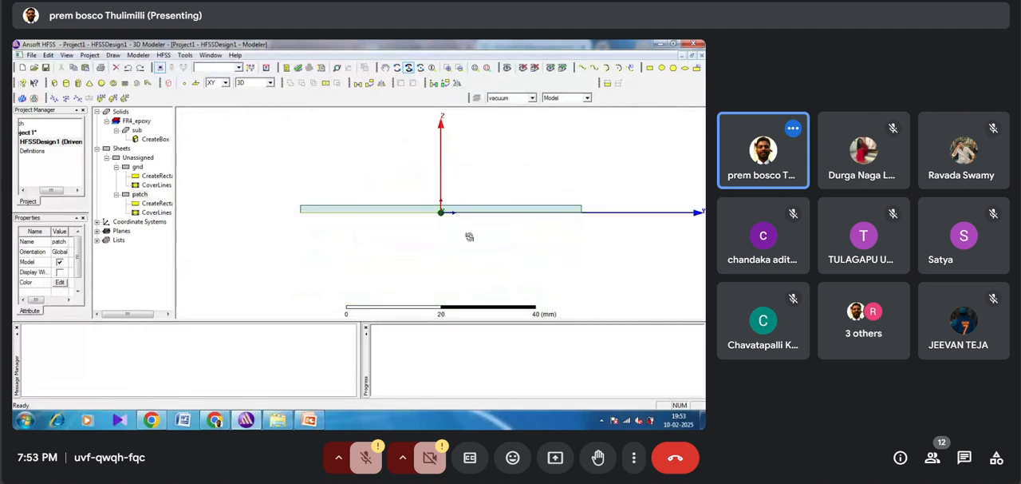
drag(432, 196, 465, 235)
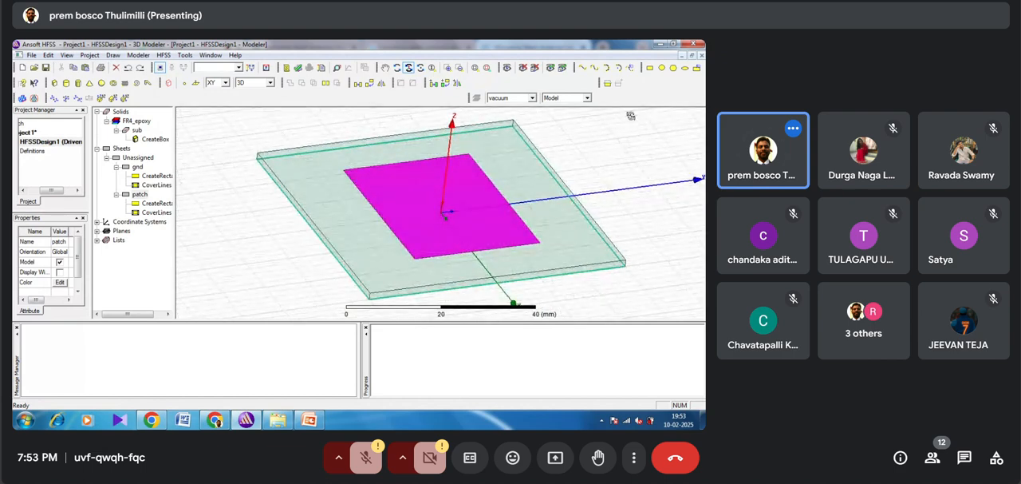
click(649, 68)
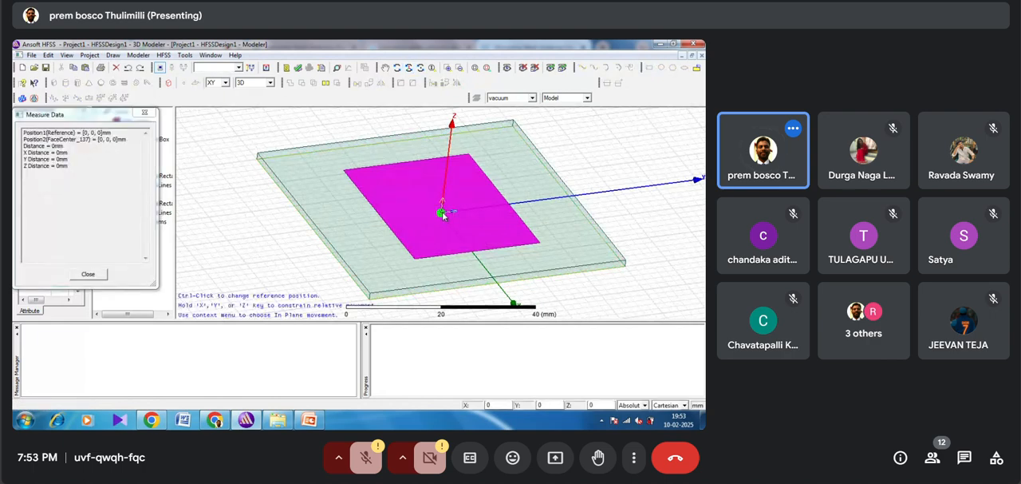
click(443, 214)
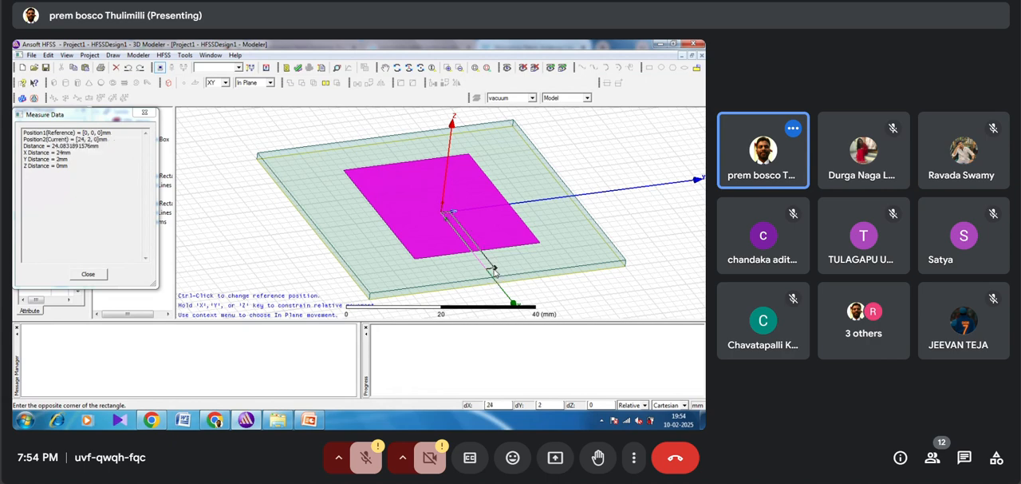
click(501, 274)
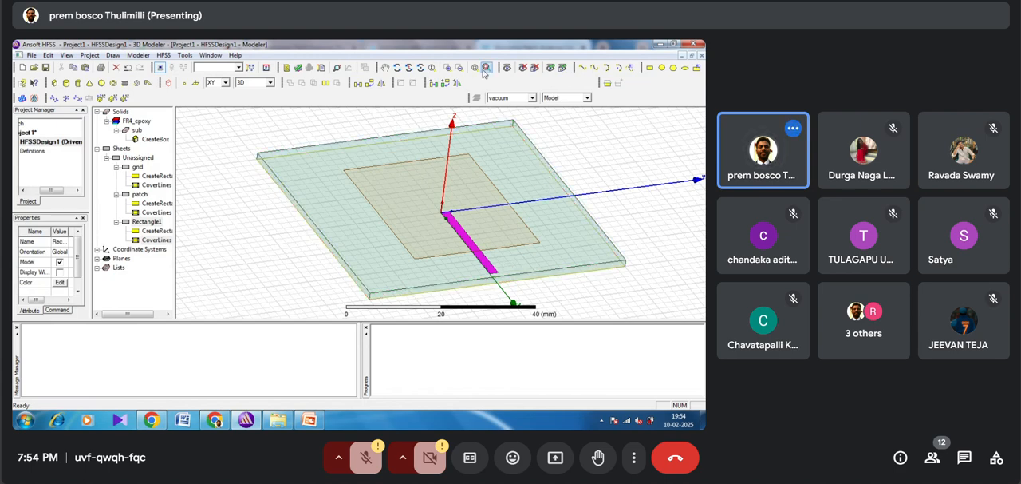
Step: Rename the new thin rectangle to feed, leaving its colour as it is
click(447, 67)
drag(485, 273, 520, 285)
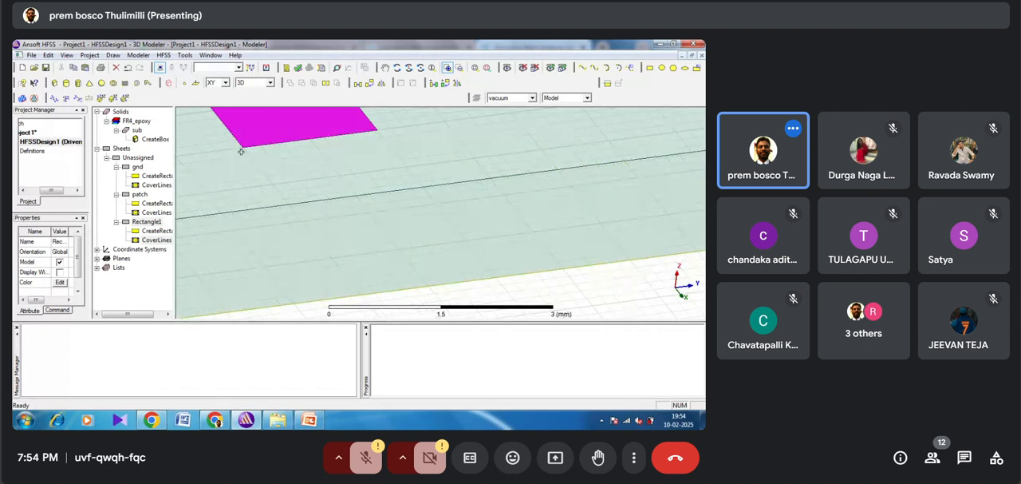
double_click(142, 222)
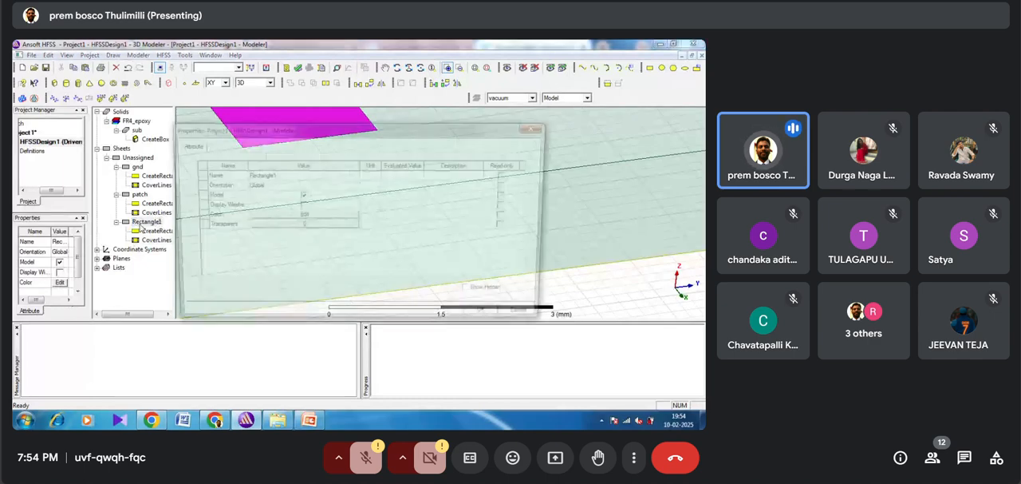
click(259, 174)
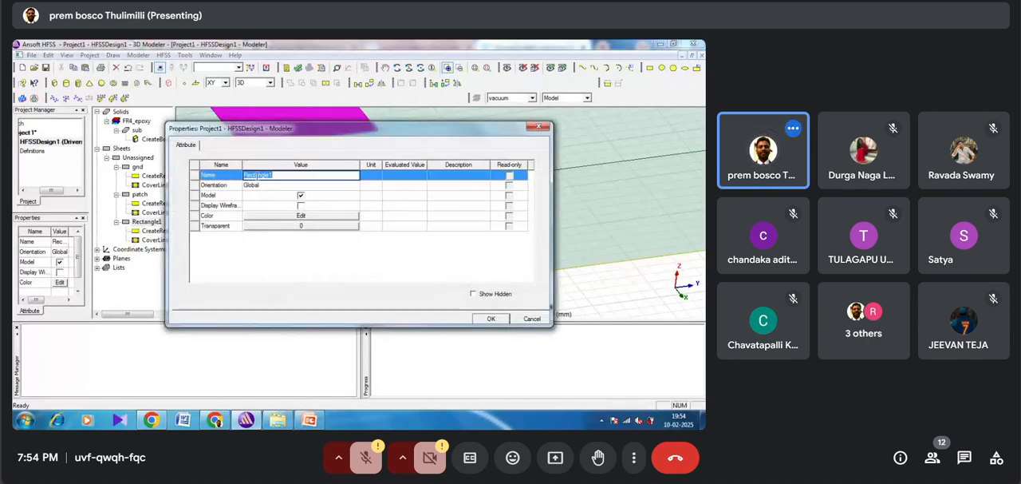
key(BackSpace)
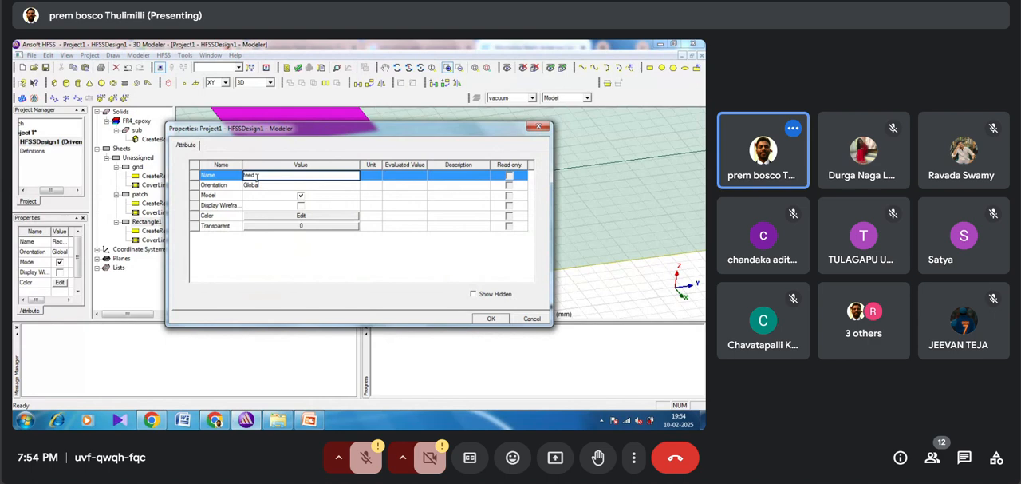
click(278, 219)
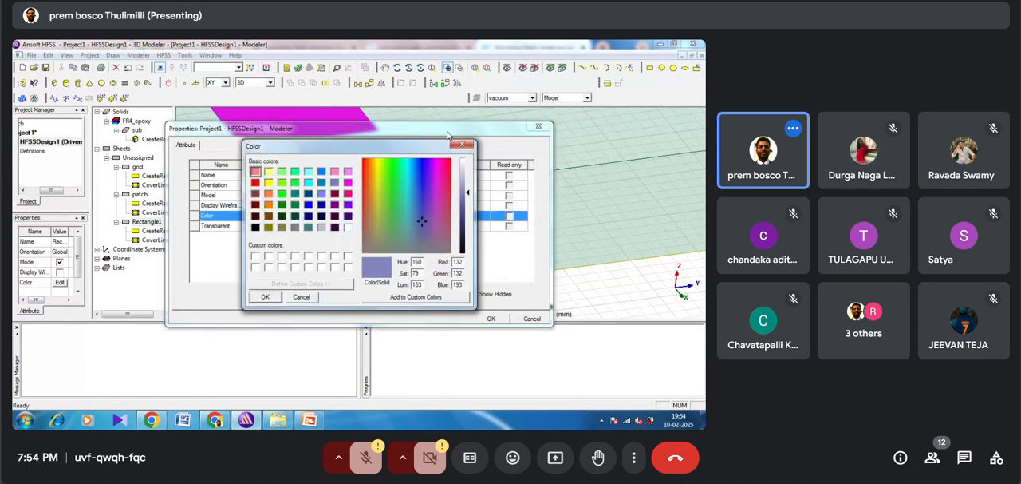
click(462, 144)
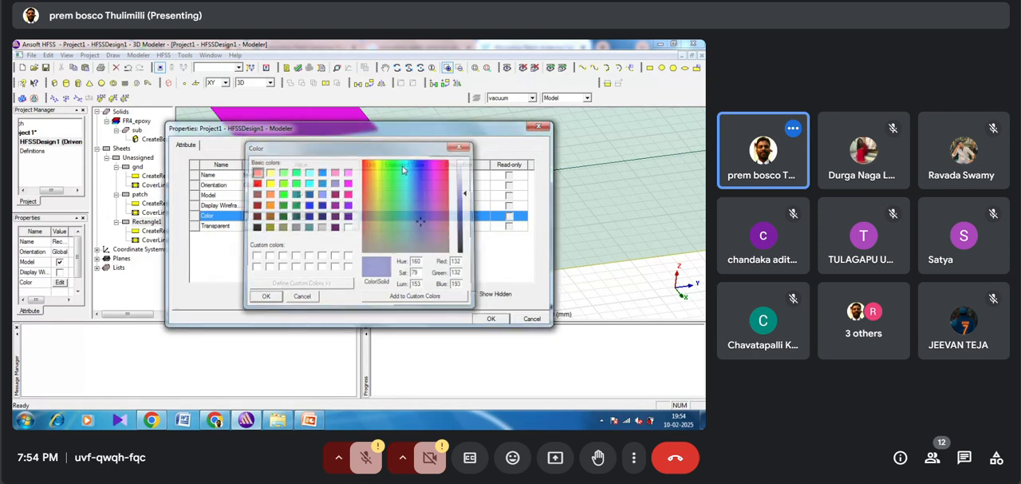
click(491, 319)
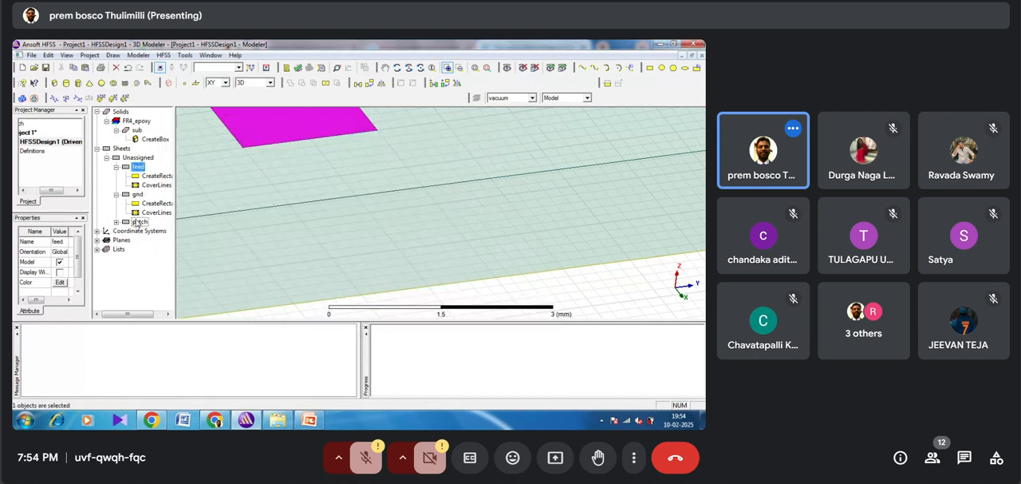
Step: Set the feed rectangle's X size to 30 mm and its Y size to 3 mm
double_click(149, 176)
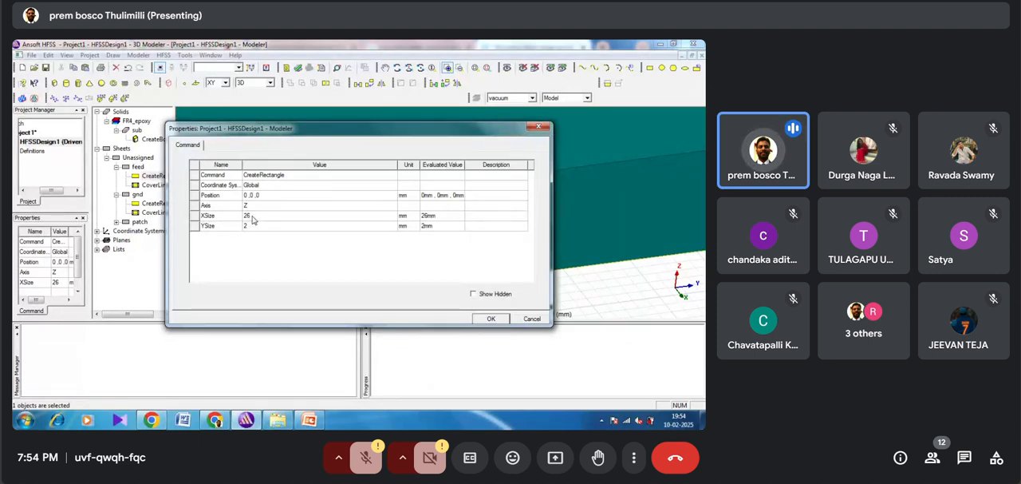
click(253, 216)
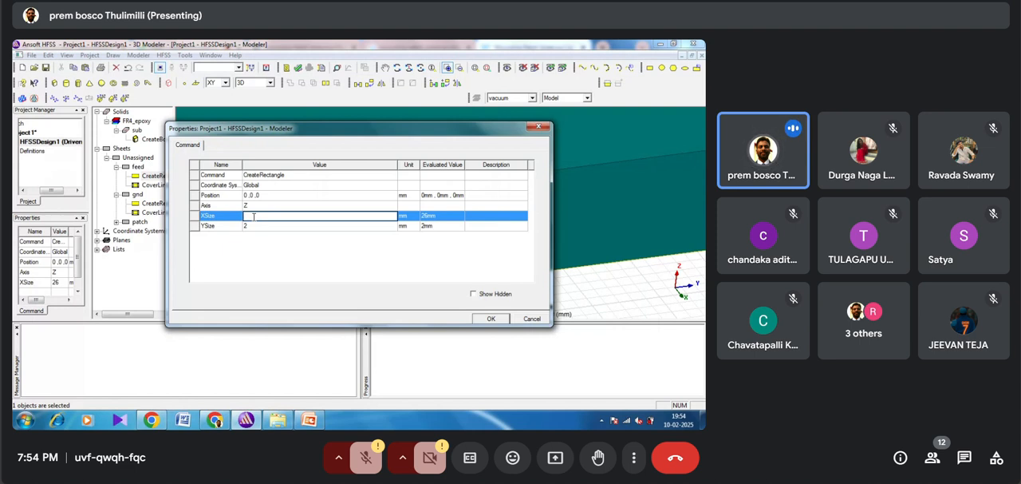
text(30)
click(256, 195)
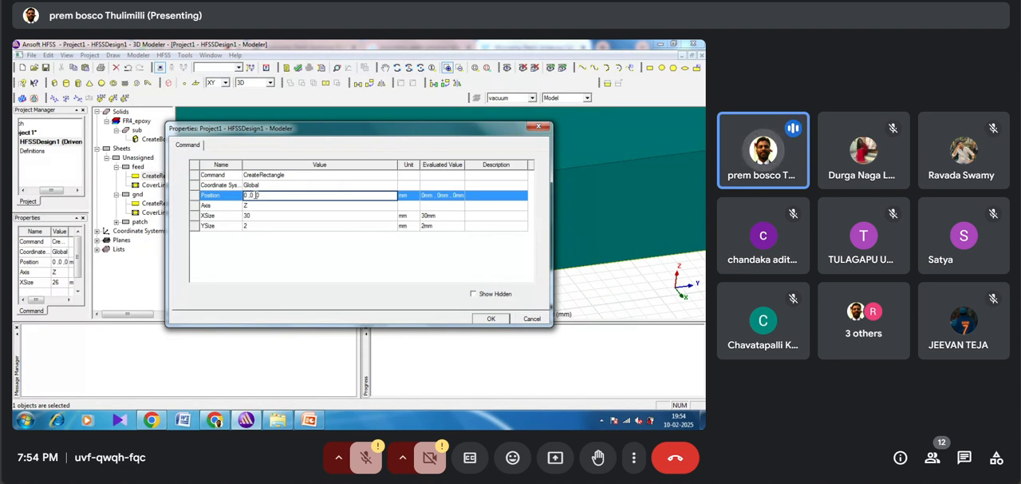
click(248, 227)
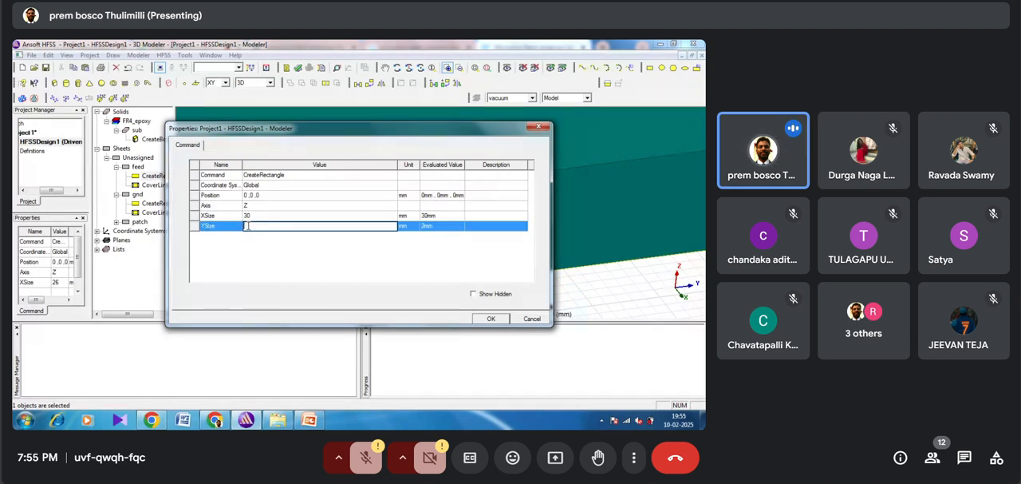
text(3)
Step: Set the feed rectangle's position to 0,-1.5,1.6 mm to centre it across the X axis on the substrate's upper face
click(254, 195)
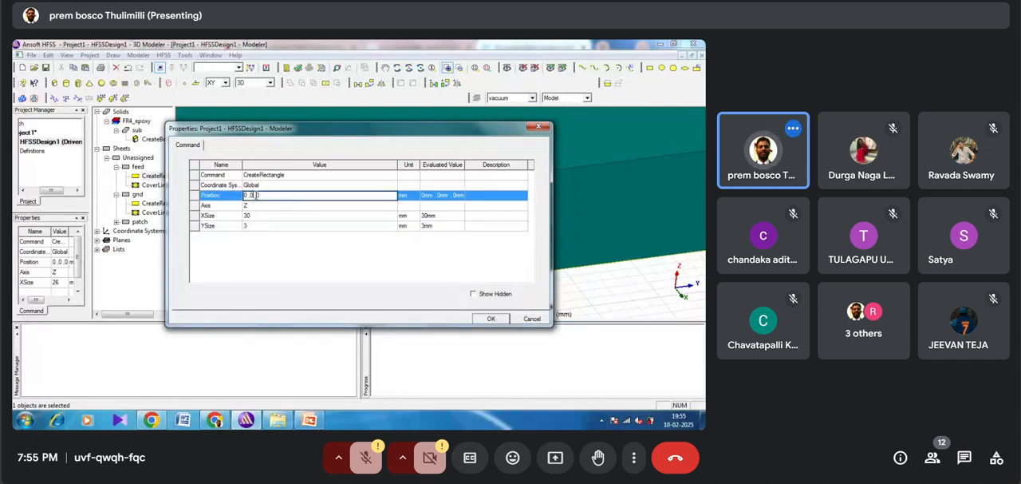
key(BackSpace)
text(1)
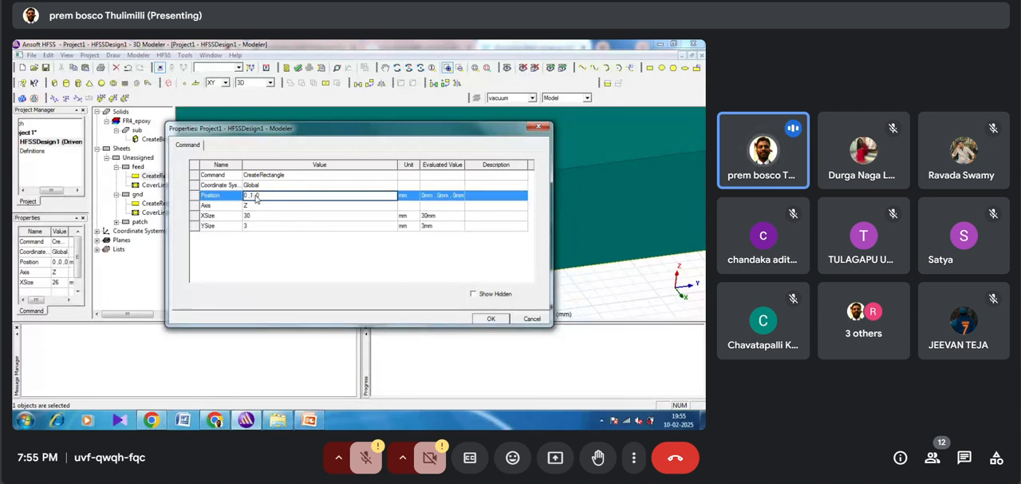
text(.5)
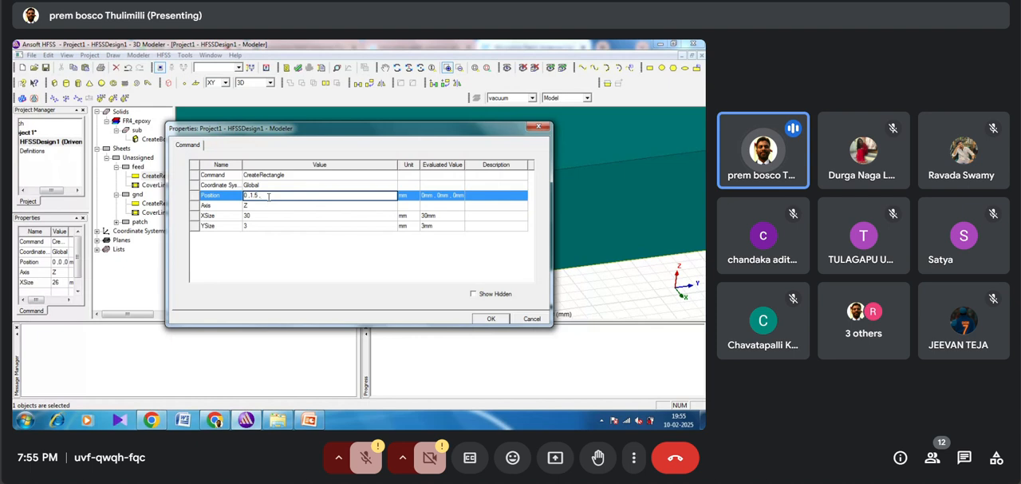
text(1.6)
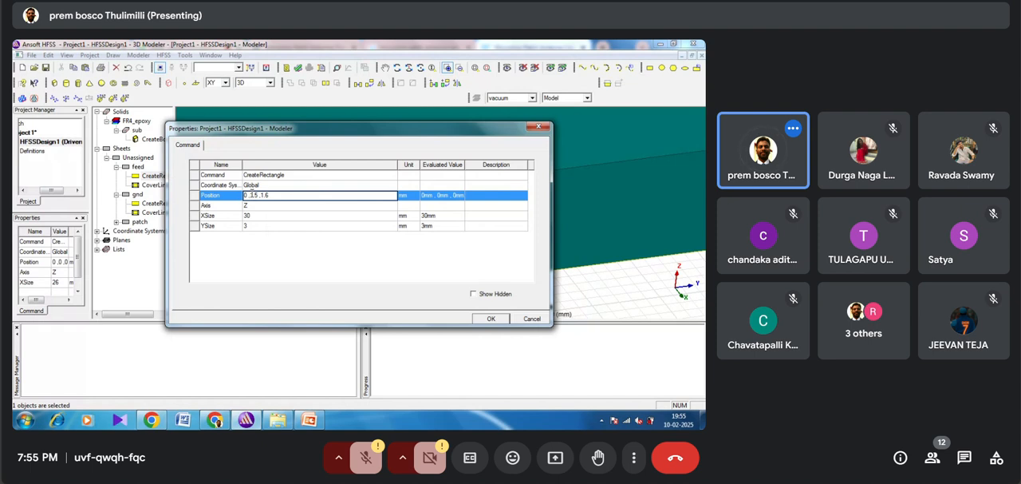
click(490, 318)
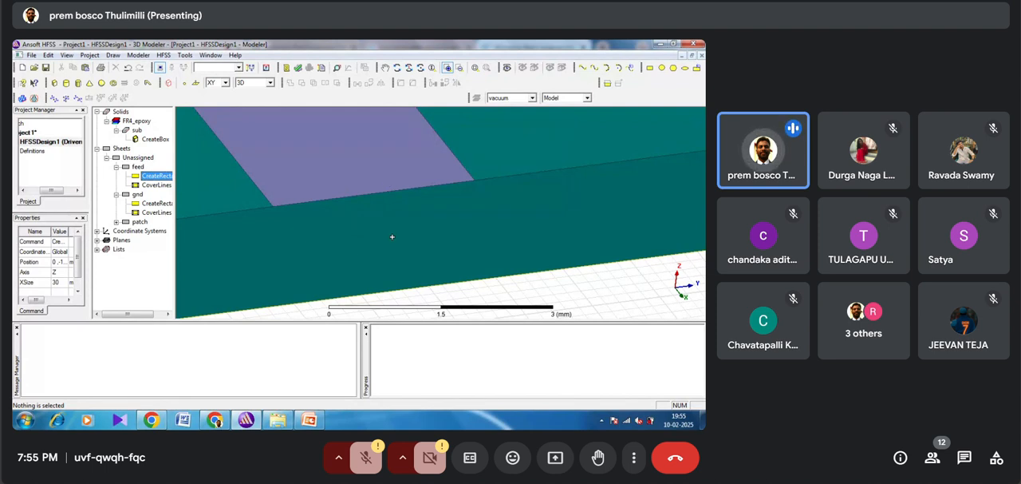
Step: Switch to the browser, examine the antenna model figure and S11 plot on the em: talk microstrip patch antenna page, and return to HFSS
click(216, 421)
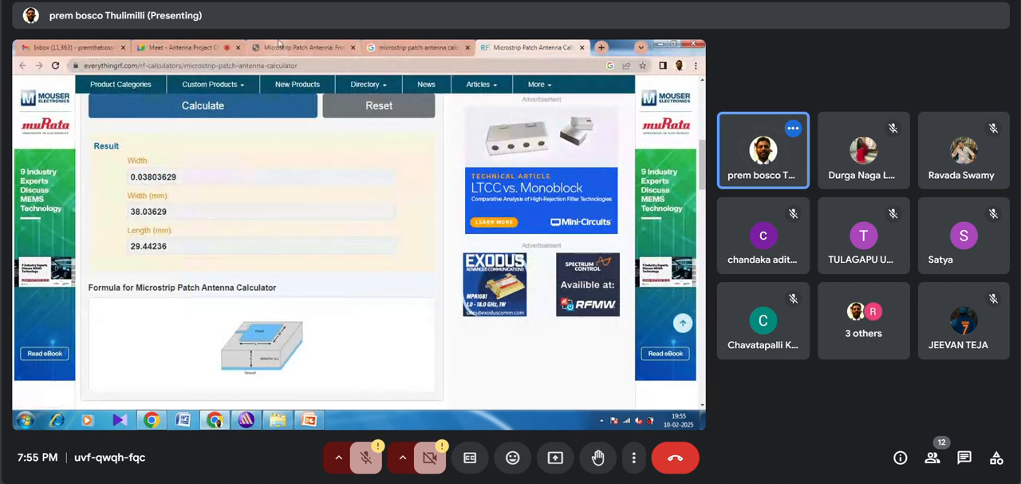
click(336, 46)
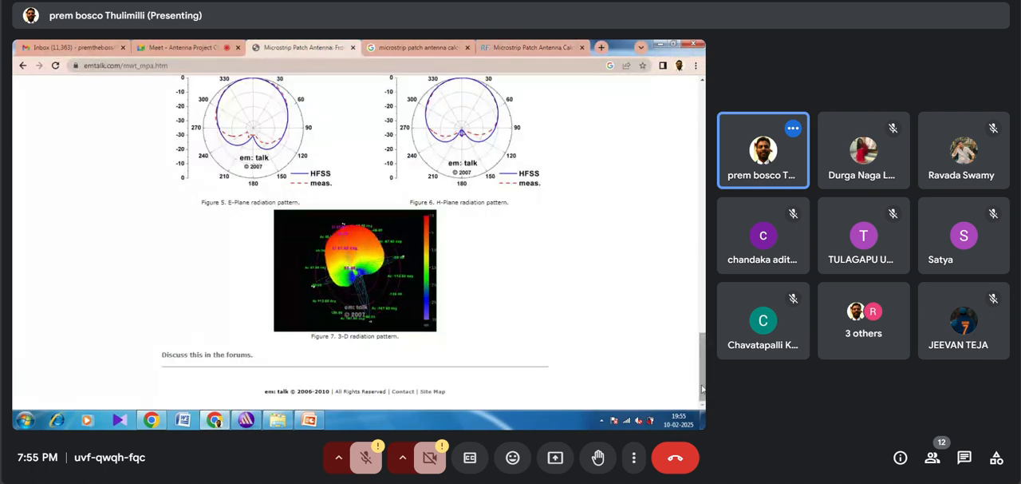
drag(703, 391, 704, 253)
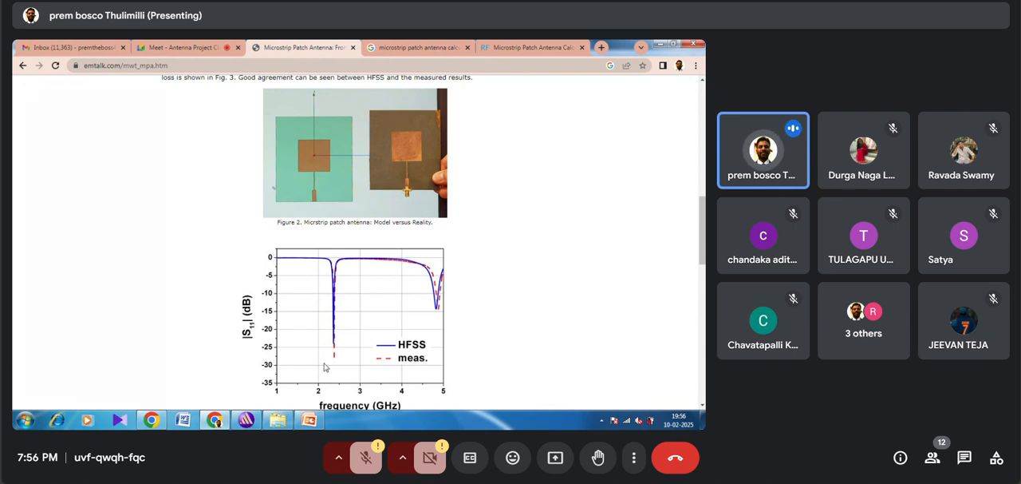
click(245, 421)
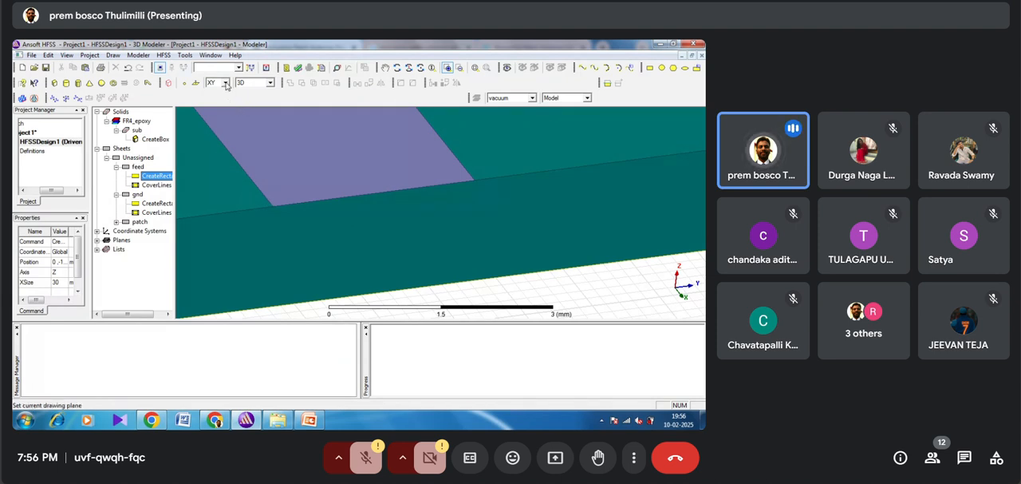
click(226, 82)
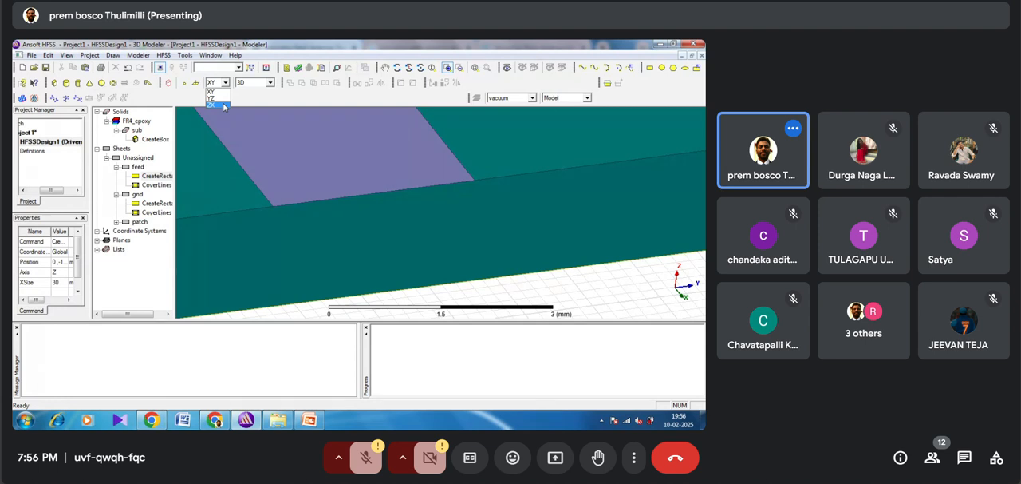
click(211, 104)
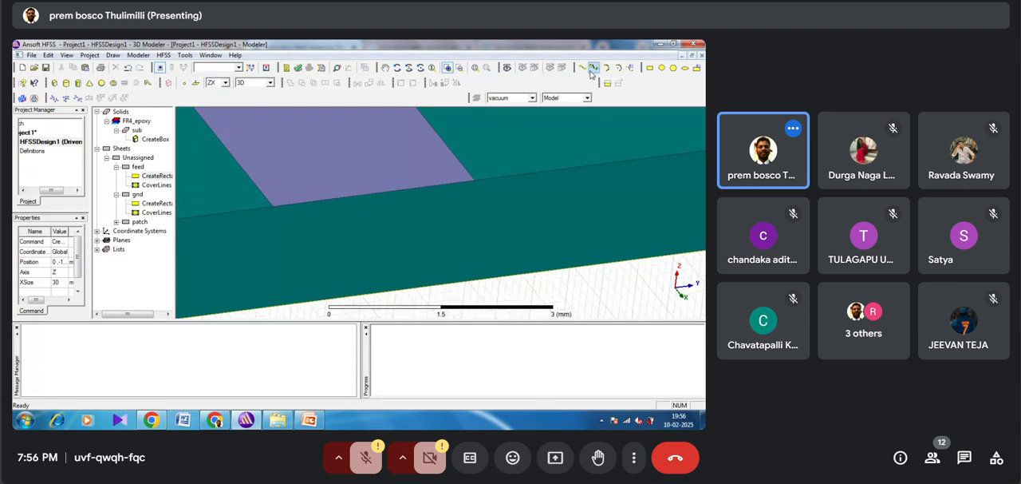
click(649, 68)
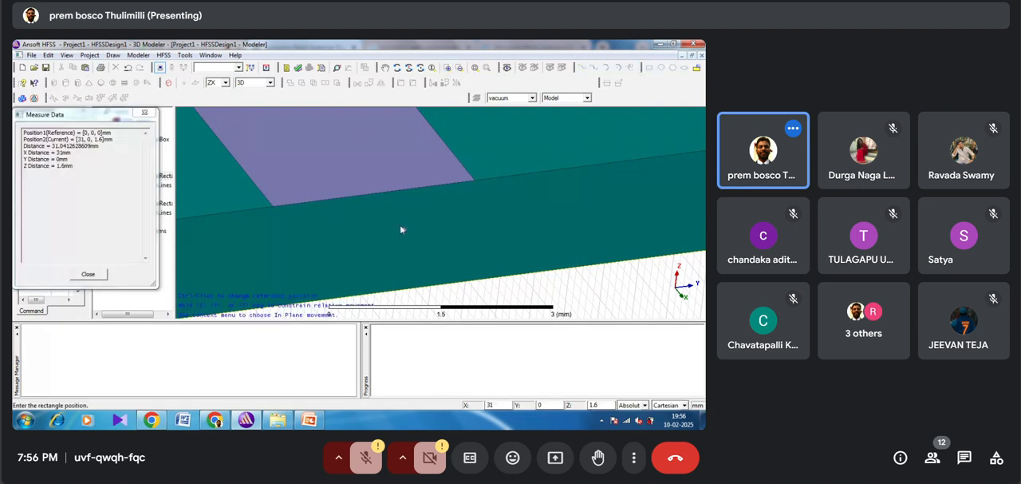
click(275, 209)
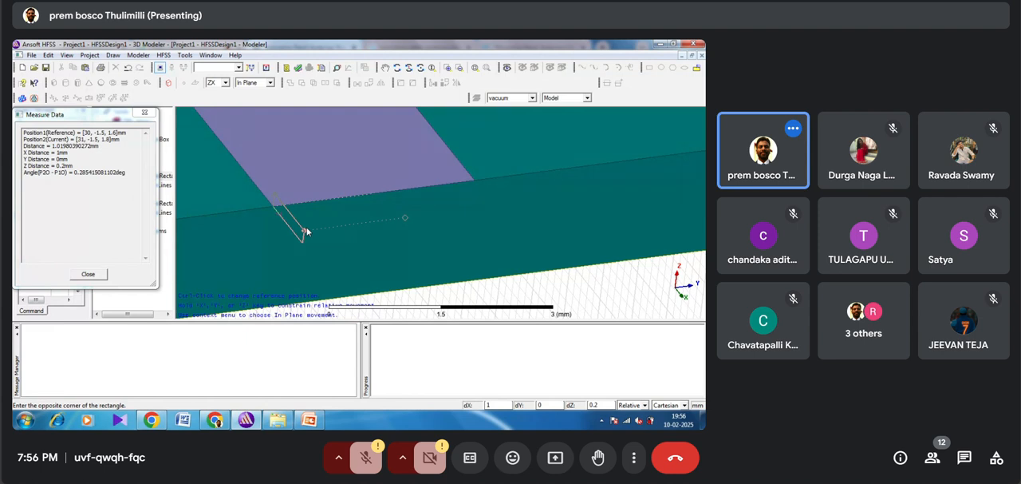
click(273, 205)
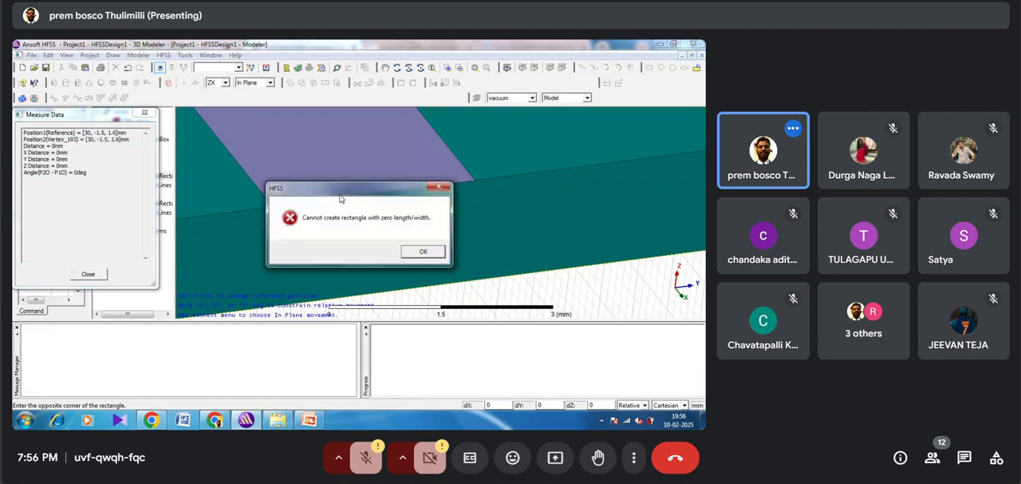
click(424, 252)
Step: Draw a YZ-plane rectangle about 3.1 by 1.6 mm from the feed's end corner at 30,-1.5,1.6 mm down to the ground
click(225, 82)
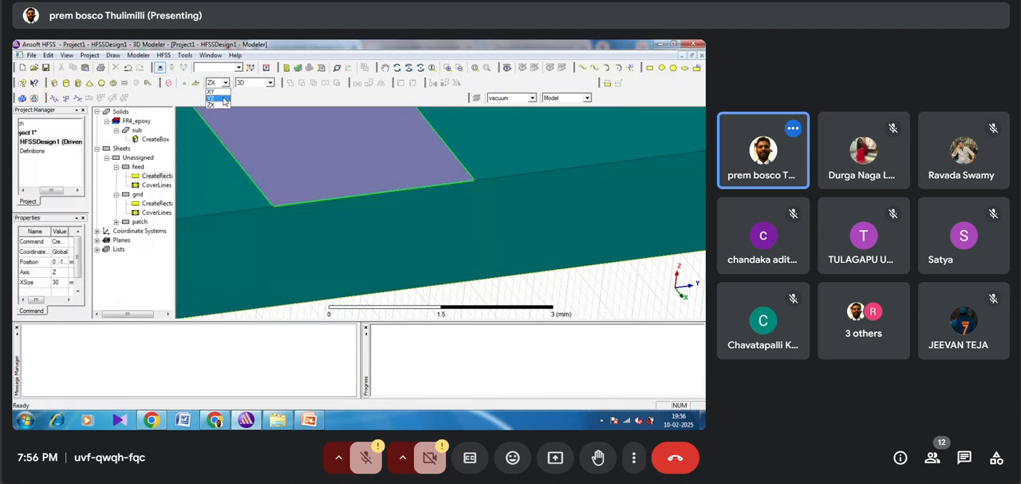
click(225, 100)
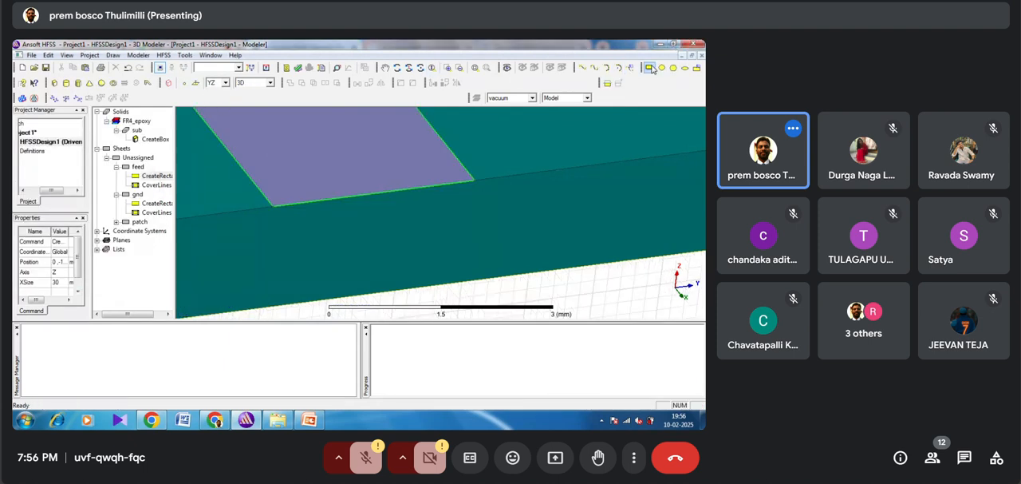
click(650, 69)
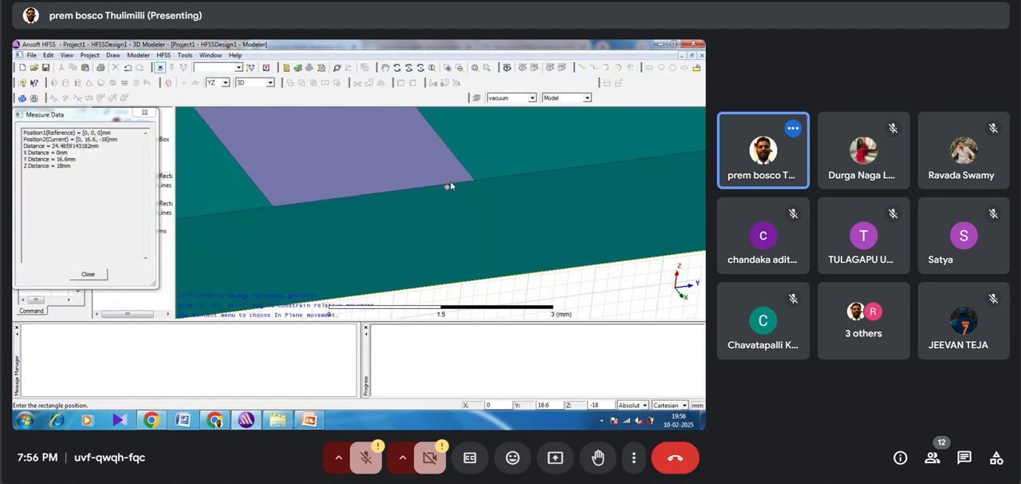
click(274, 204)
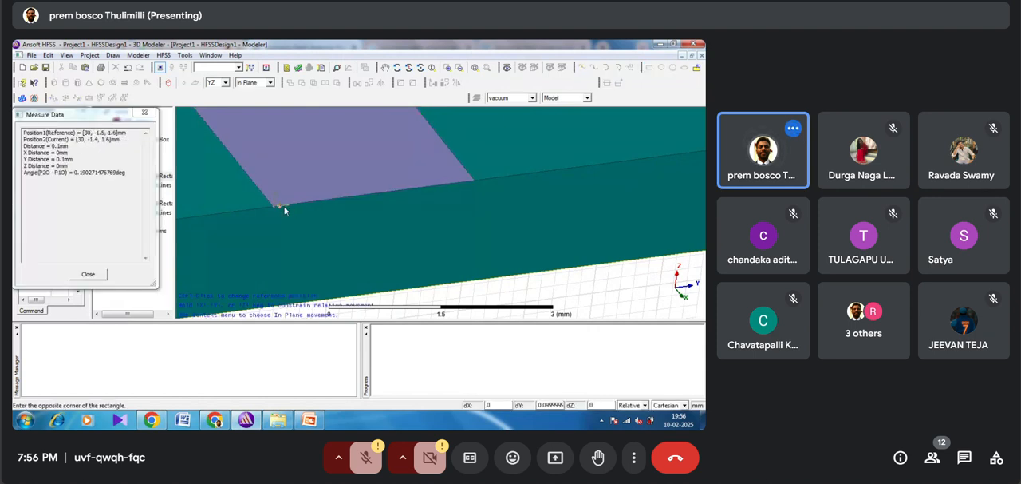
click(474, 285)
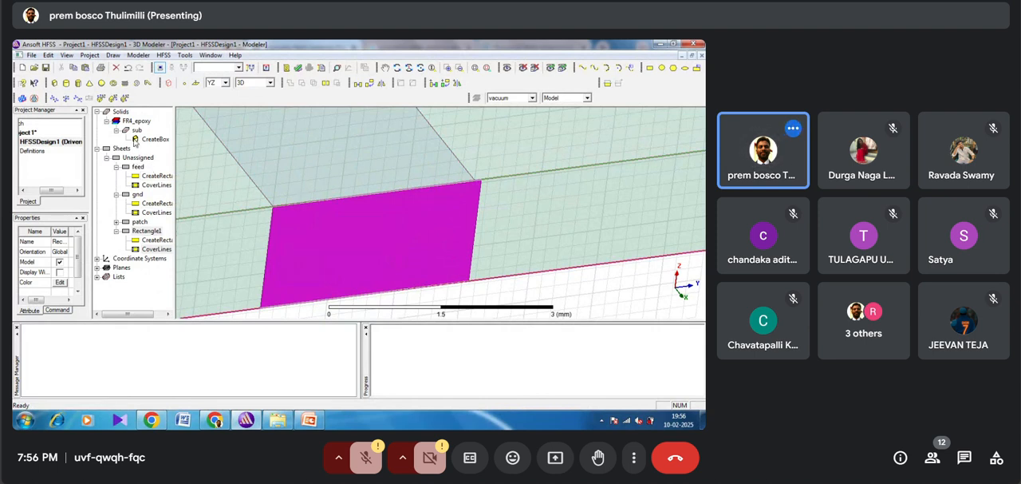
Step: Rename the new vertical rectangle at the feed's end to port, leaving its colour as it is
double_click(147, 231)
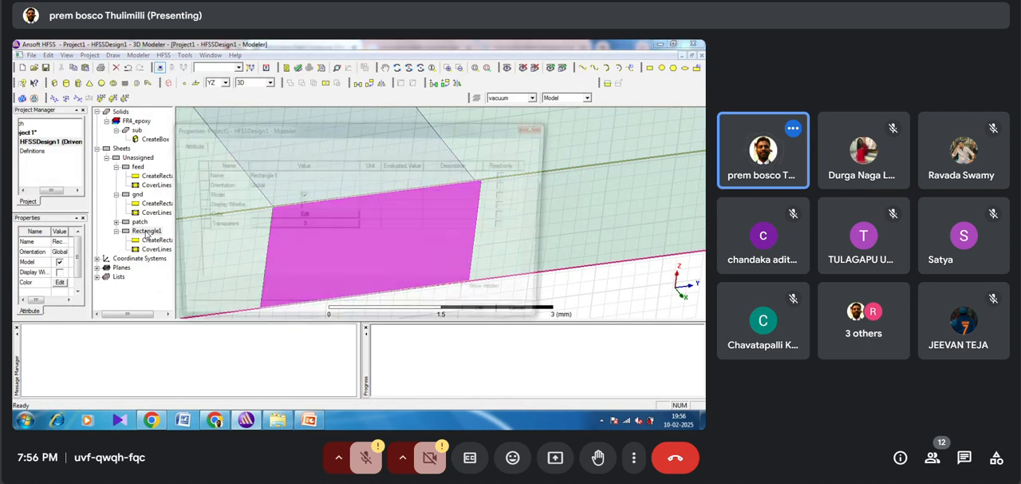
click(260, 174)
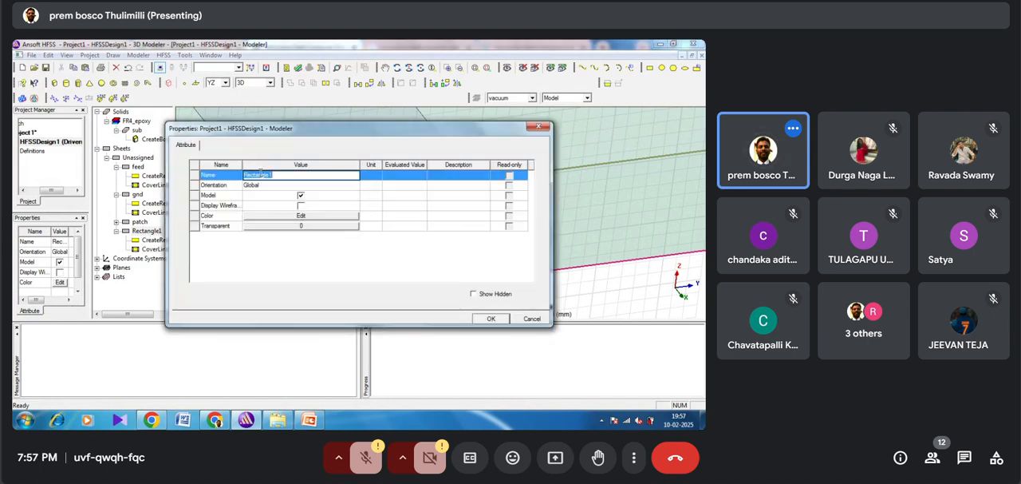
text(port)
click(284, 218)
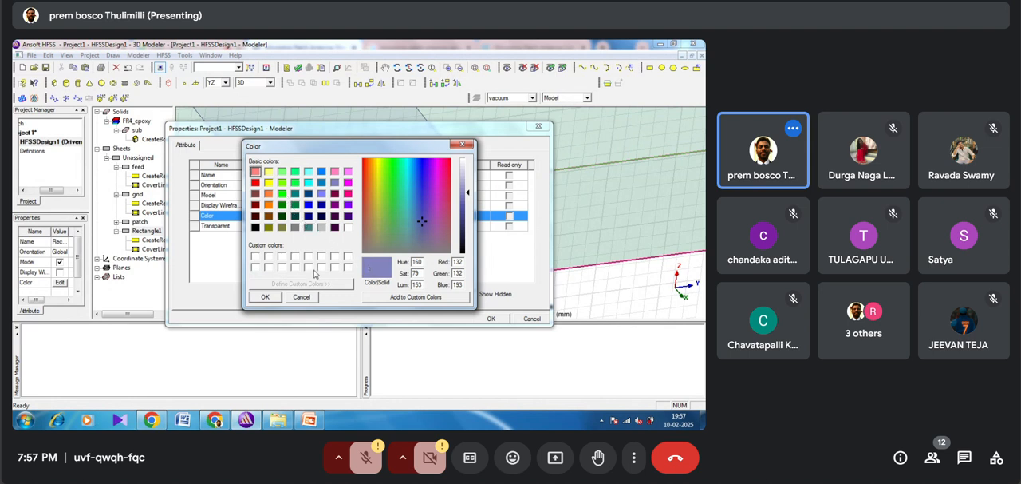
click(267, 297)
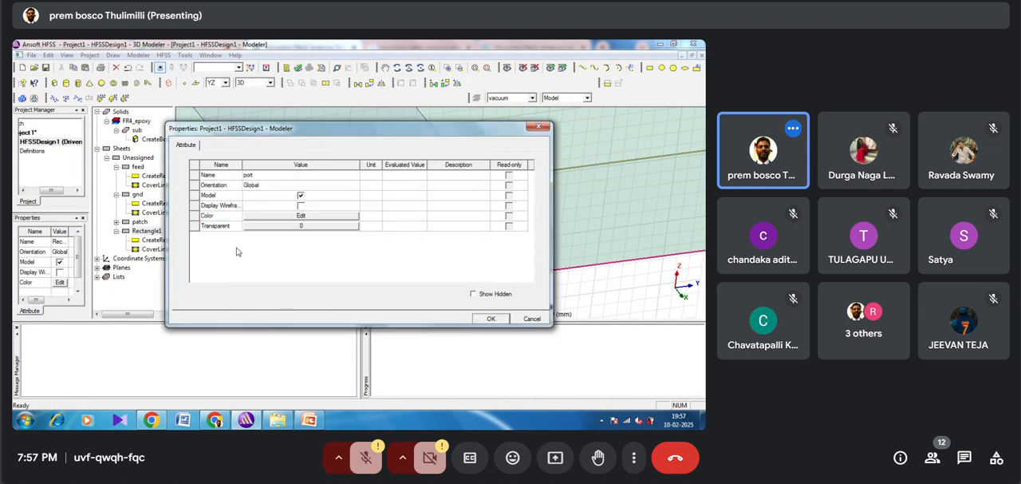
click(491, 318)
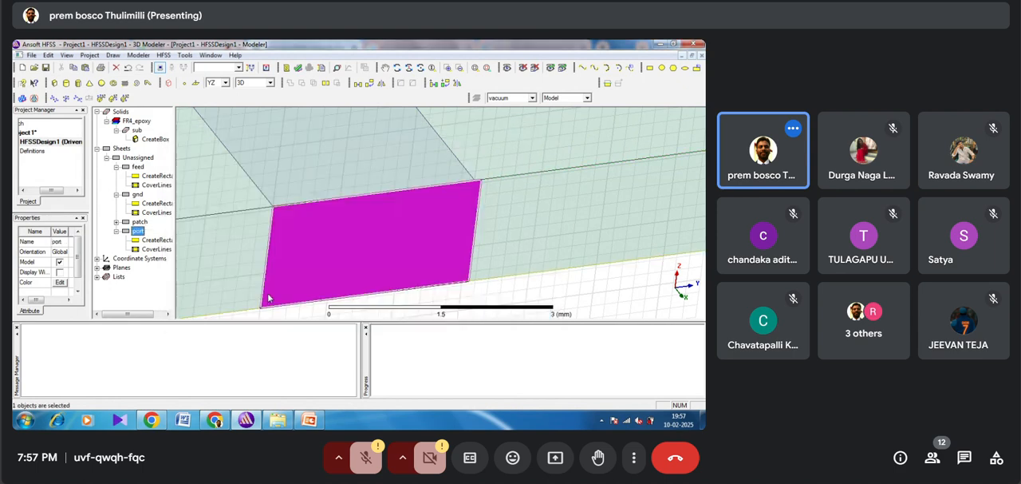
Step: Set the port rectangle's Y size to 3 mm so it matches the feed line's width
double_click(148, 240)
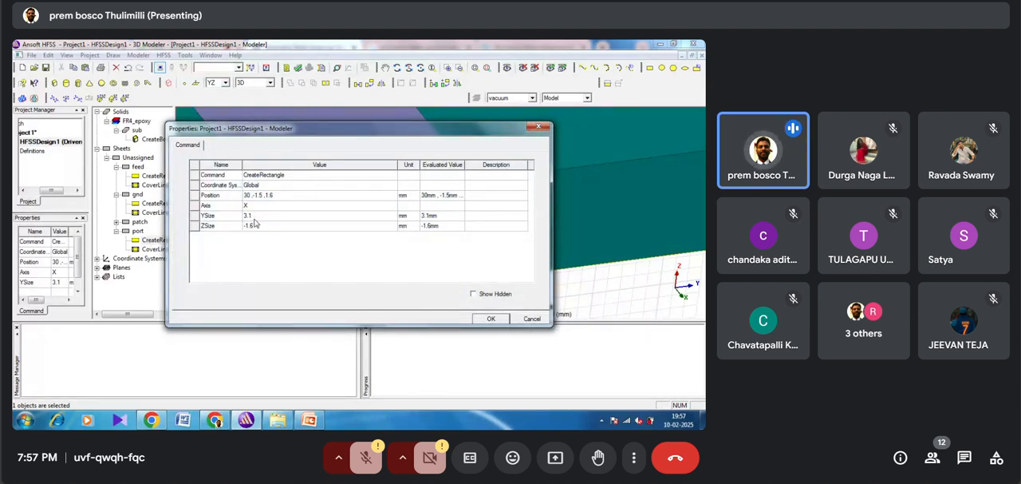
click(255, 215)
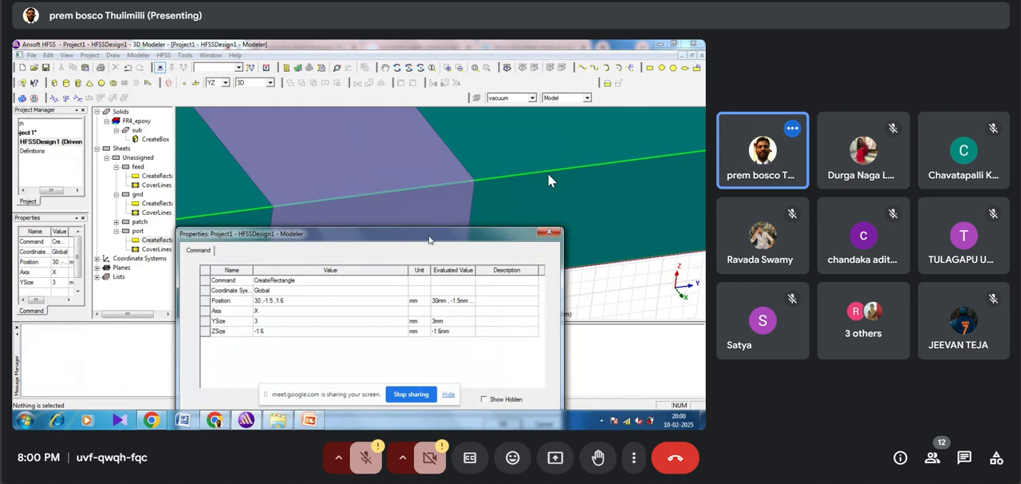
drag(430, 239, 429, 180)
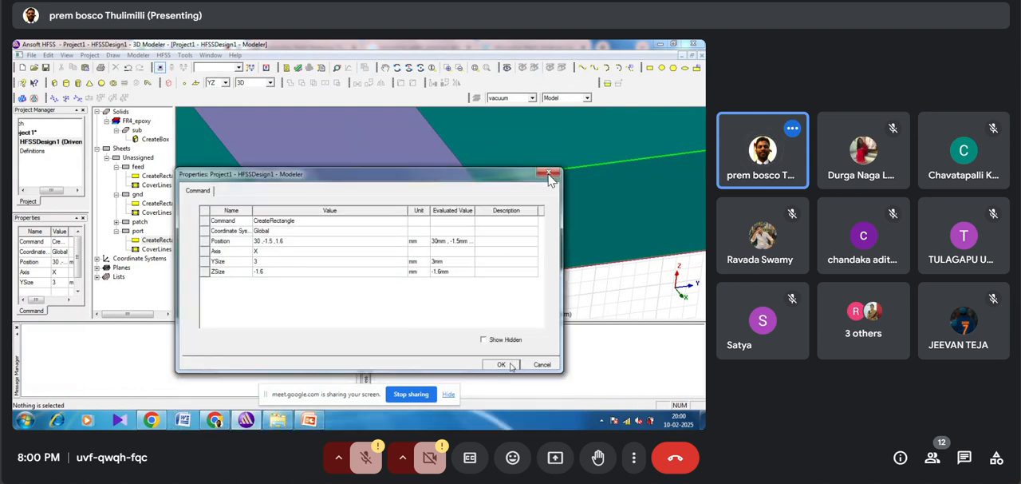
click(501, 363)
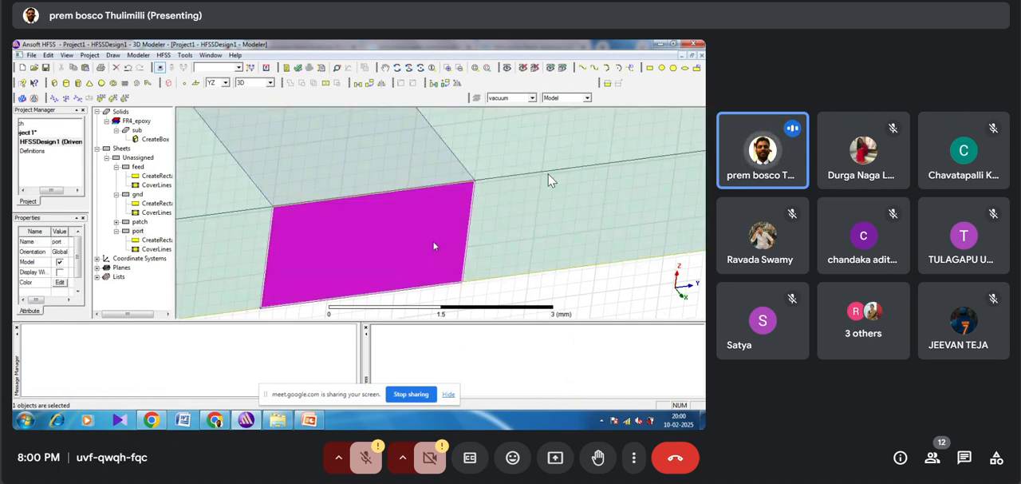
right_click(434, 246)
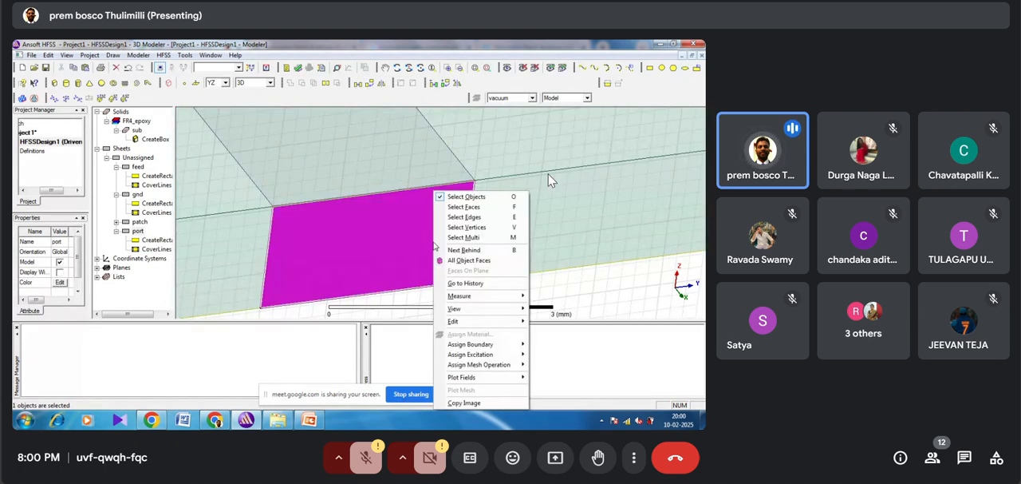
mouse_move(495, 356)
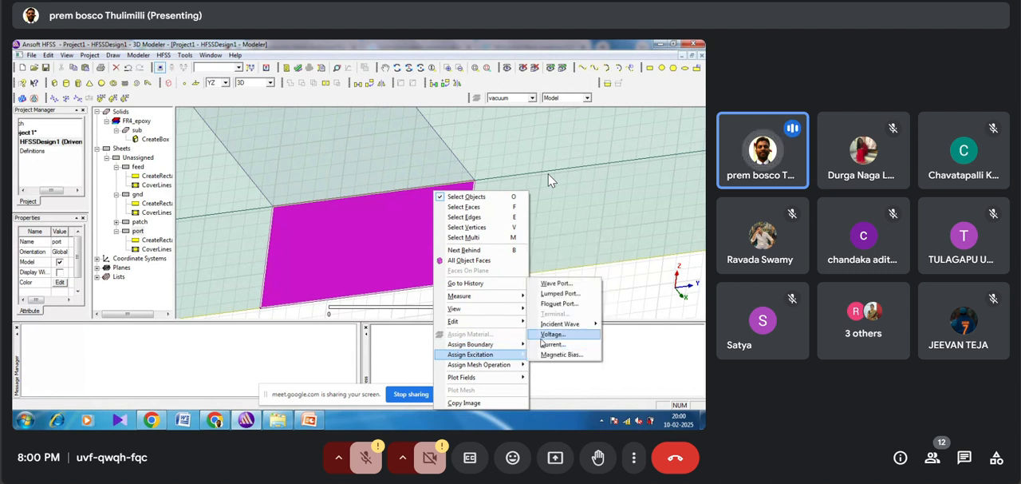
click(557, 295)
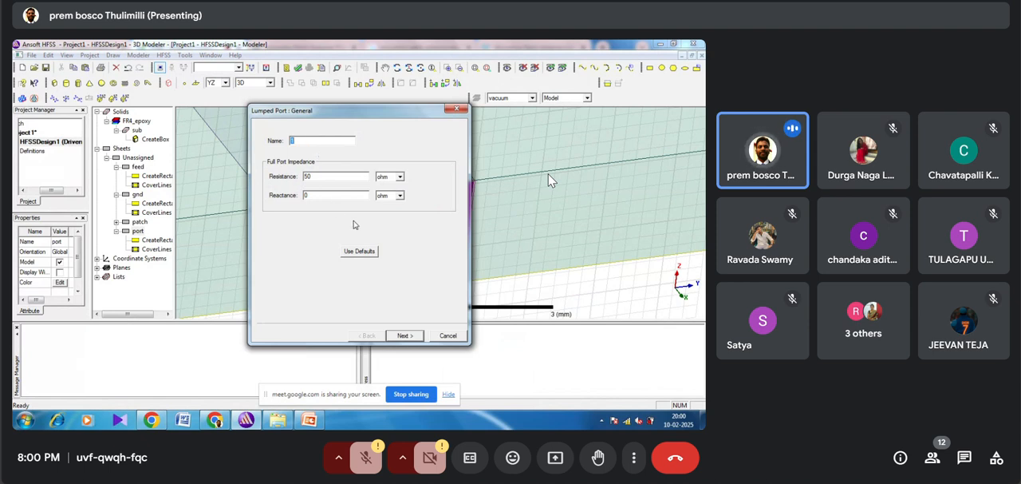
click(410, 338)
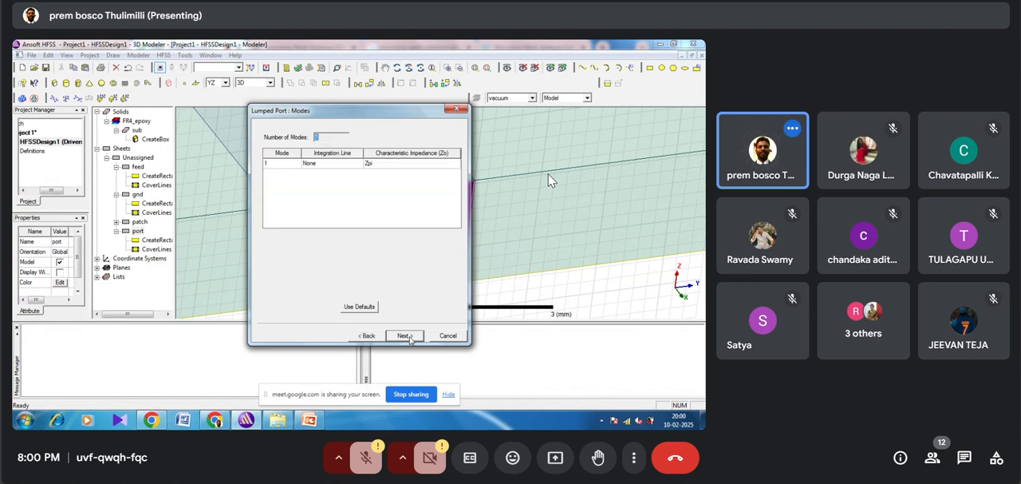
click(309, 164)
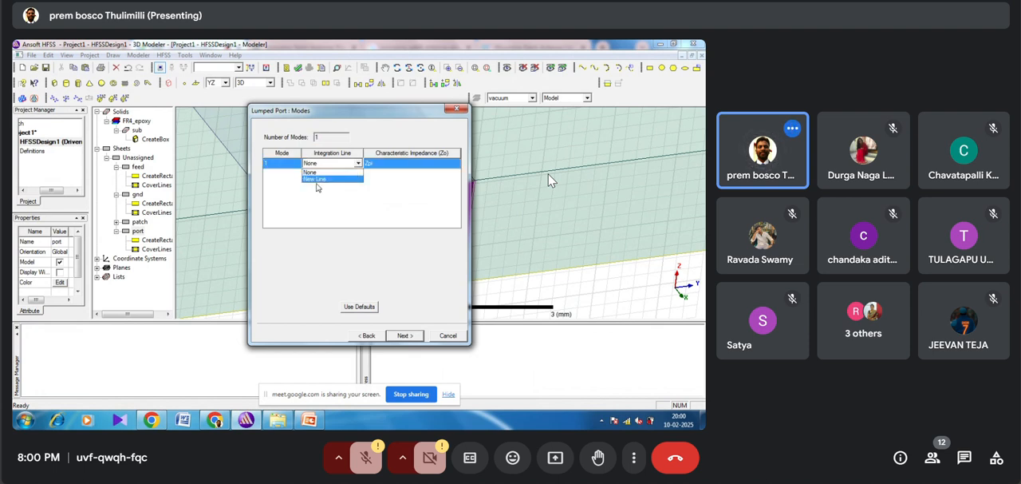
click(318, 186)
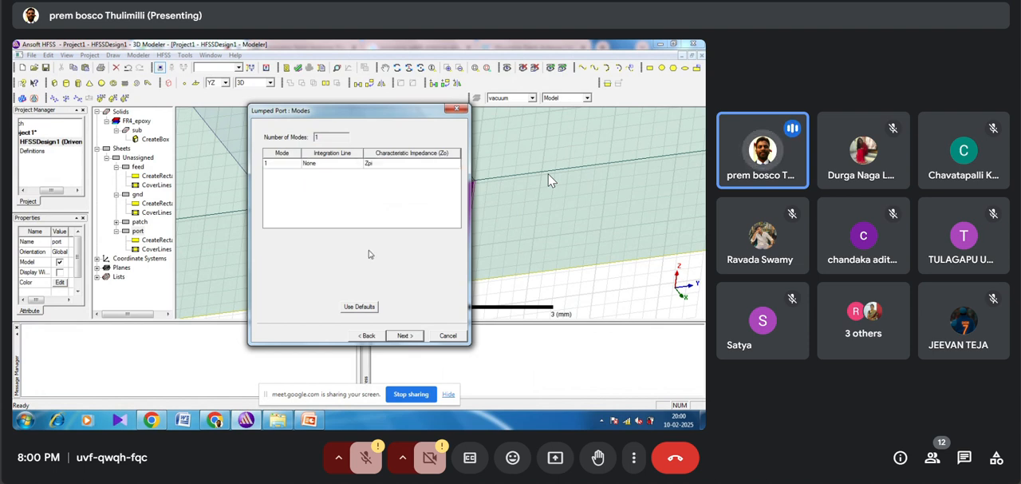
click(405, 336)
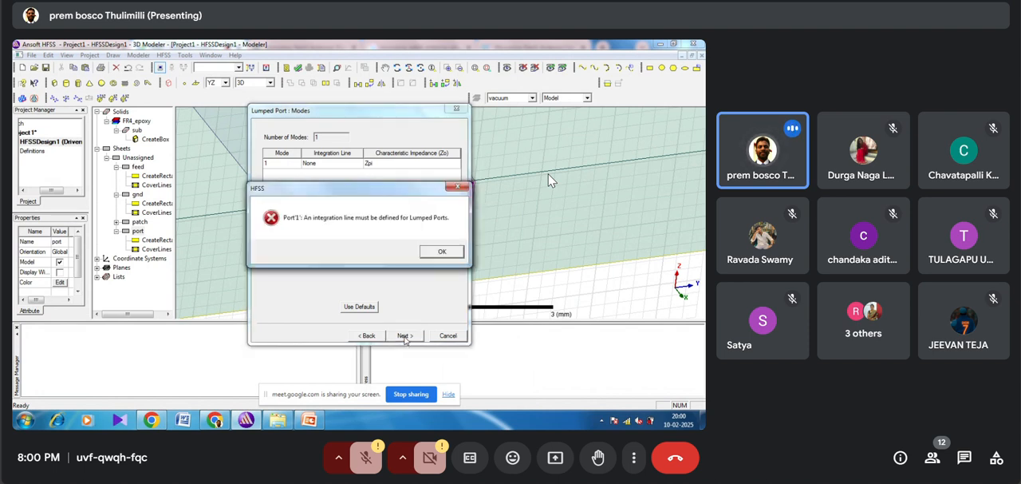
click(442, 252)
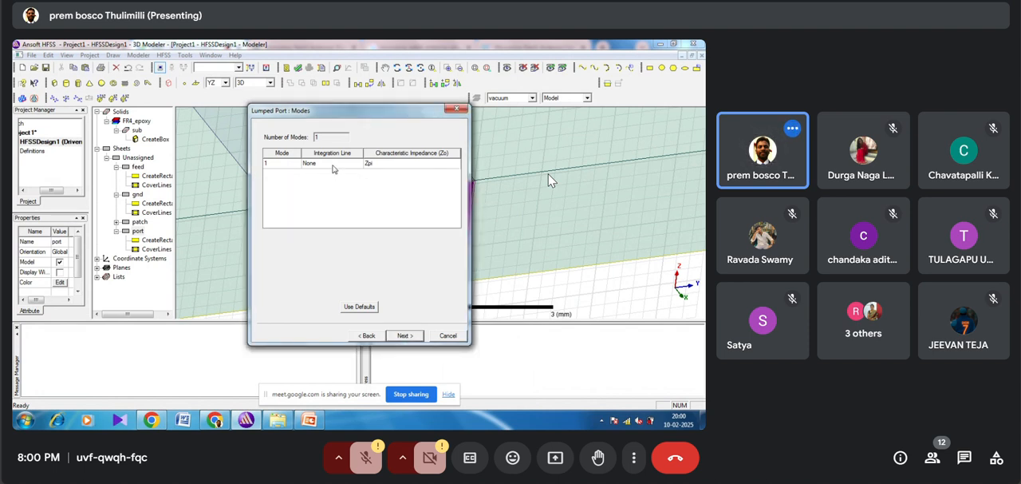
click(333, 165)
click(334, 168)
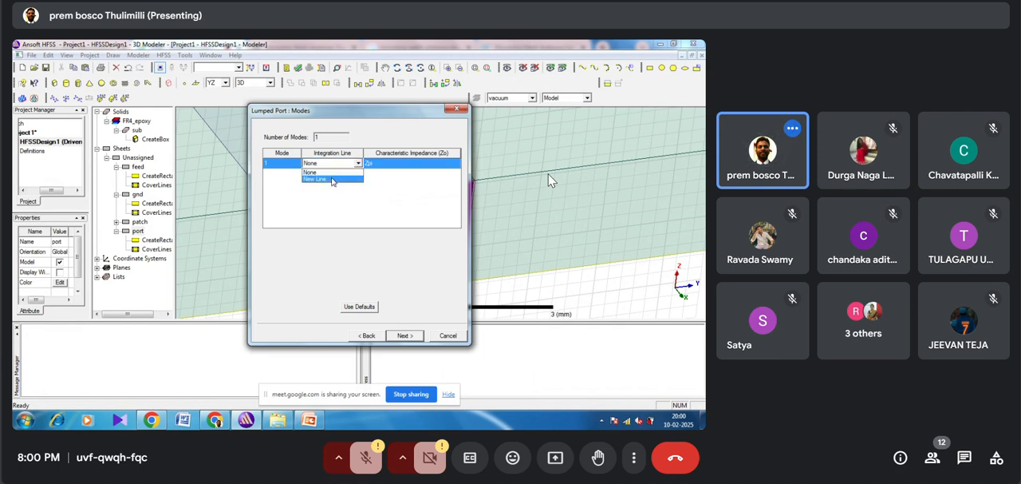
click(332, 179)
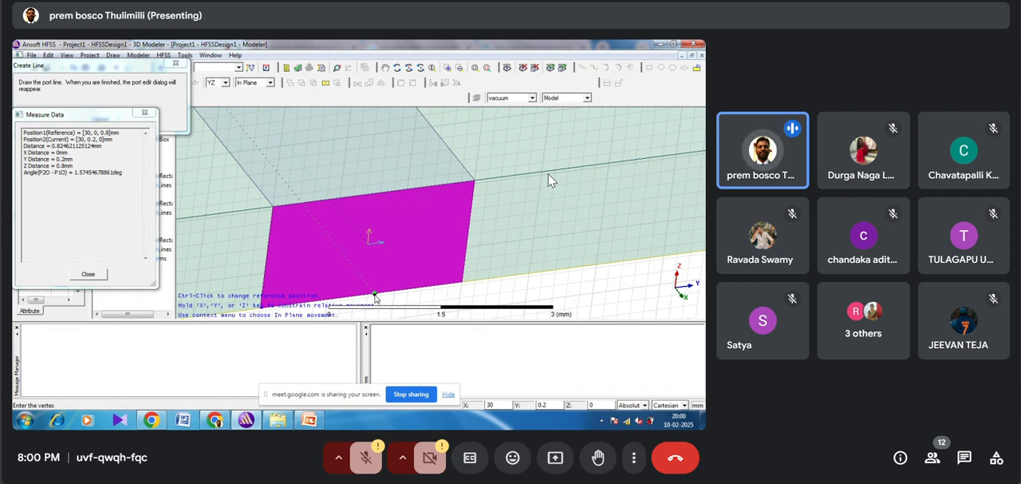
click(376, 297)
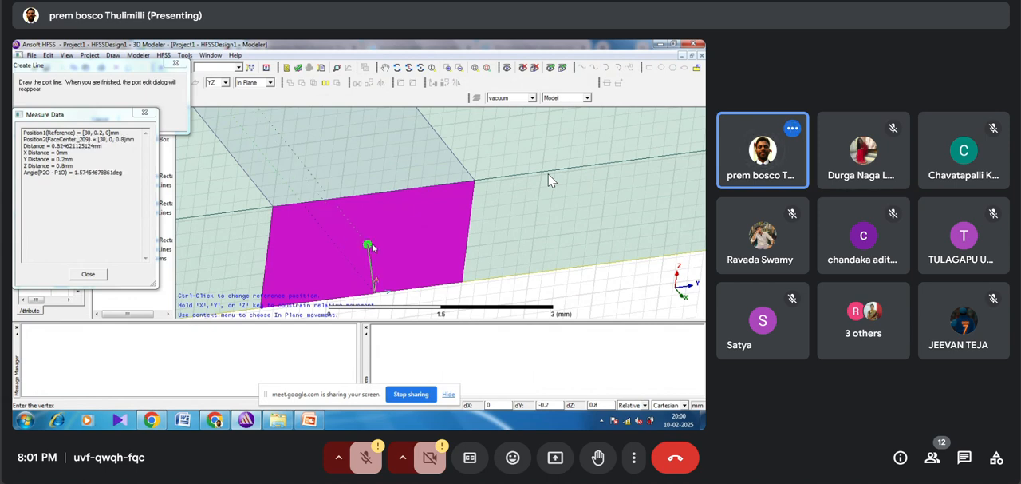
click(384, 219)
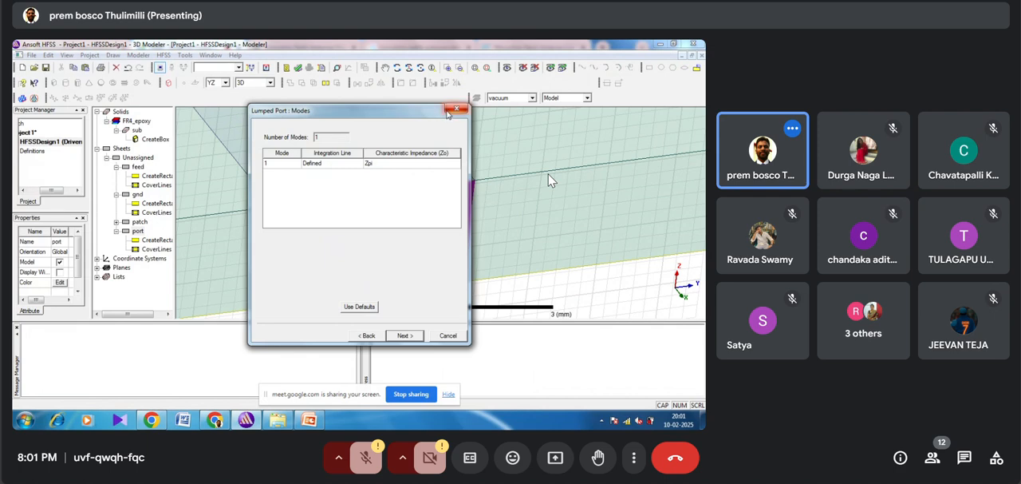
click(449, 112)
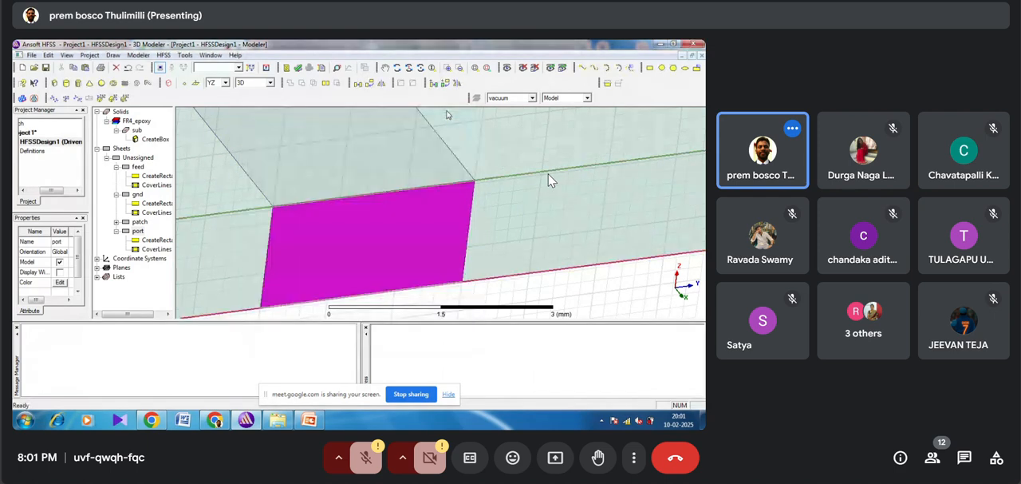
Step: Assign a 50 ohm lumped port to the port rectangle, with a vertical 1.6 mm integration line from its ground edge up to its feed edge
right_click(376, 292)
mouse_move(425, 233)
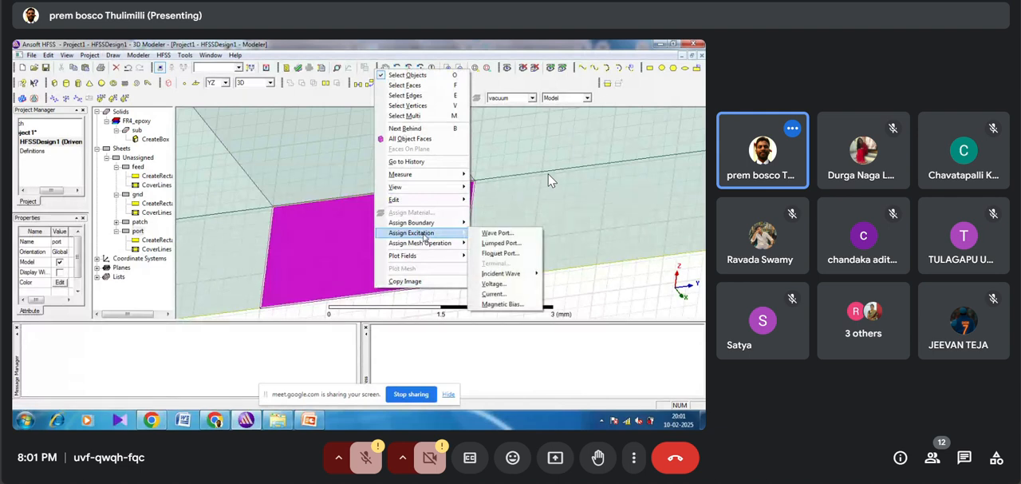
click(492, 244)
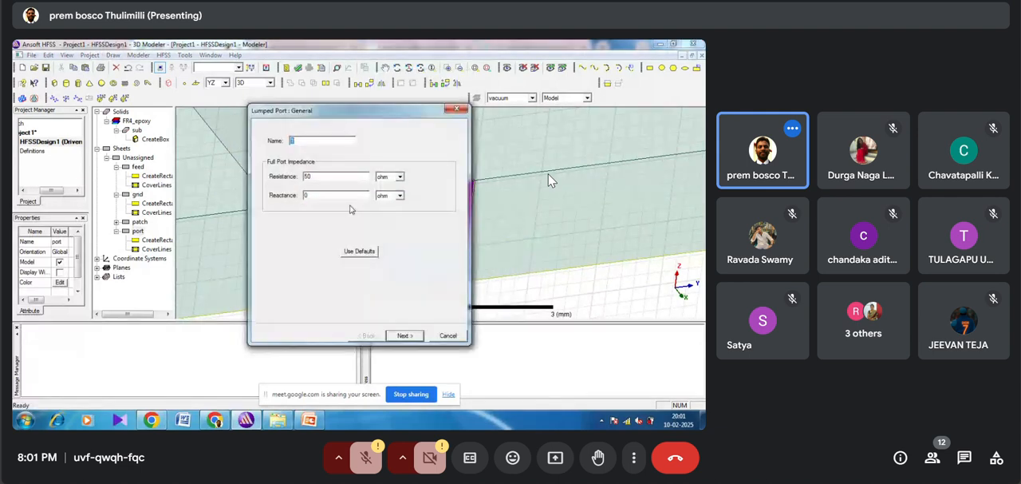
click(404, 336)
click(338, 165)
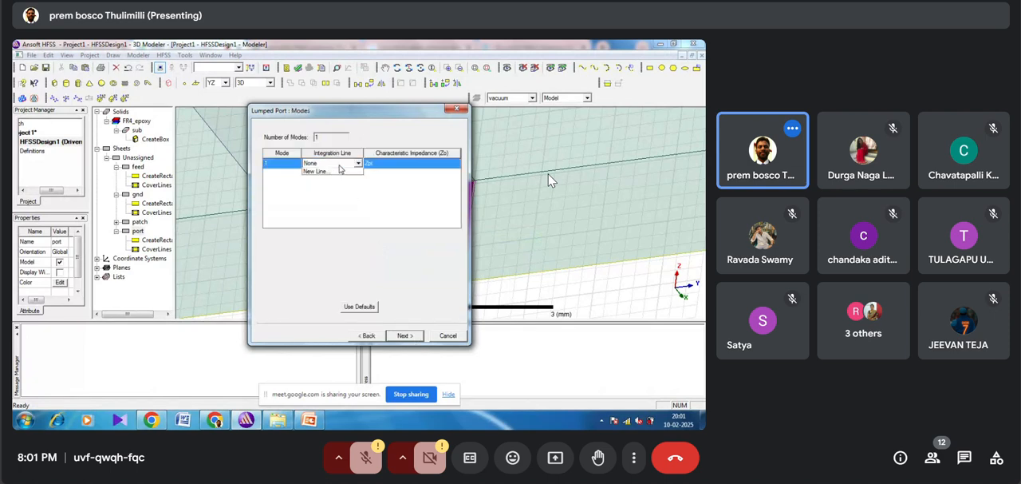
click(340, 165)
click(338, 178)
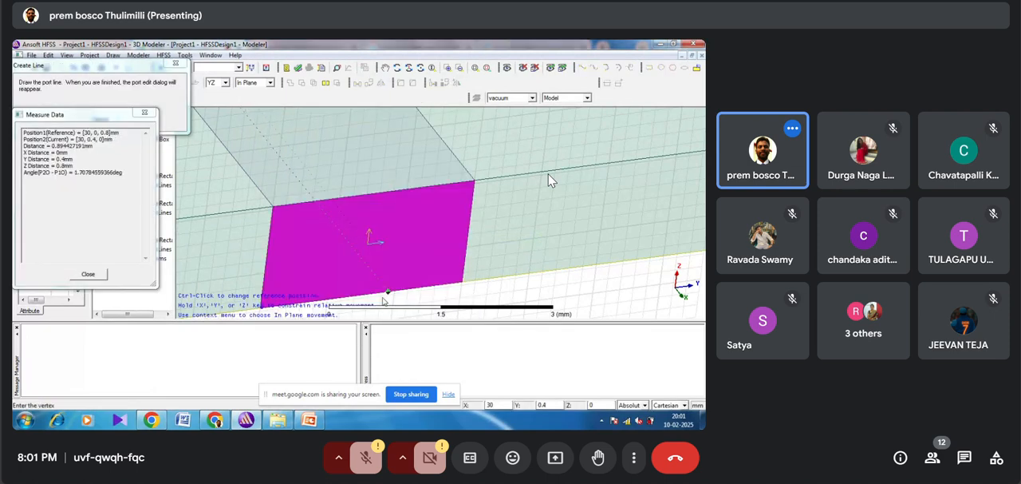
click(376, 295)
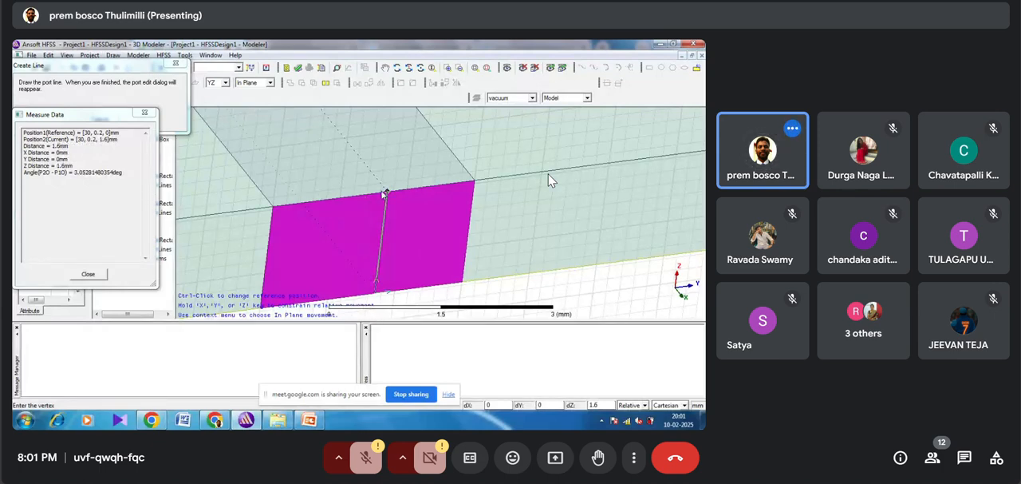
click(385, 194)
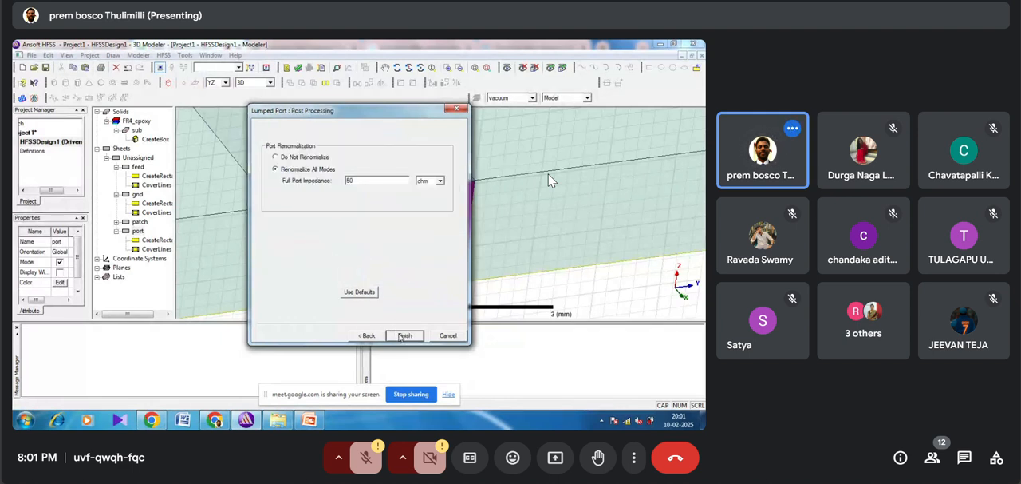
click(404, 335)
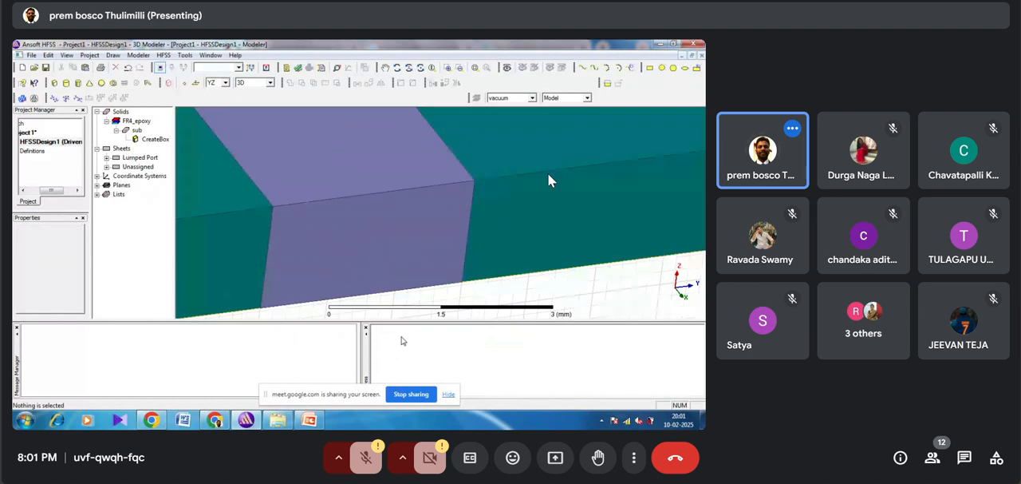
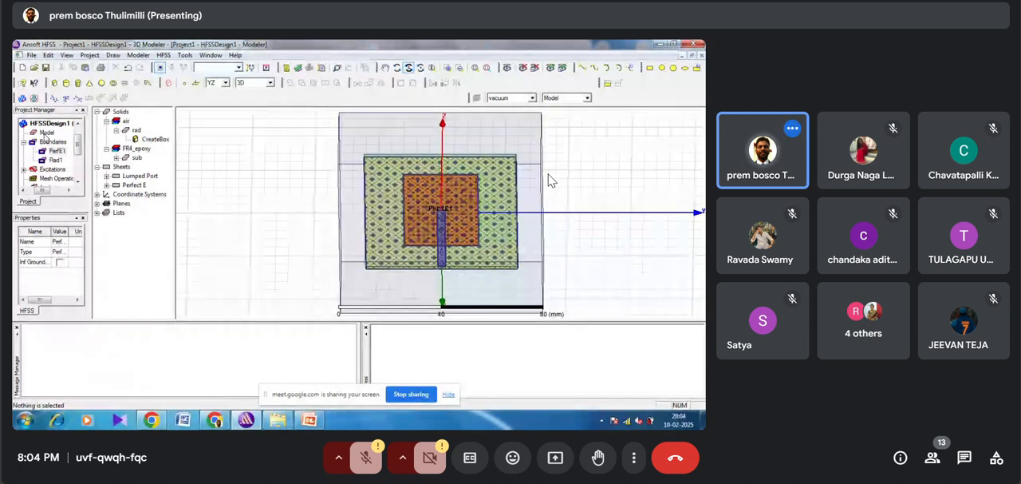
Step: Examine the radiation boundary's extent and, close up, the lumped port's face and integration line where it meets the feed's end
click(54, 159)
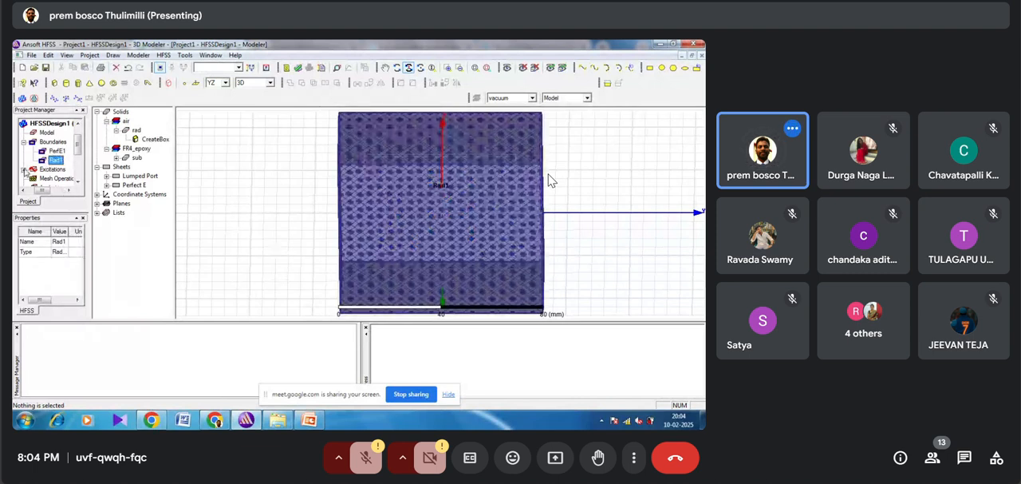
click(24, 169)
click(50, 178)
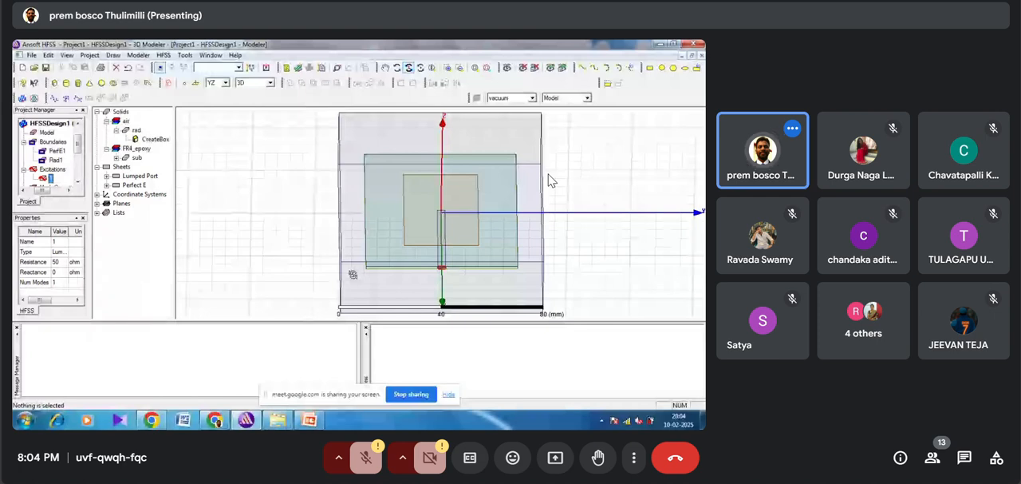
drag(354, 274, 356, 231)
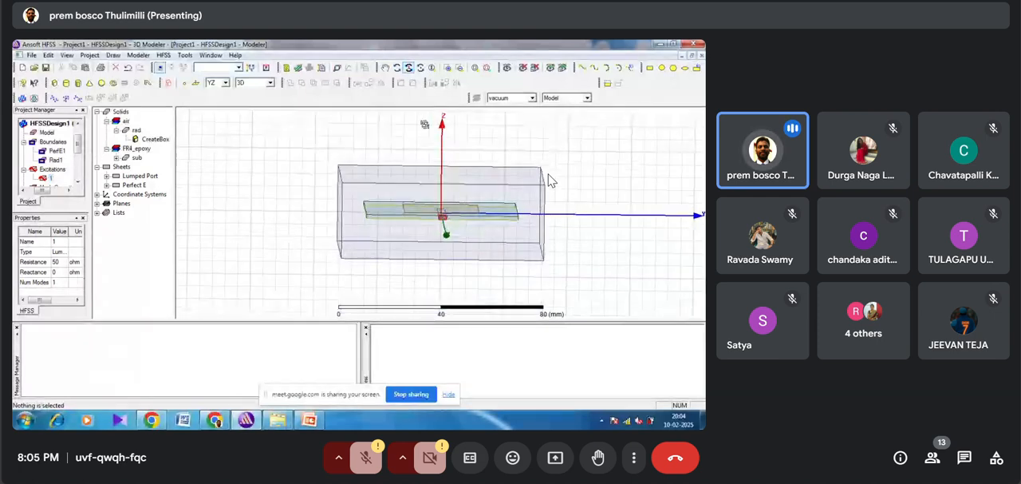
click(475, 68)
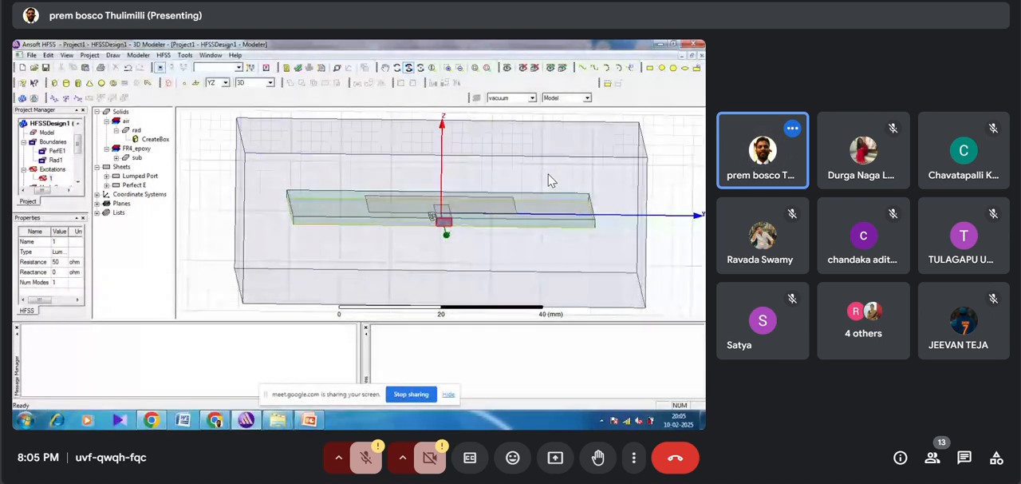
drag(432, 217, 439, 218)
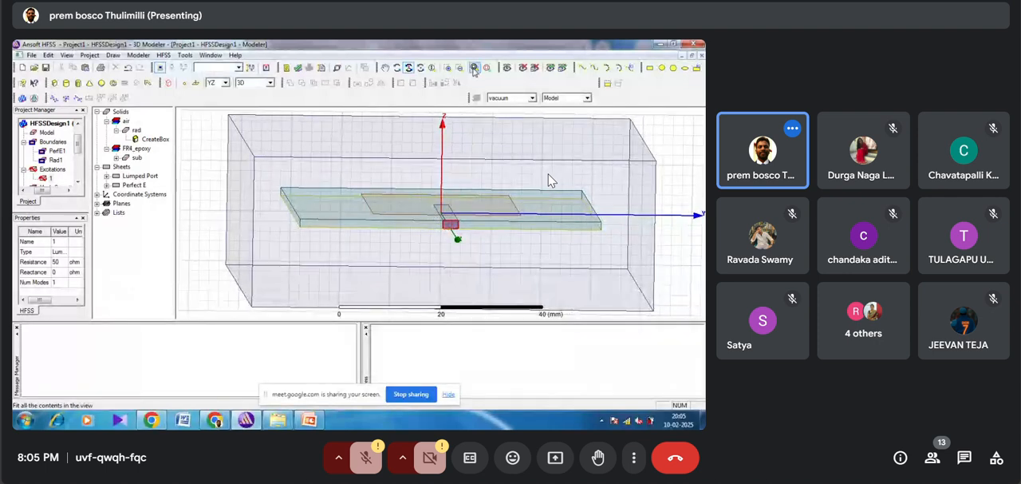
click(474, 69)
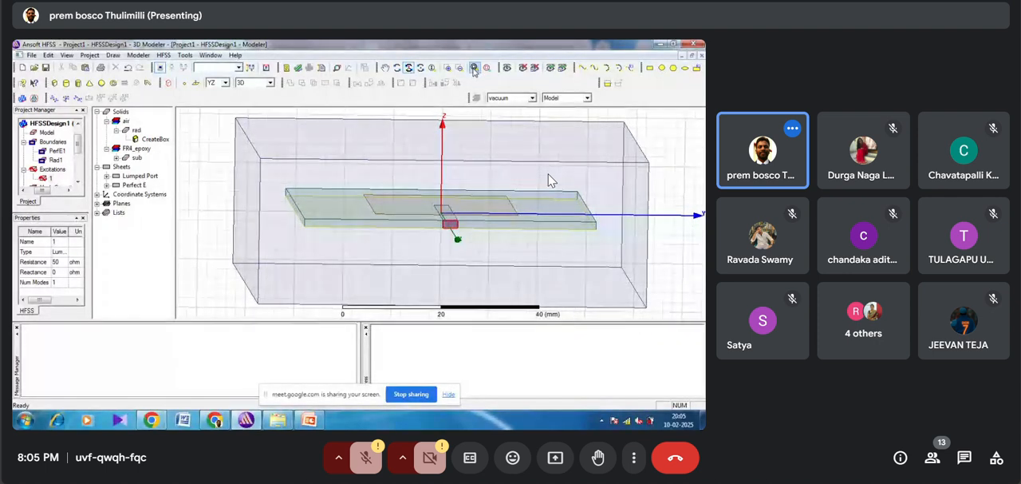
click(447, 68)
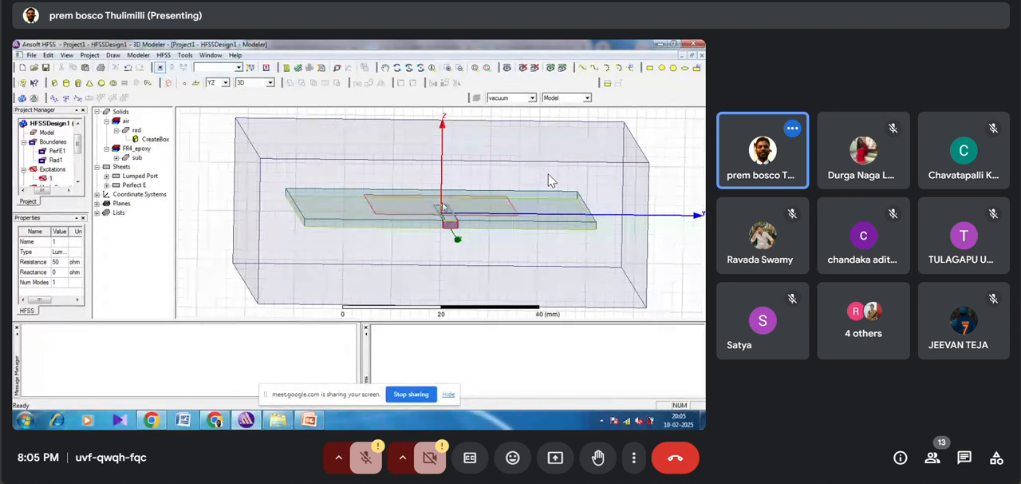
click(467, 245)
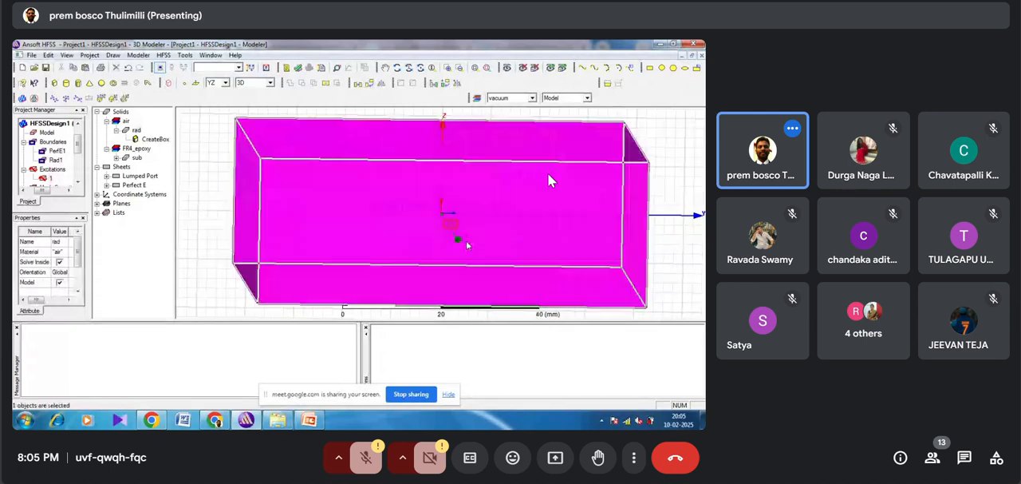
click(447, 225)
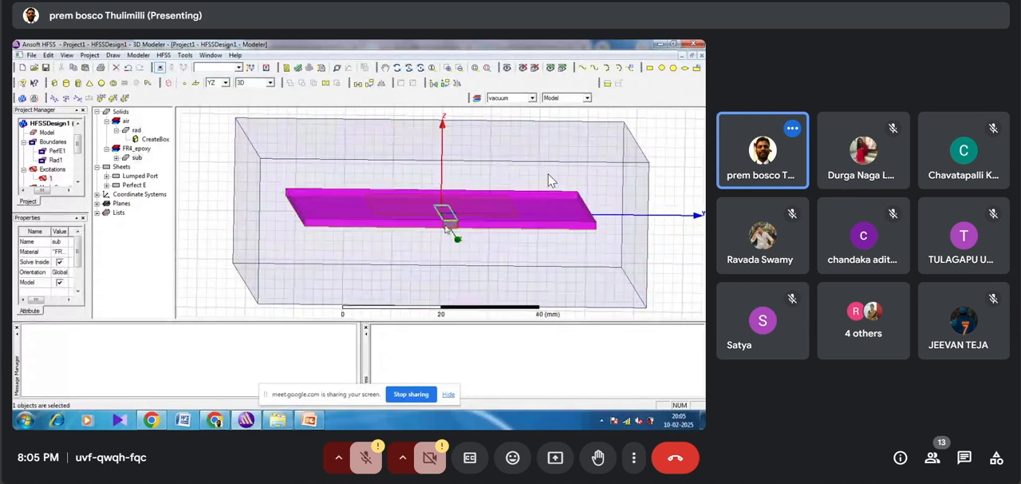
click(445, 215)
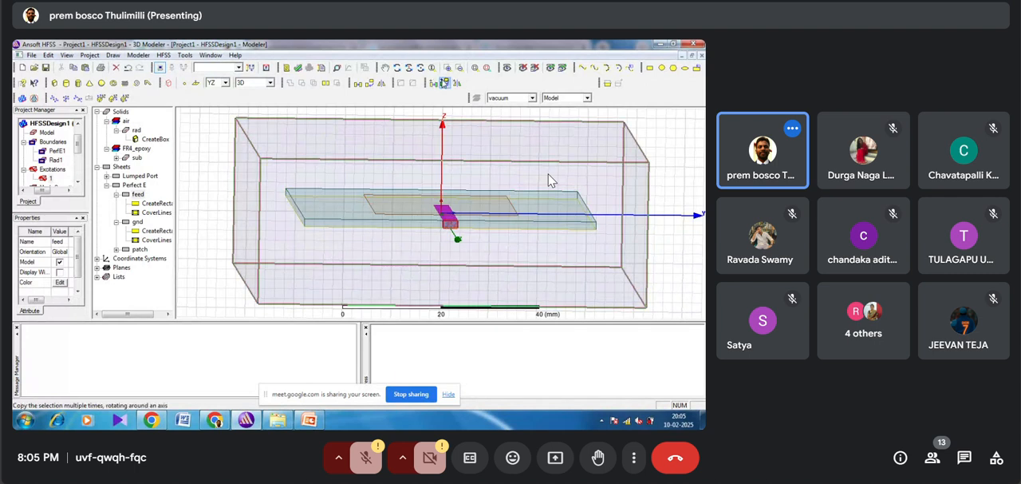
drag(424, 204, 469, 251)
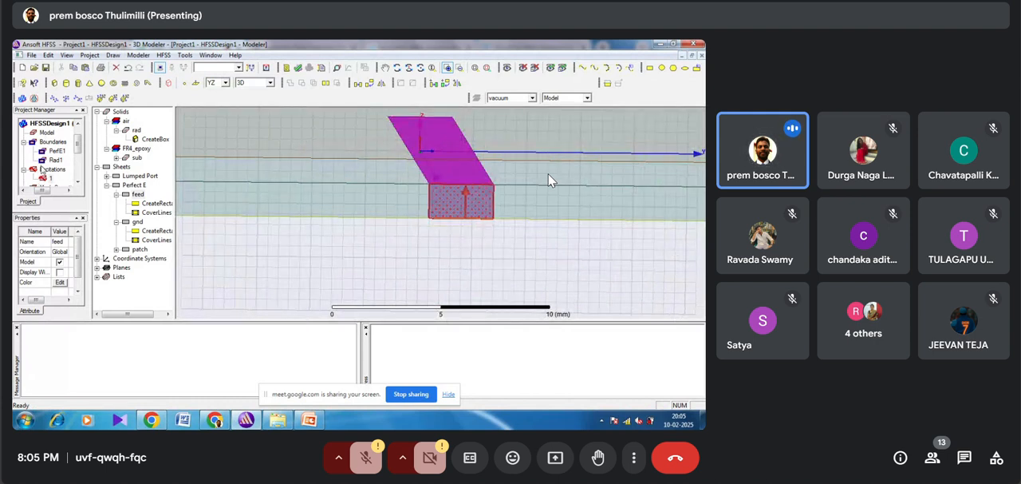
click(49, 160)
click(50, 178)
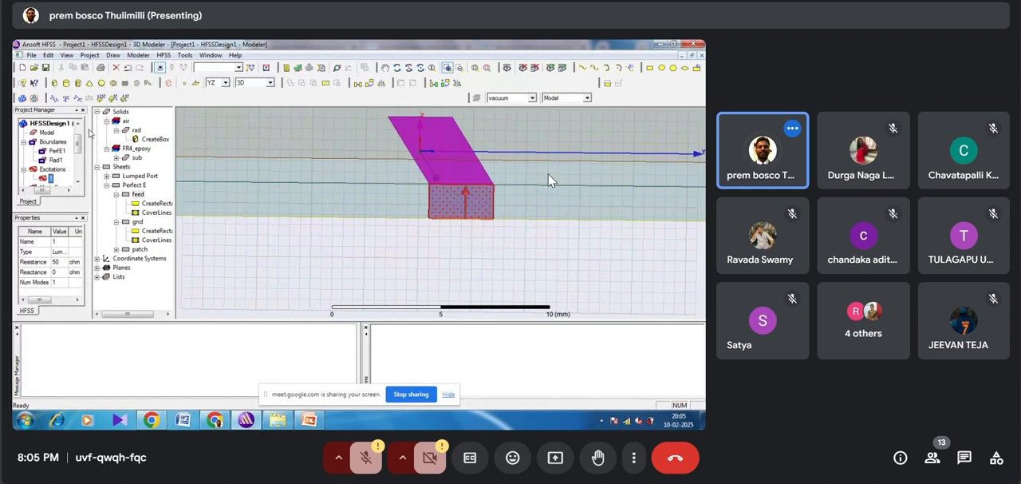
Step: Run a validation check on HFSSDesign1 and dismiss its report
mouse_move(80, 138)
mouse_down()
mouse_move(77, 167)
mouse_move(78, 138)
mouse_up()
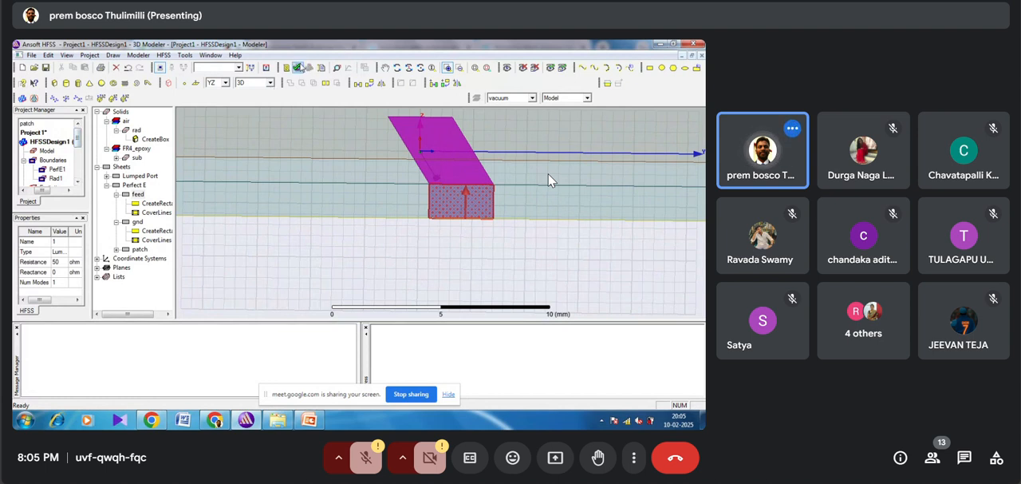
click(298, 68)
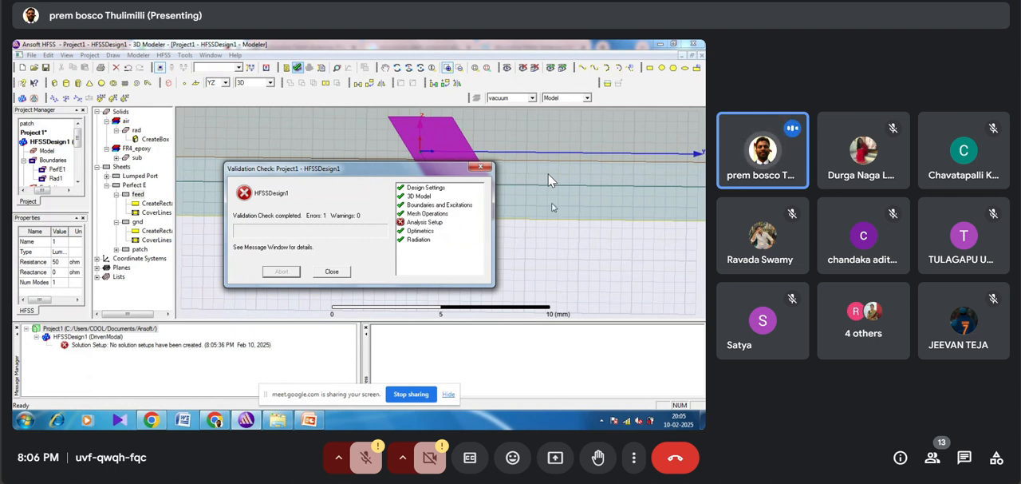
click(481, 167)
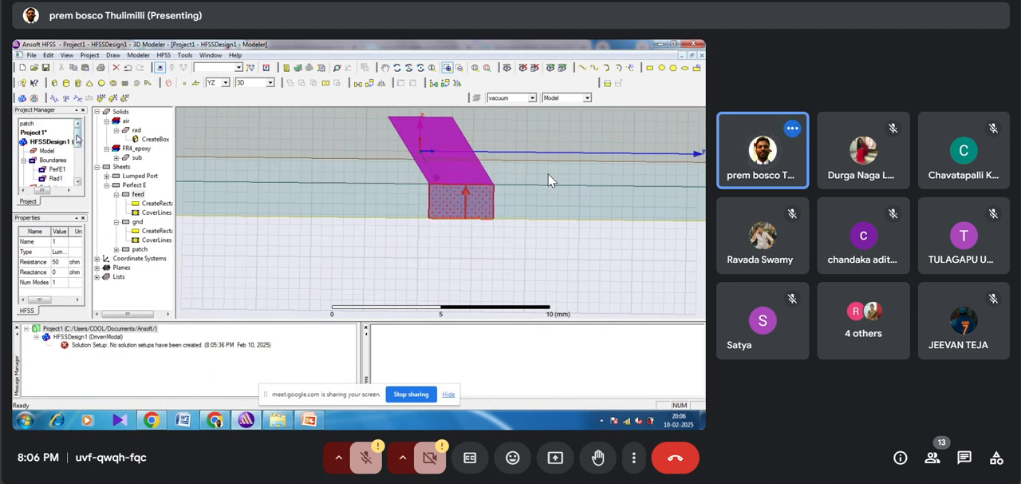
Step: Add a solution setup to the design's analysis with a solution frequency of 2.4 GHz, keeping 6 passes and 0.02 maximum delta S
drag(77, 137, 77, 154)
click(51, 170)
right_click(53, 172)
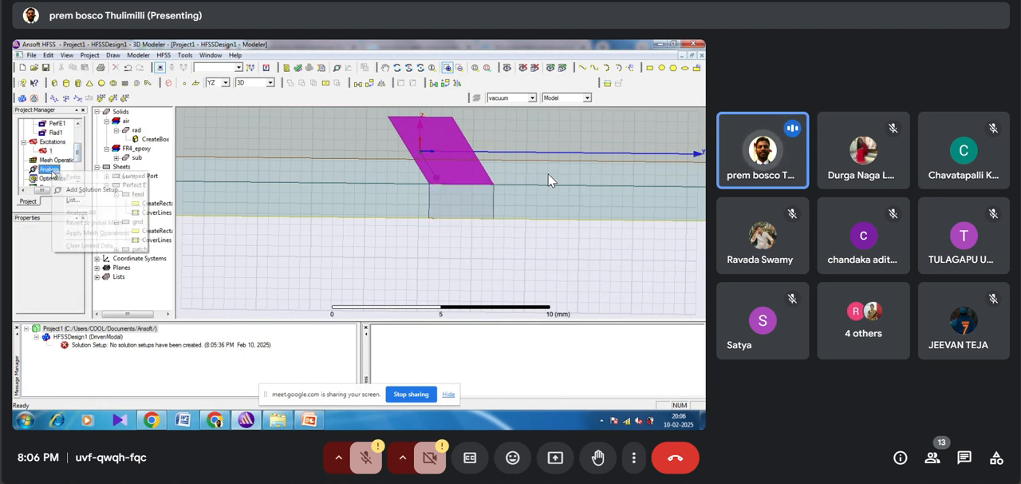
click(71, 191)
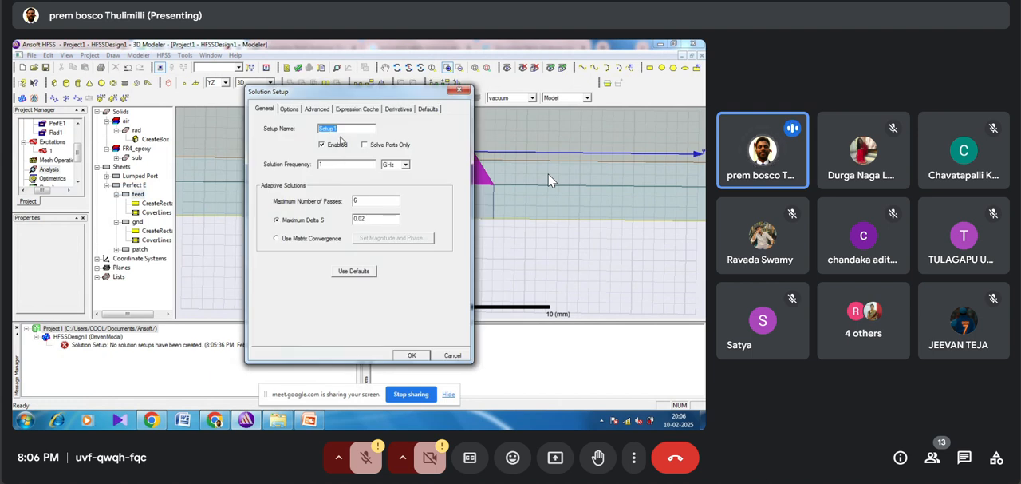
click(331, 163)
click(422, 355)
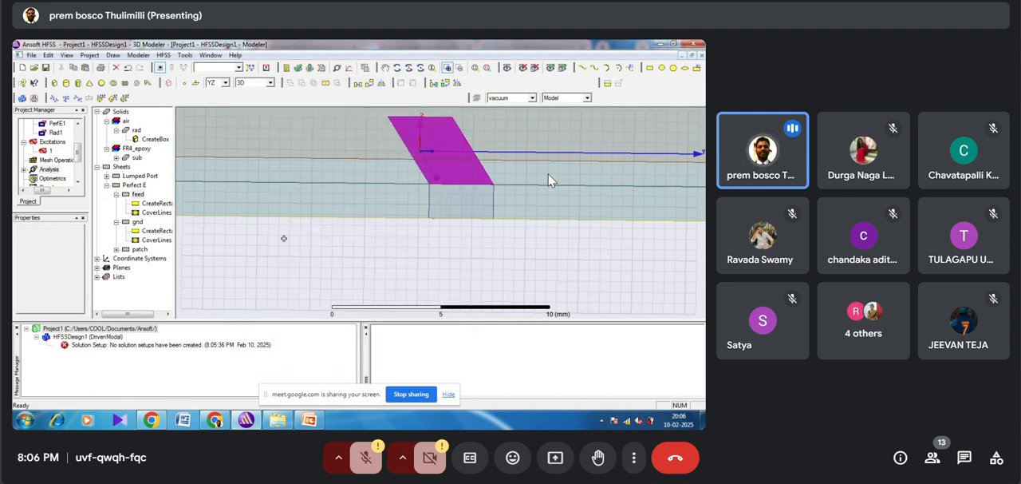
Step: Add a frequency sweep to Setup1 with sweep type Fast and LinearStep frequency spacing starting at 1 GHz
click(26, 170)
click(56, 179)
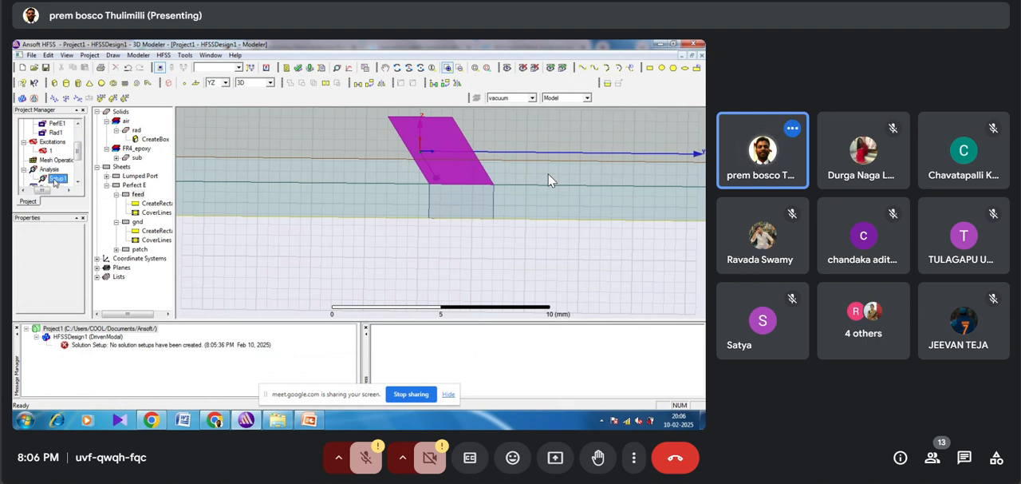
right_click(55, 180)
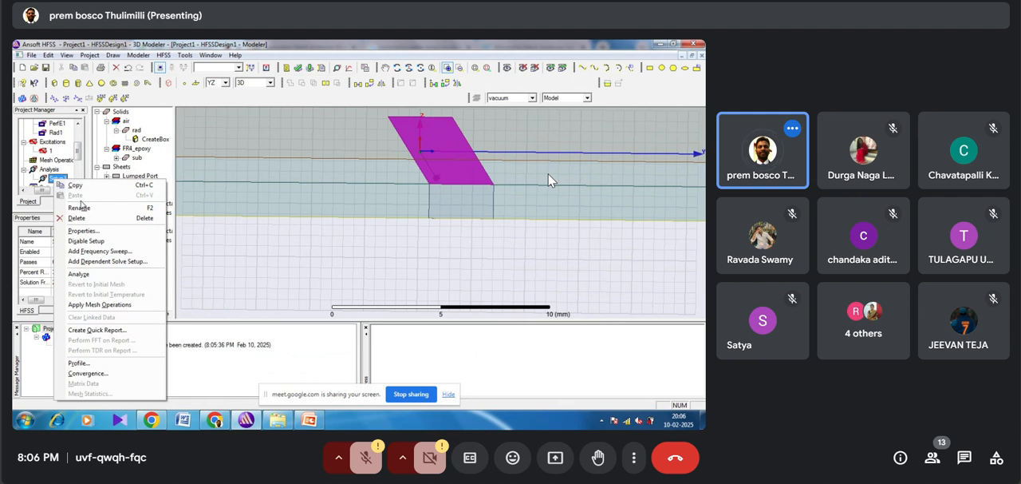
click(96, 251)
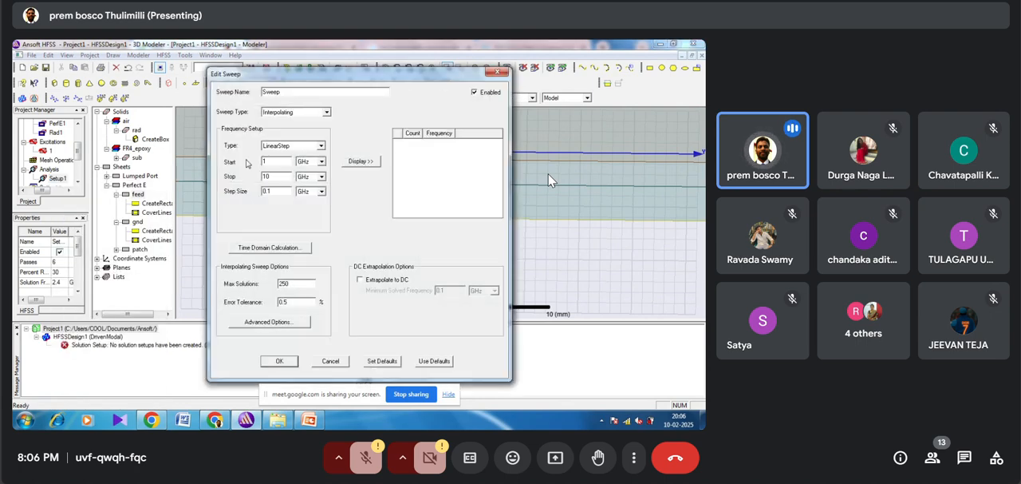
click(326, 114)
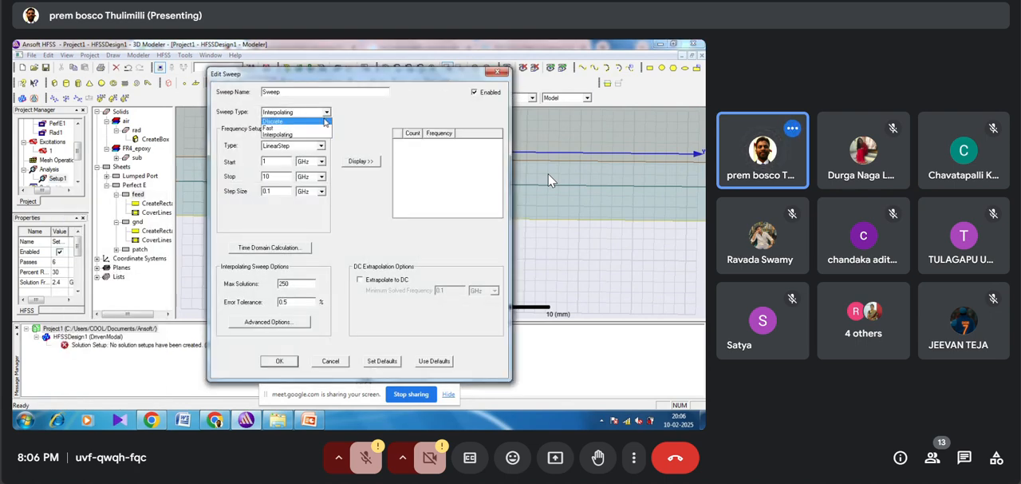
click(324, 128)
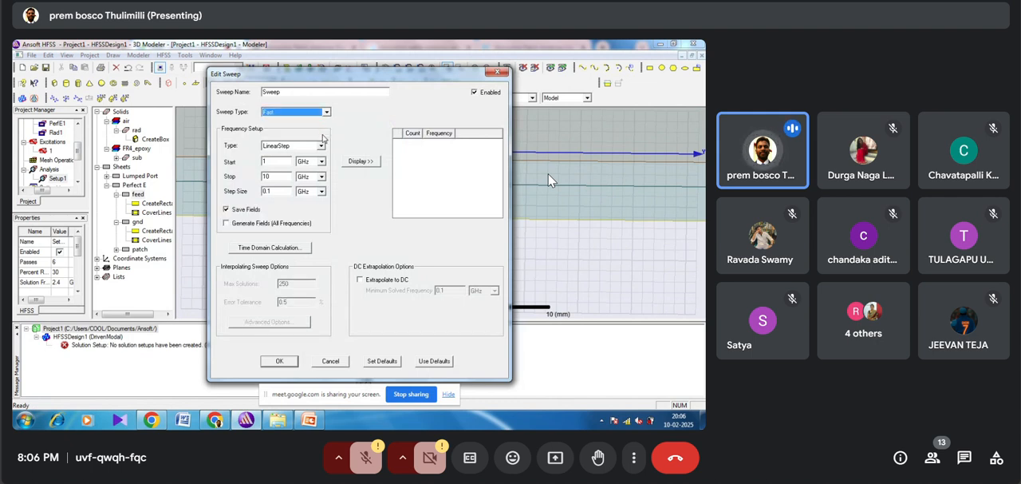
click(322, 146)
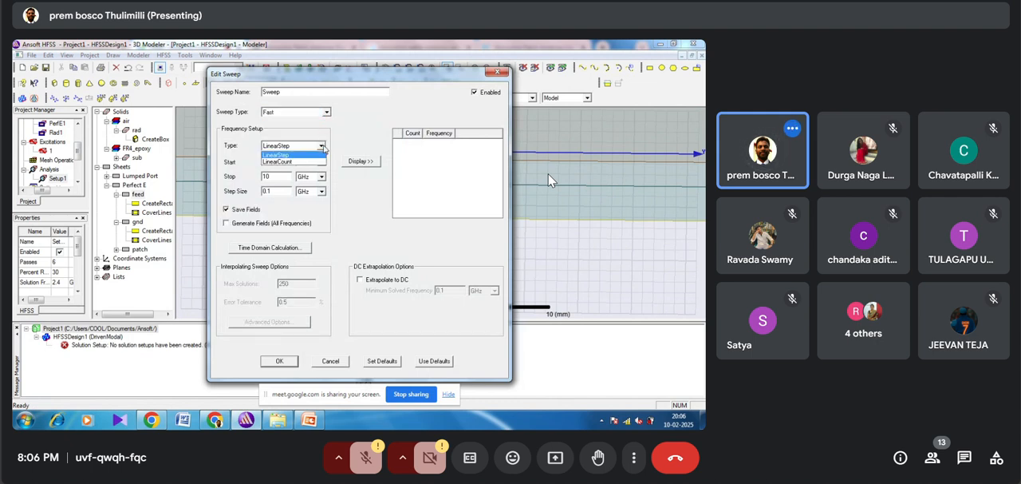
click(316, 156)
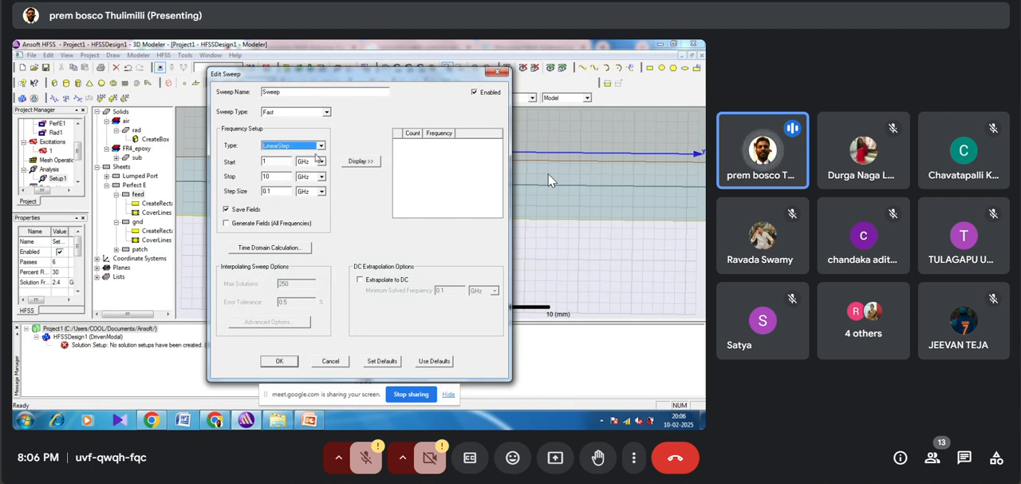
click(275, 160)
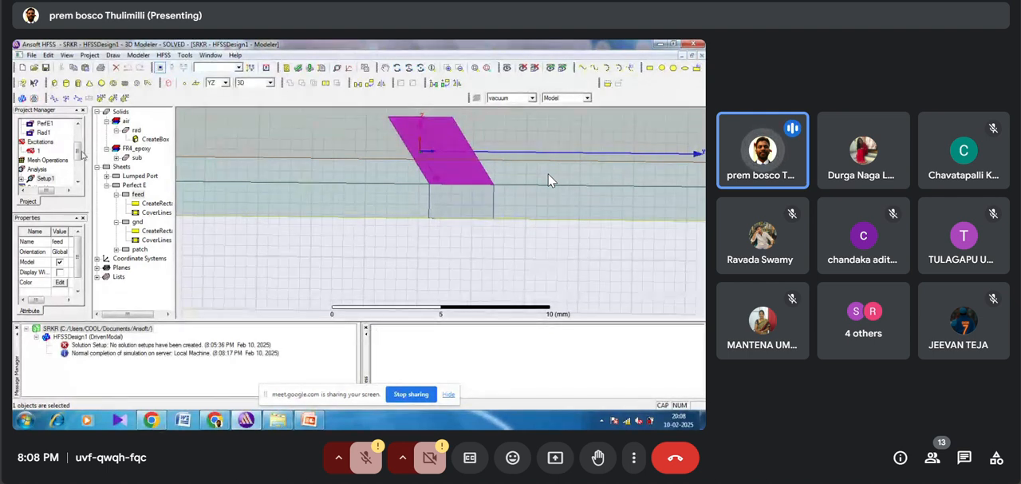
Step: Create a modal solution data rectangular plot of dB(S(1,1)) against frequency for the Setup1 sweep
drag(77, 153, 78, 163)
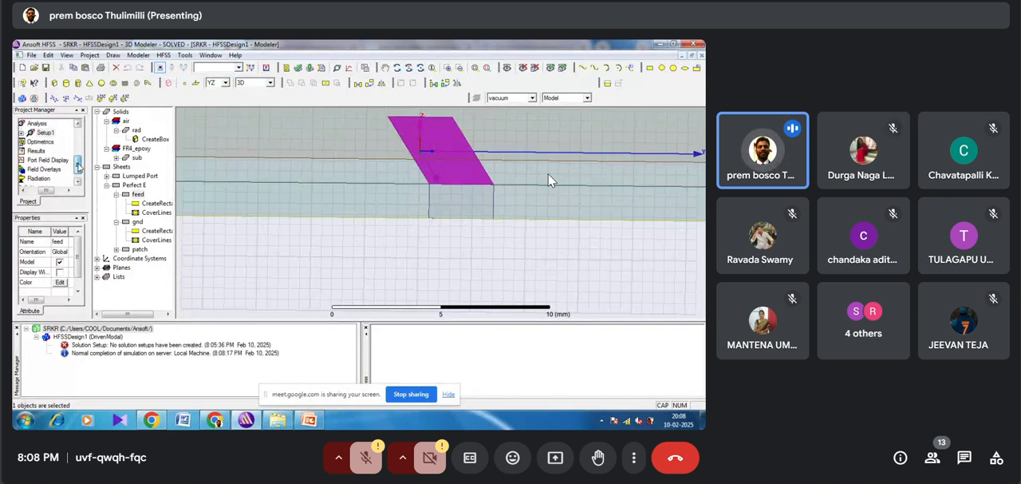
right_click(39, 153)
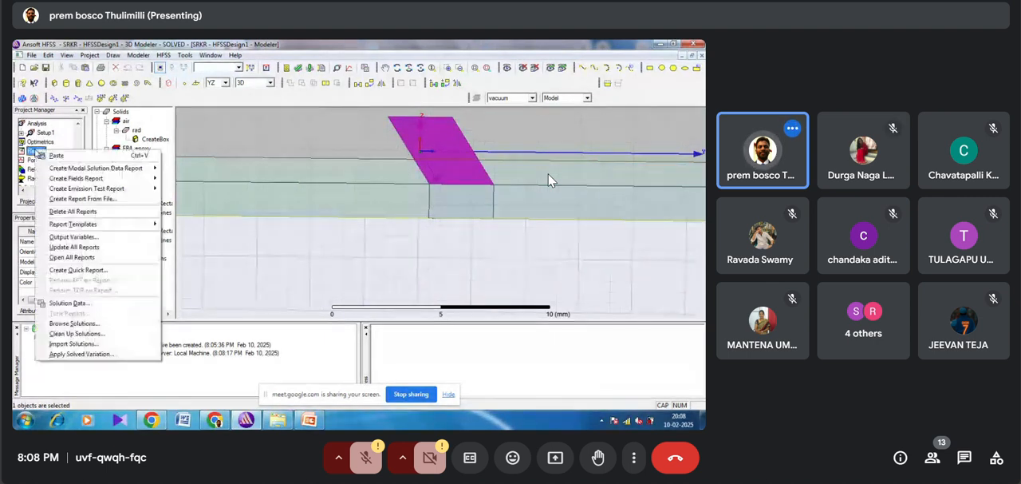
mouse_move(79, 169)
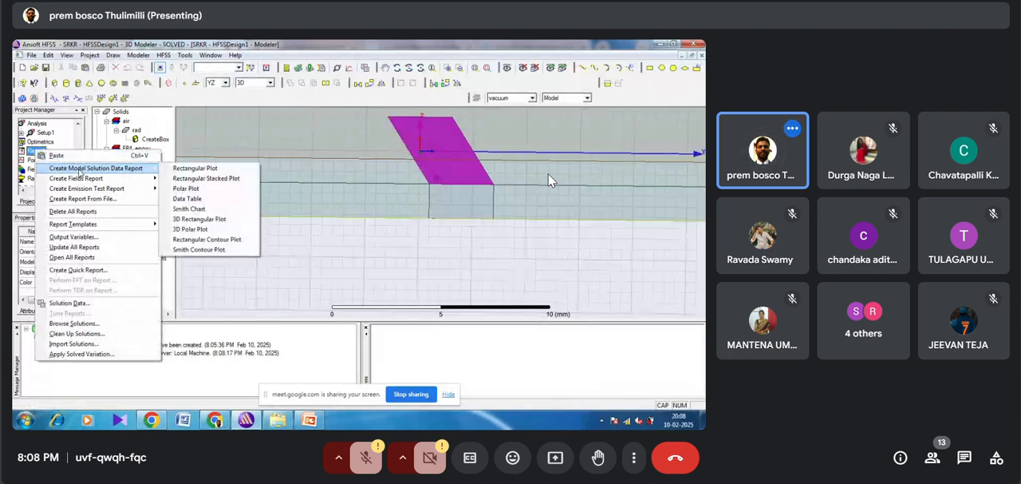
click(196, 168)
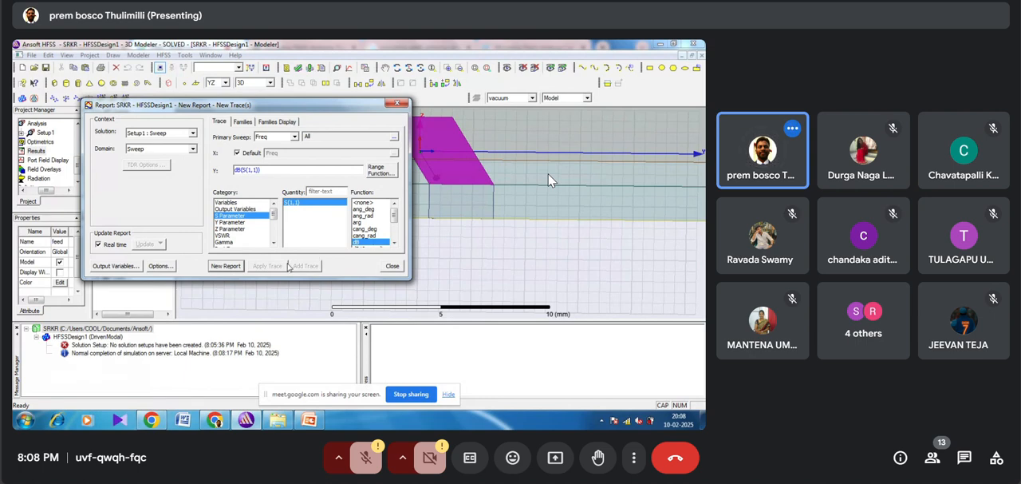
click(229, 267)
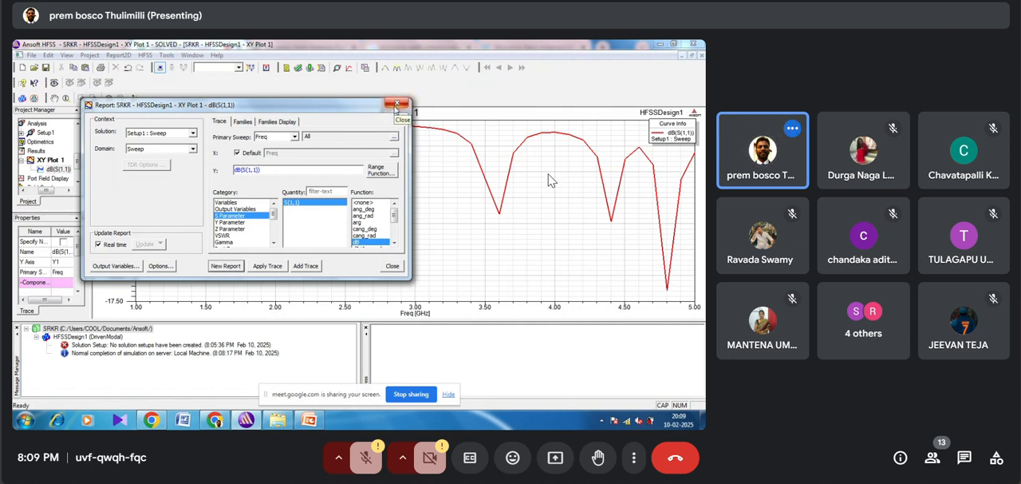
click(397, 104)
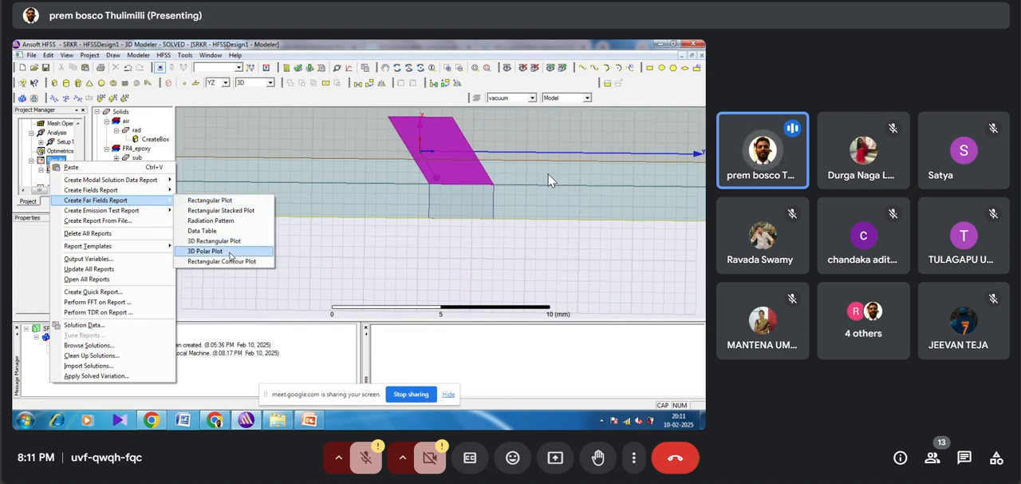
Step: Create a far-field 3D polar plot of rETotal for Setup1's LastAdaptive solution on Infinite Sphere1 and inspect the radiation pattern's shape
click(229, 253)
click(235, 266)
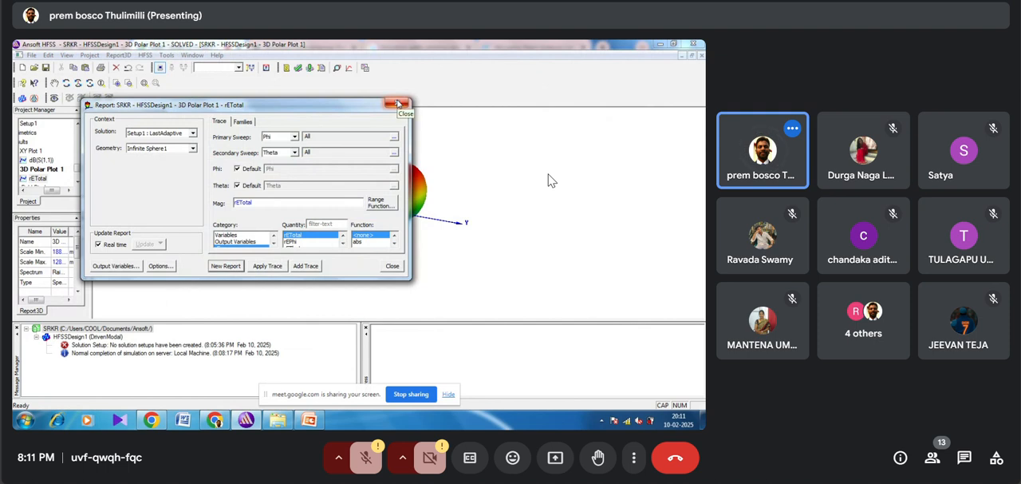
click(398, 103)
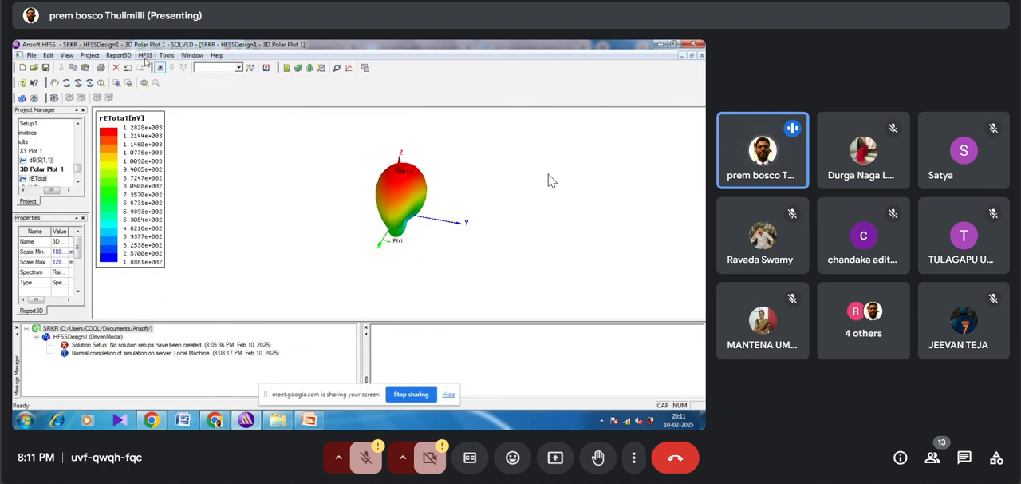
click(78, 83)
drag(339, 199, 370, 195)
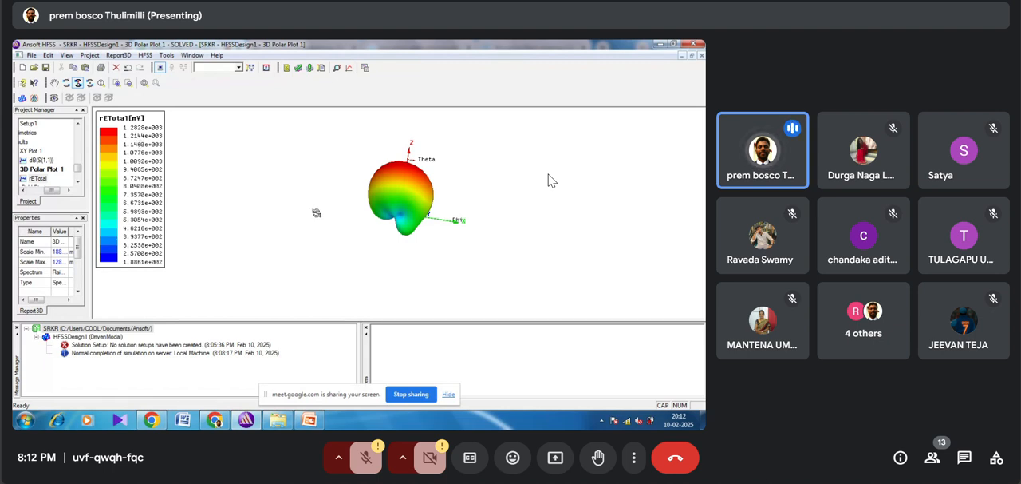
drag(399, 172, 400, 191)
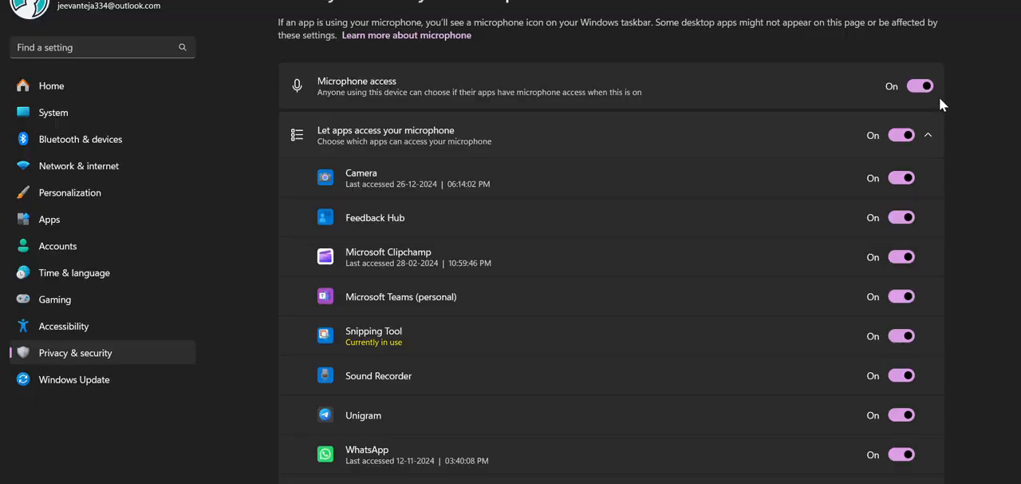
Step: Switch off the device's overall microphone access in the Windows privacy settings
click(922, 85)
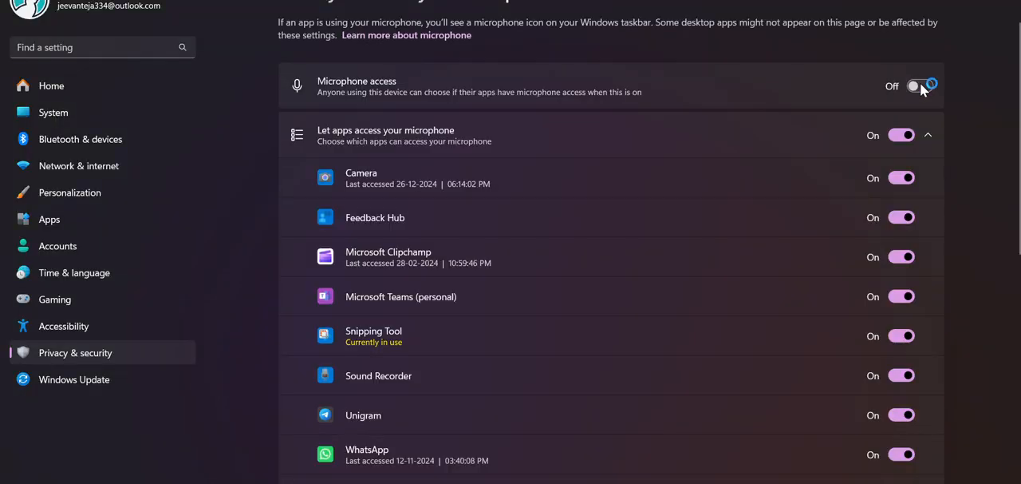